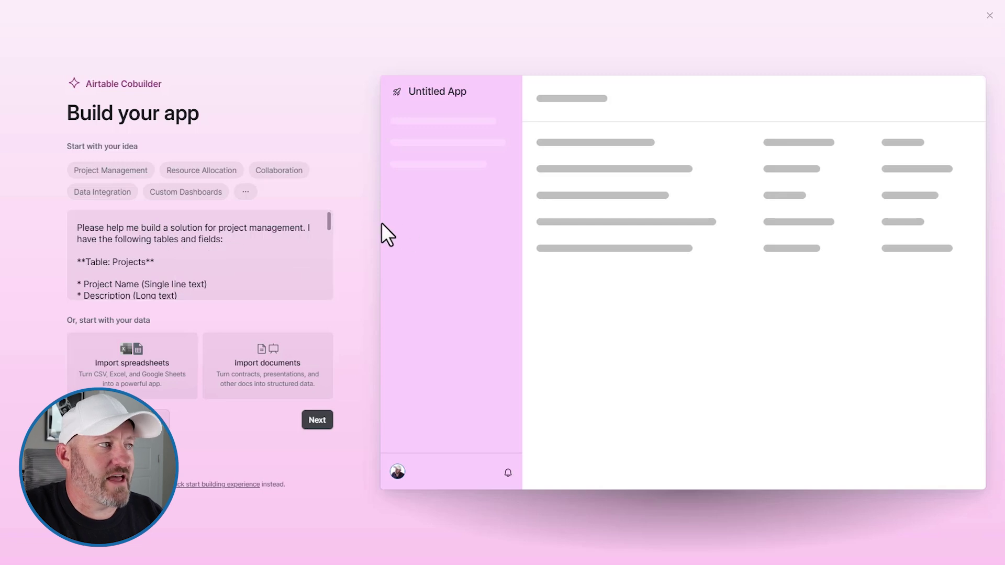
# Step: Review the project management prompt with its tables and fields, generate the app from it and create it with the preselected workflows
pyautogui.scroll(-3, 287, 253)
pyautogui.scroll(3, 285, 251)
pyautogui.scroll(-8, 102, 272)
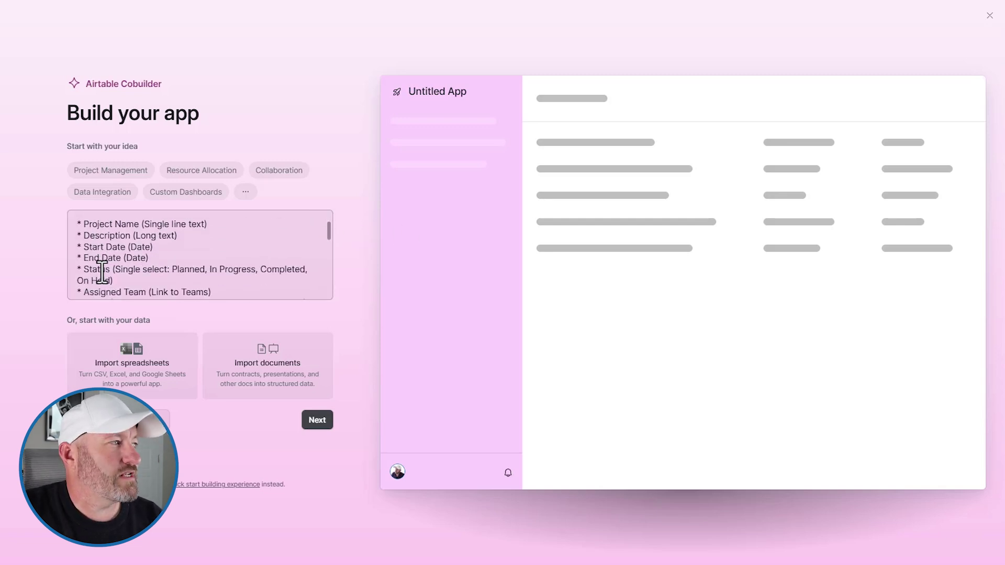
pyautogui.scroll(-10, 122, 261)
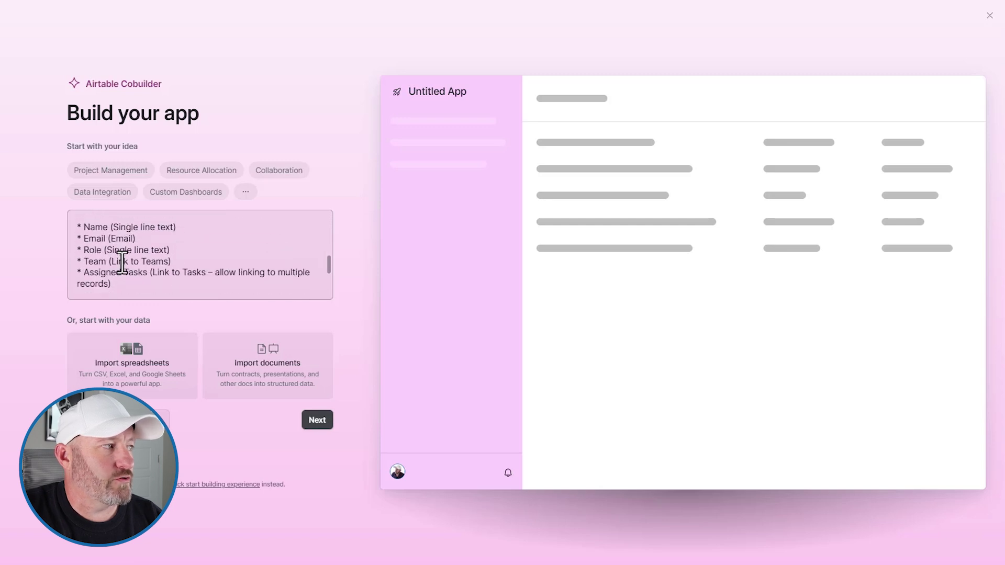
pyautogui.click(324, 426)
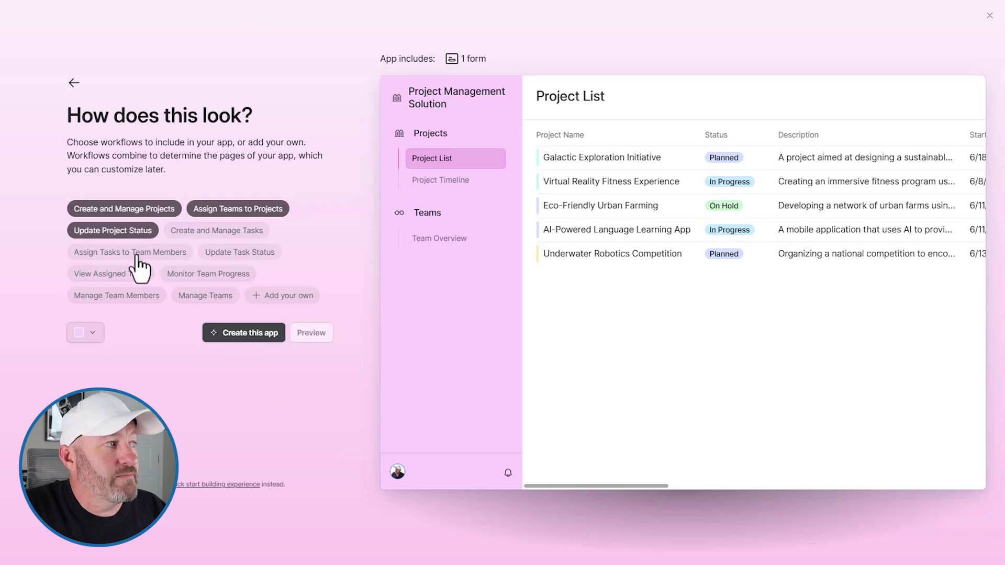
pyautogui.click(242, 337)
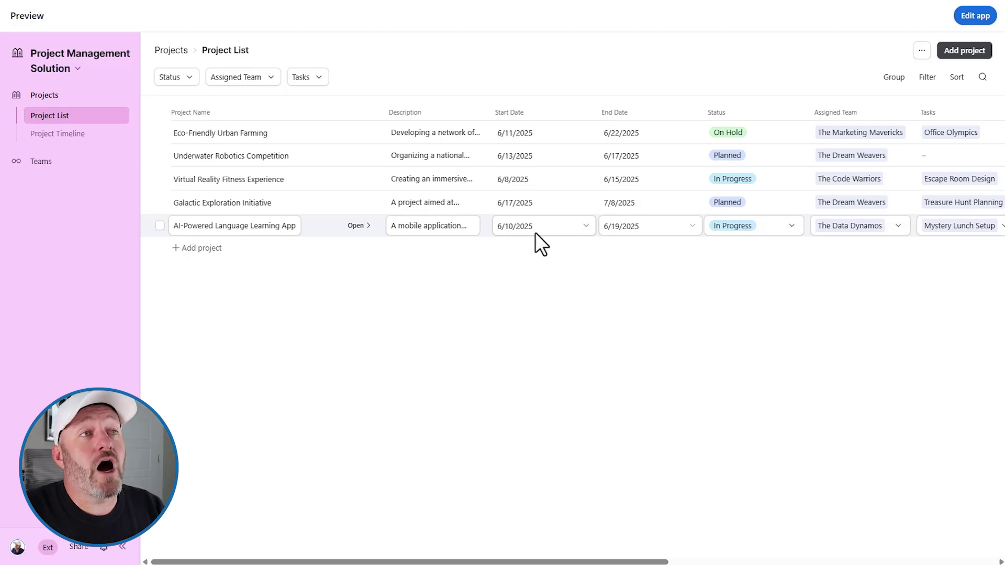
# Step: Open the generated app for editing and go to the Teams table in its data
pyautogui.click(975, 16)
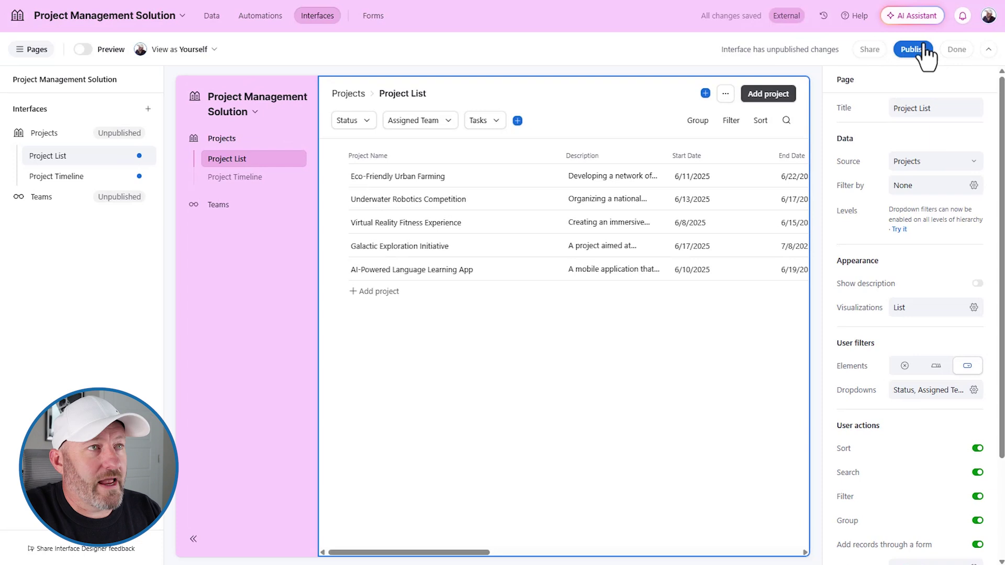
pyautogui.click(212, 16)
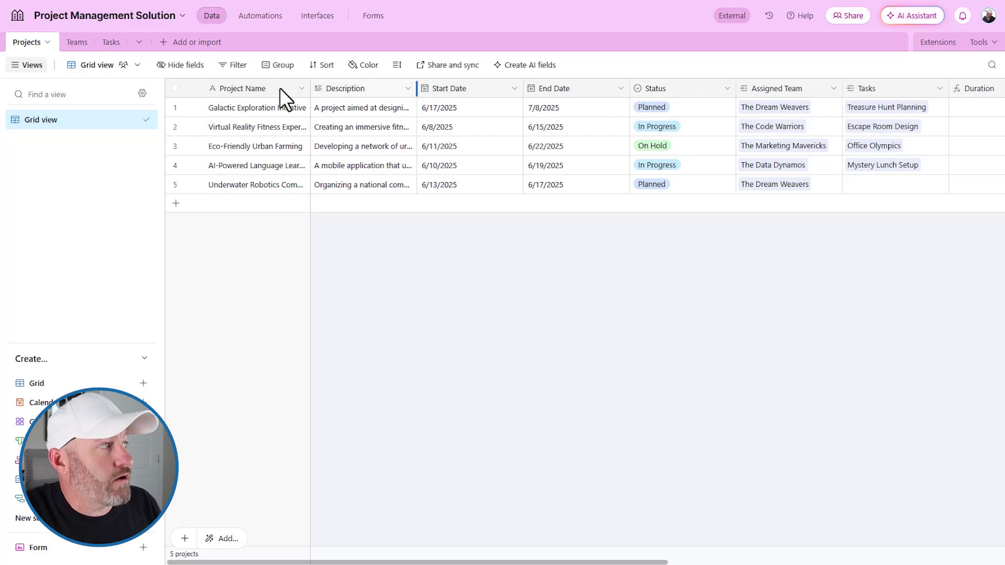
pyautogui.click(73, 43)
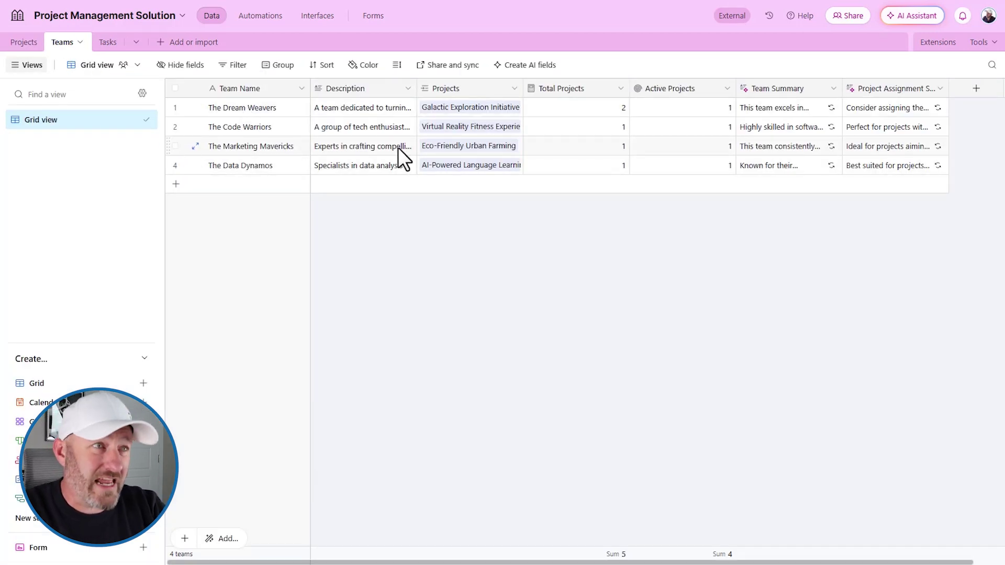
# Step: Insert a new field directly before Team Summary in the Teams table and choose User as its type
pyautogui.rightClick(764, 90)
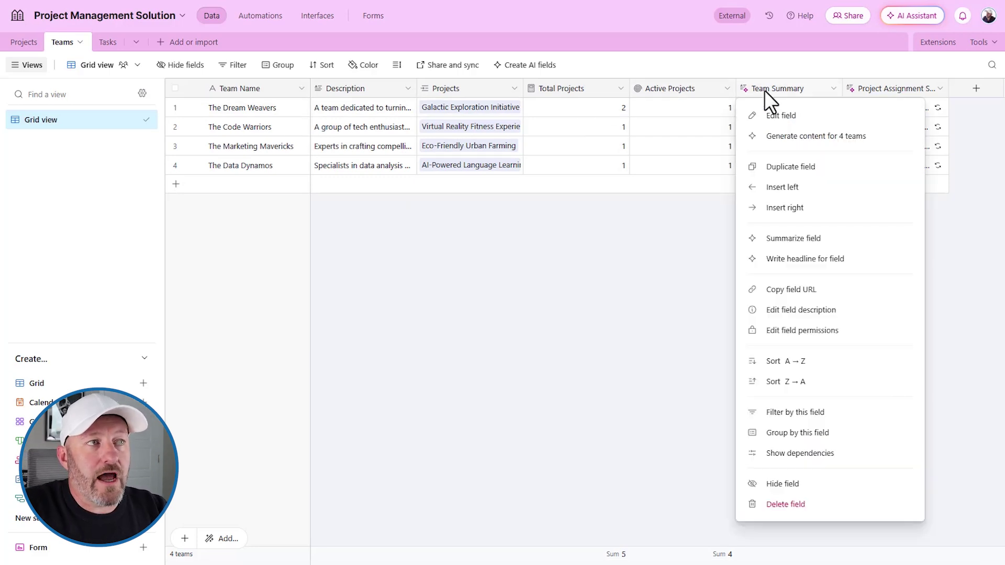
pyautogui.click(800, 187)
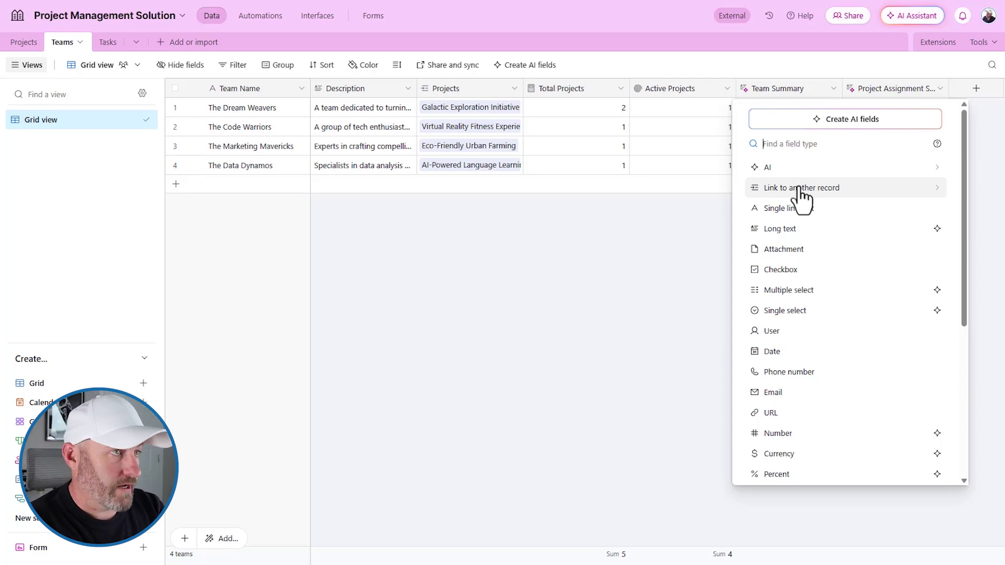
pyautogui.write('usre')
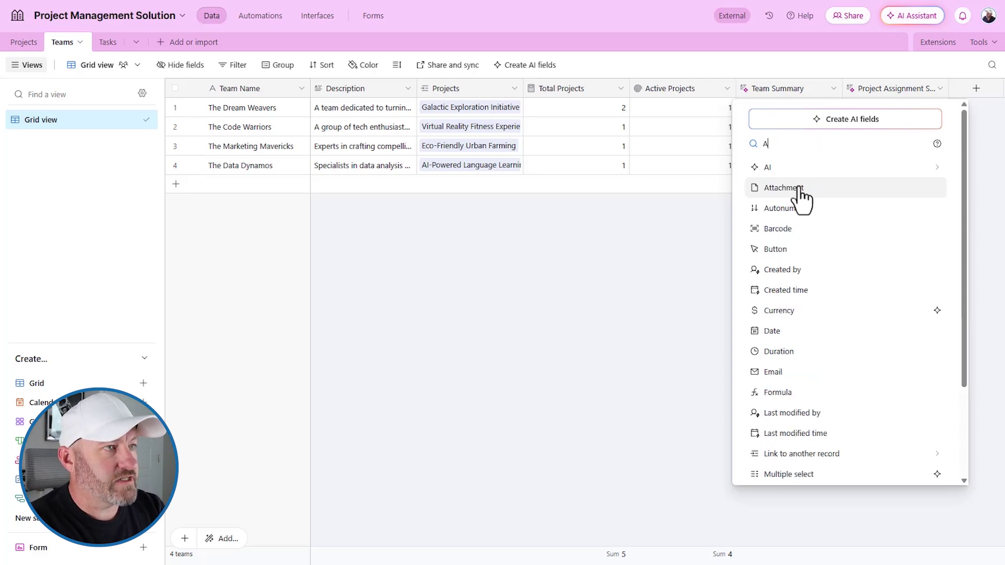
pyautogui.hotkey('ctrl', 'a')
pyautogui.write('user')
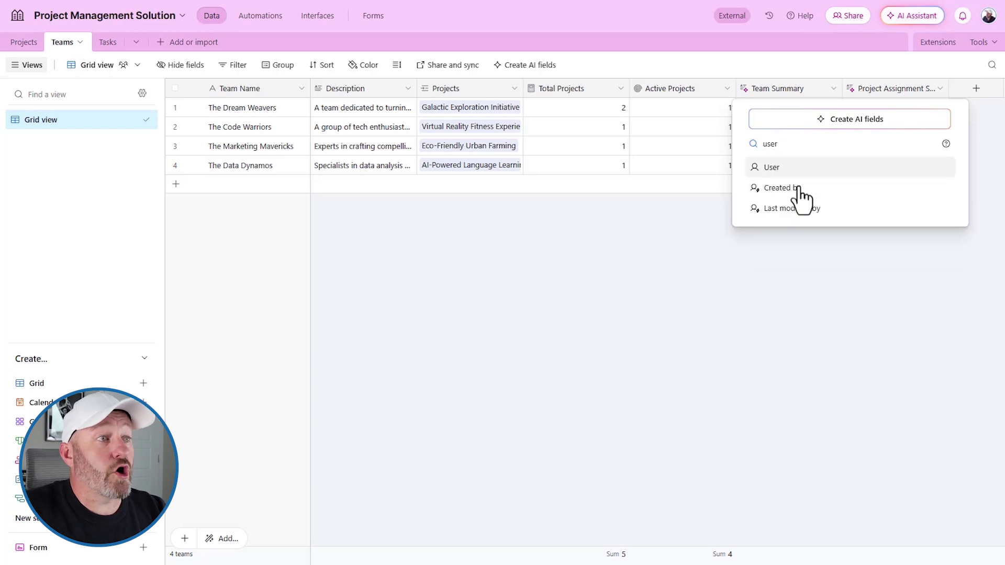
pyautogui.click(787, 169)
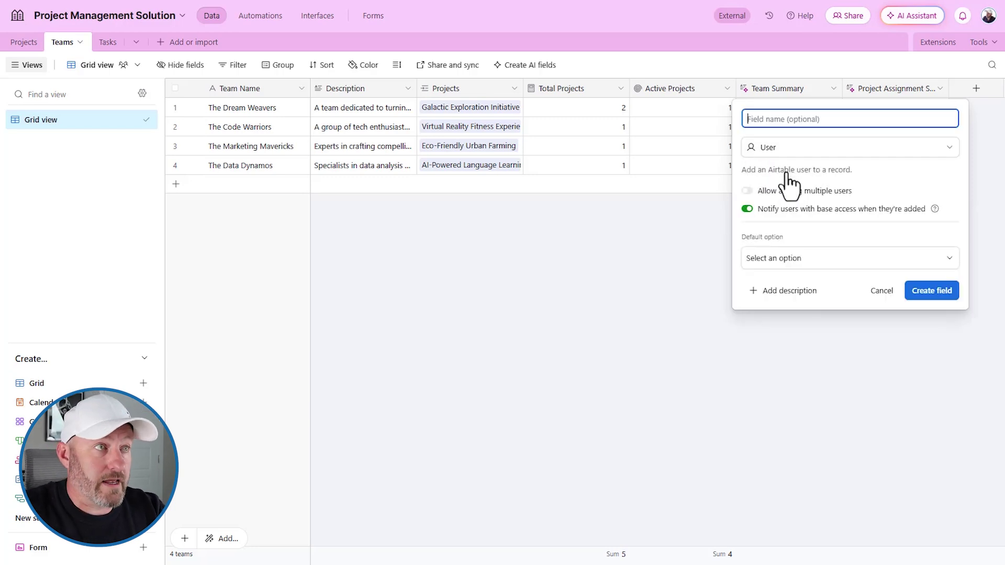
# Step: Name the new field Airtable User, allow multiple users, turn off user notifications and create it without a default
pyautogui.write('Airtable User')
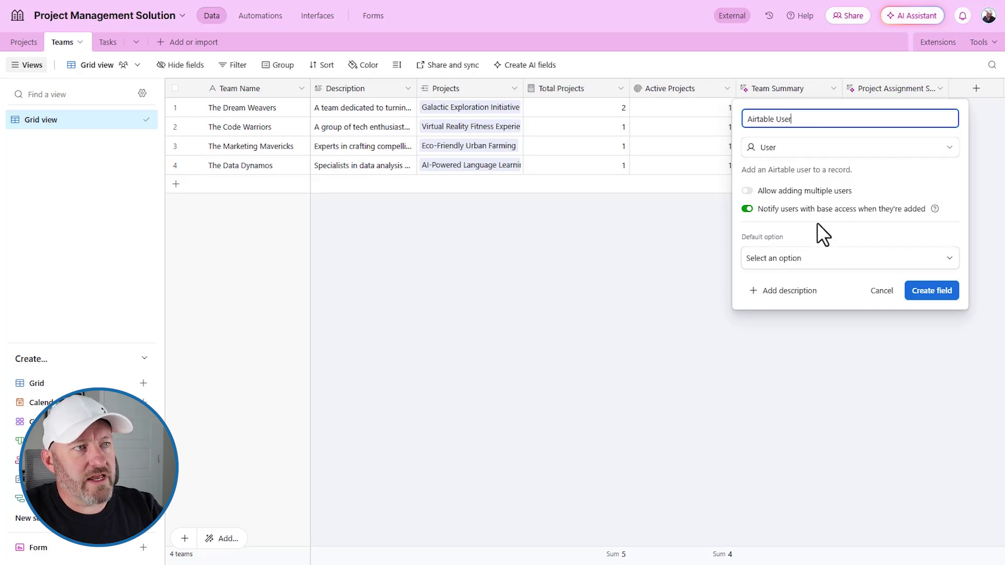
pyautogui.click(805, 191)
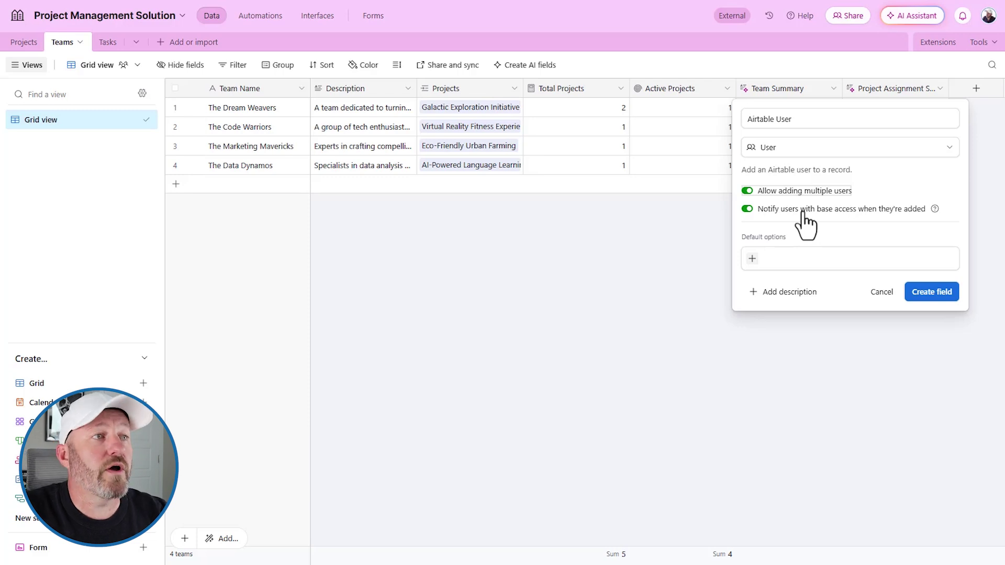
pyautogui.click(803, 209)
pyautogui.click(753, 259)
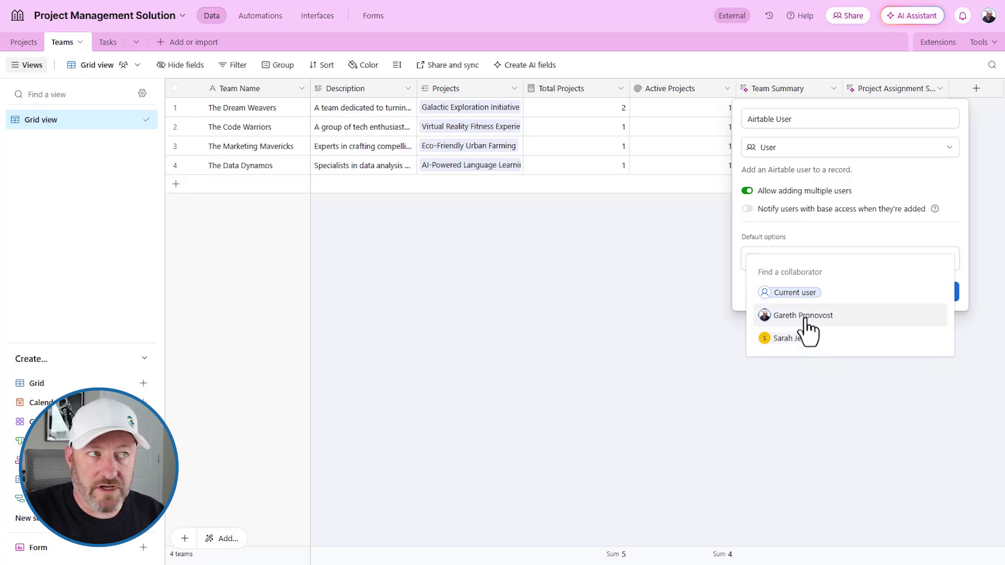
pyautogui.click(837, 233)
pyautogui.click(931, 293)
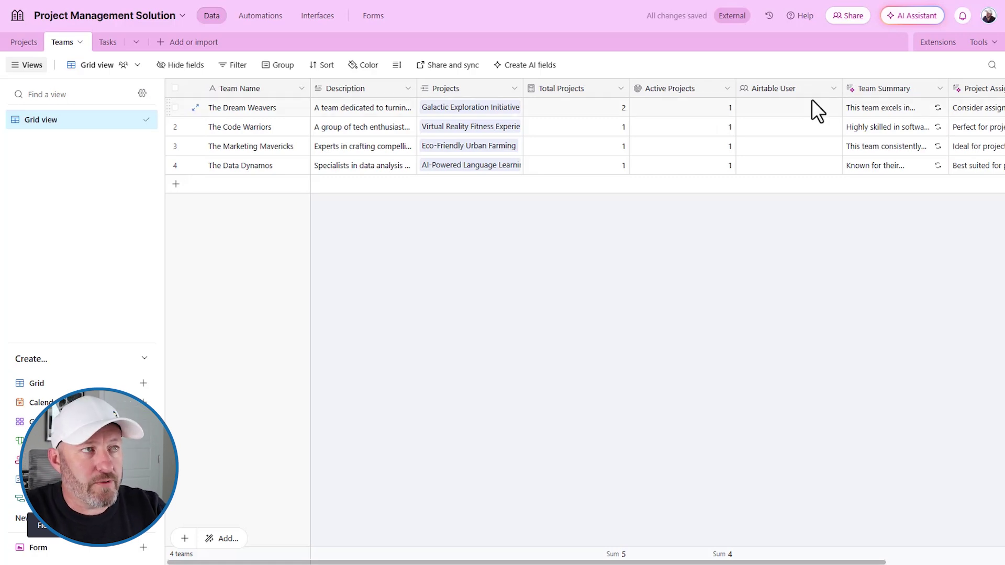
pyautogui.click(754, 109)
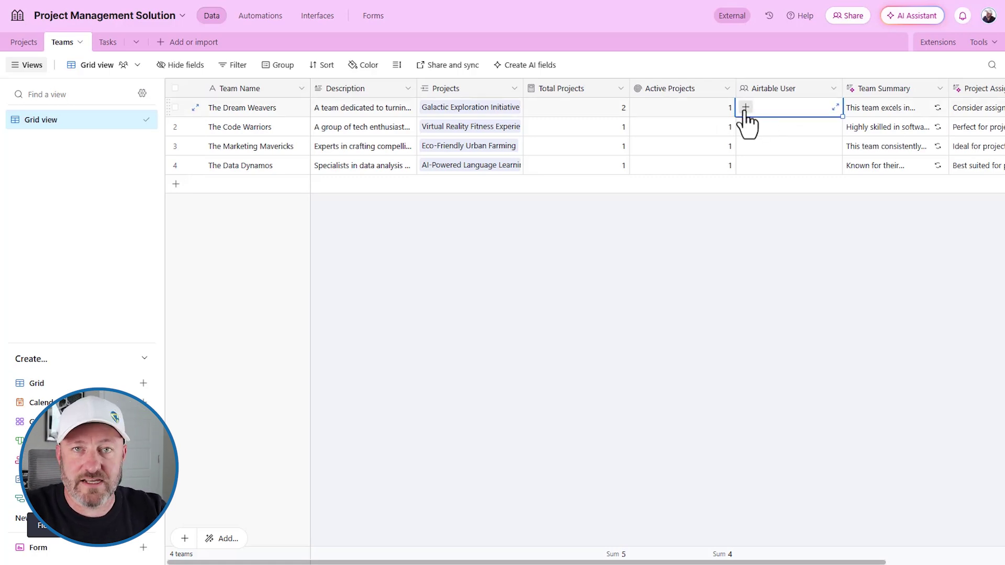
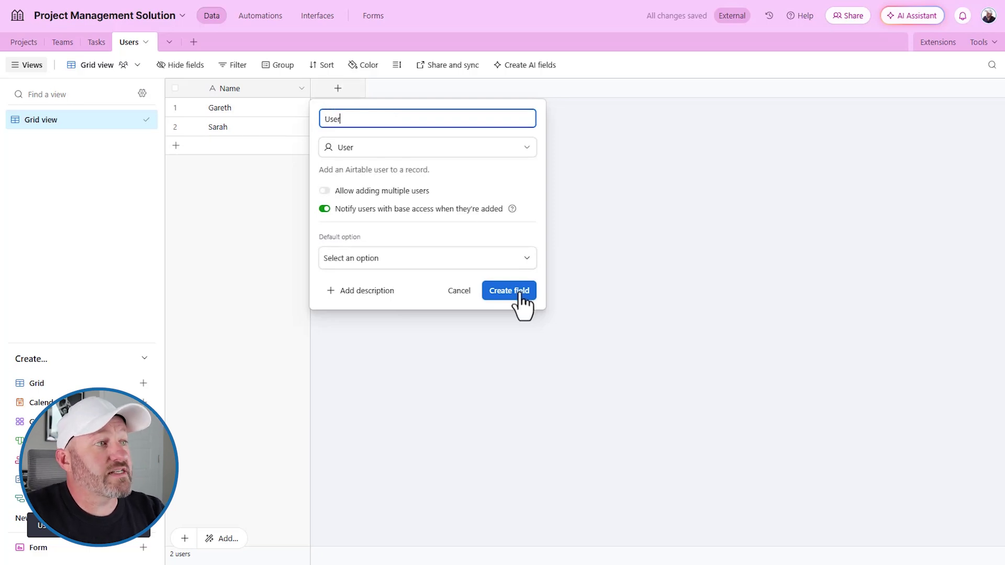
# Step: Create the User field in the Users table and assign the matching Airtable user to each of the two records
pyautogui.click(513, 292)
pyautogui.doubleClick(336, 105)
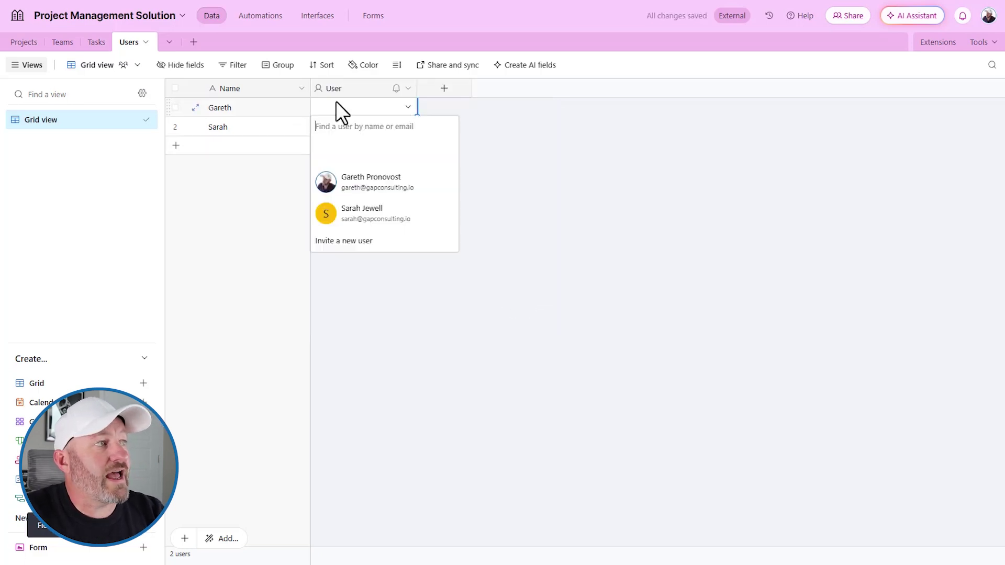
pyautogui.click(359, 183)
pyautogui.click(345, 127)
pyautogui.click(344, 128)
pyautogui.click(372, 231)
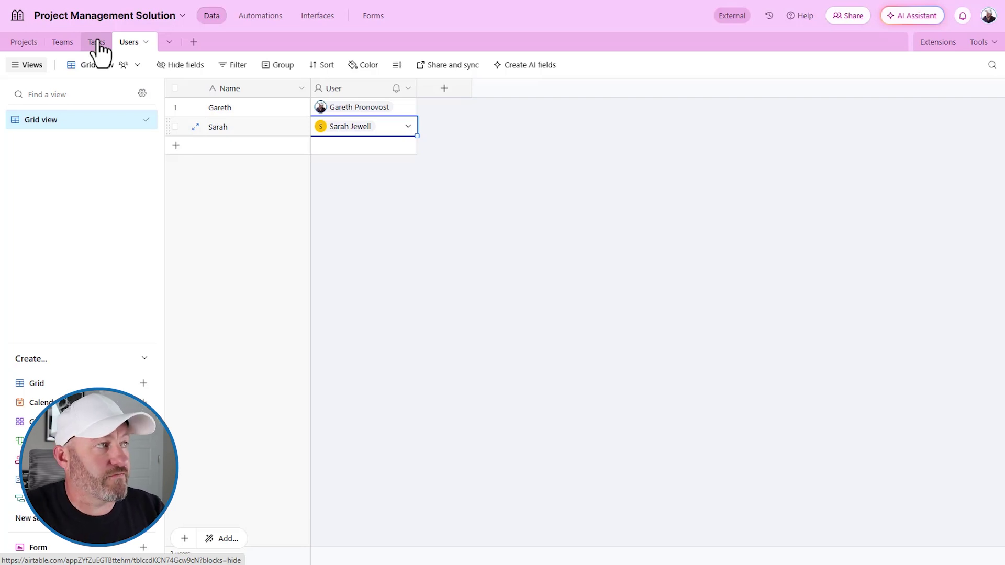
# Step: Add a field to the Users table that links to the Teams table, keeping multiple linked records allowed
pyautogui.click(445, 90)
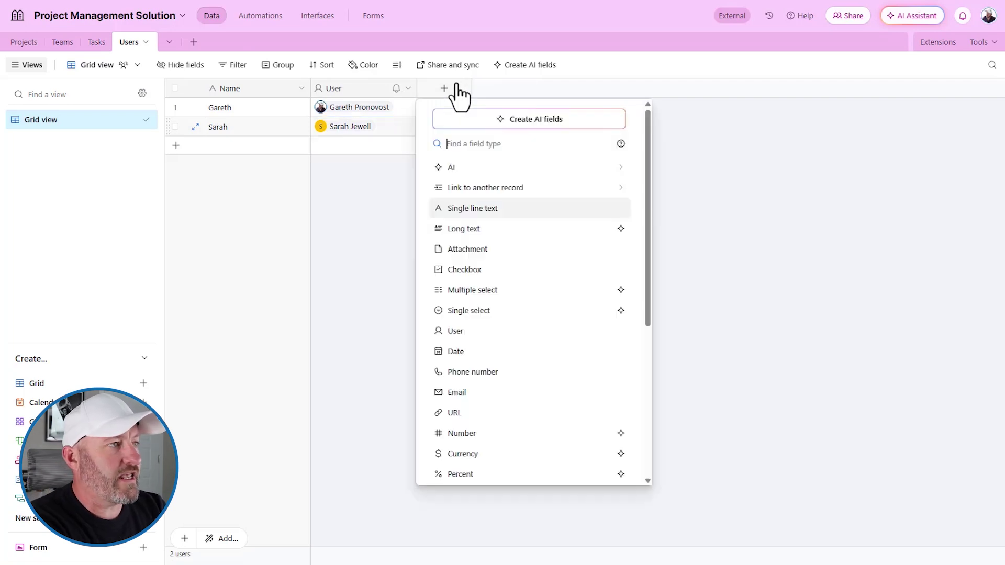
pyautogui.write('team')
pyautogui.press('Return')
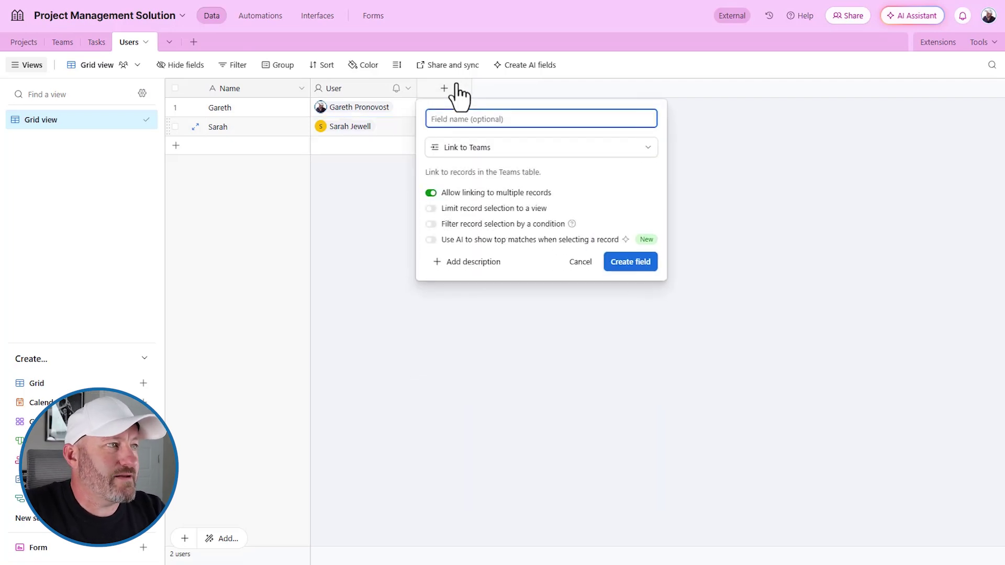
pyautogui.click(624, 266)
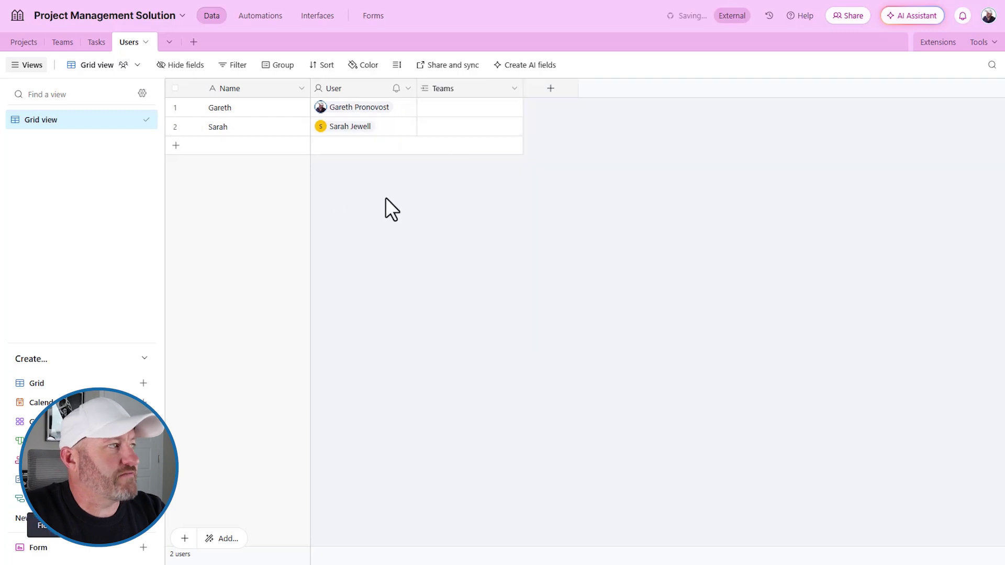
# Step: Go back to the Teams table and delete its Airtable User field
pyautogui.click(63, 41)
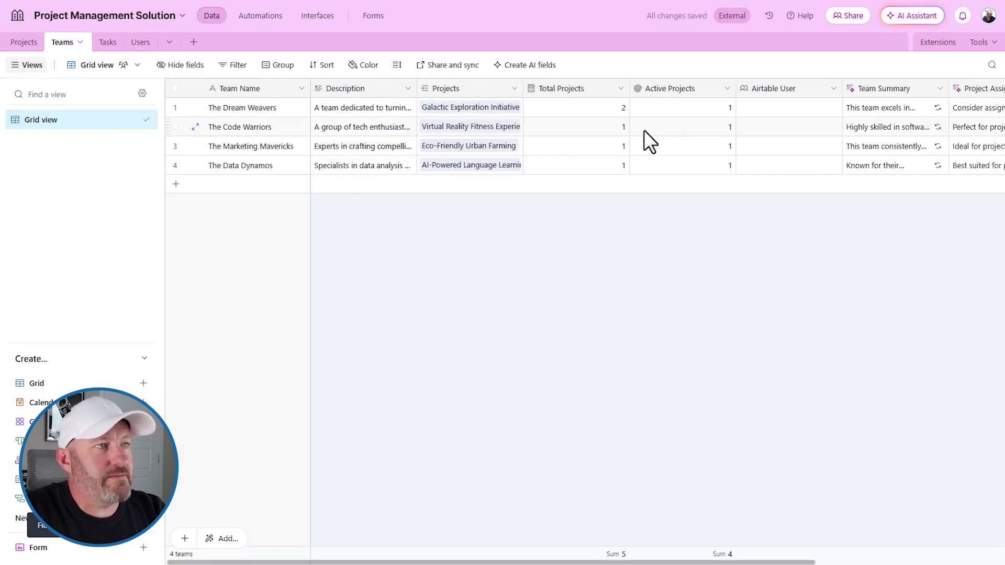
pyautogui.click(767, 112)
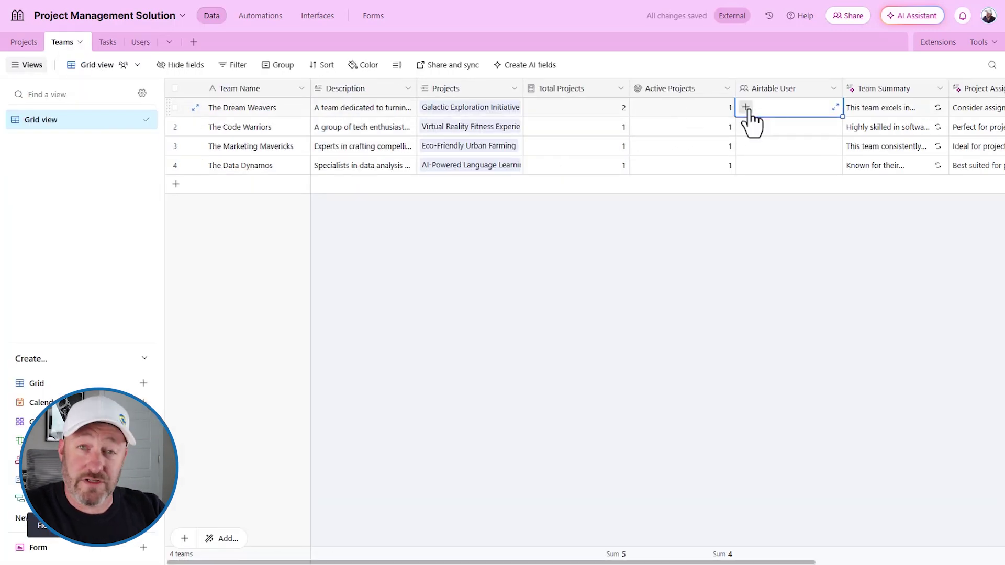
pyautogui.click(746, 107)
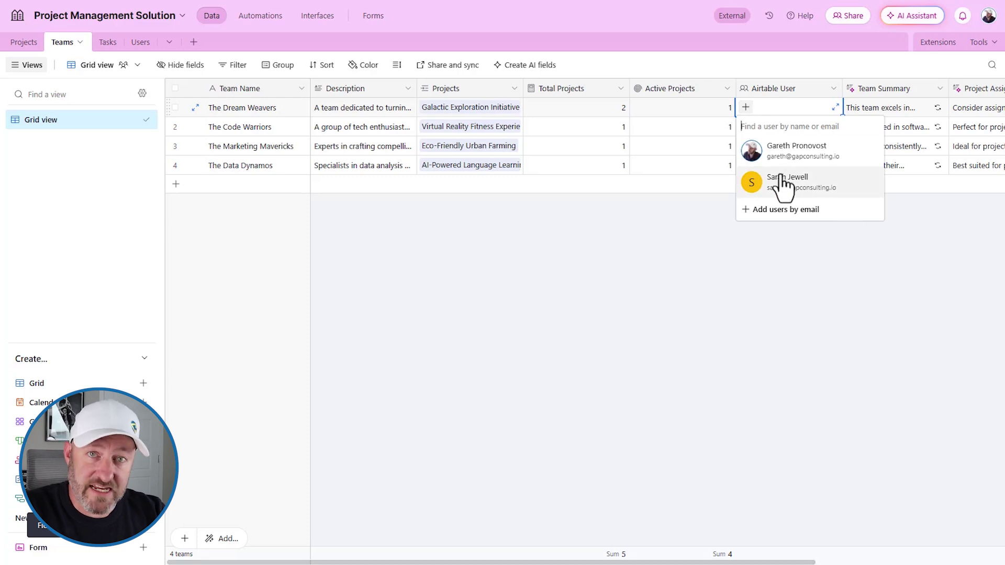
pyautogui.click(789, 67)
pyautogui.rightClick(794, 85)
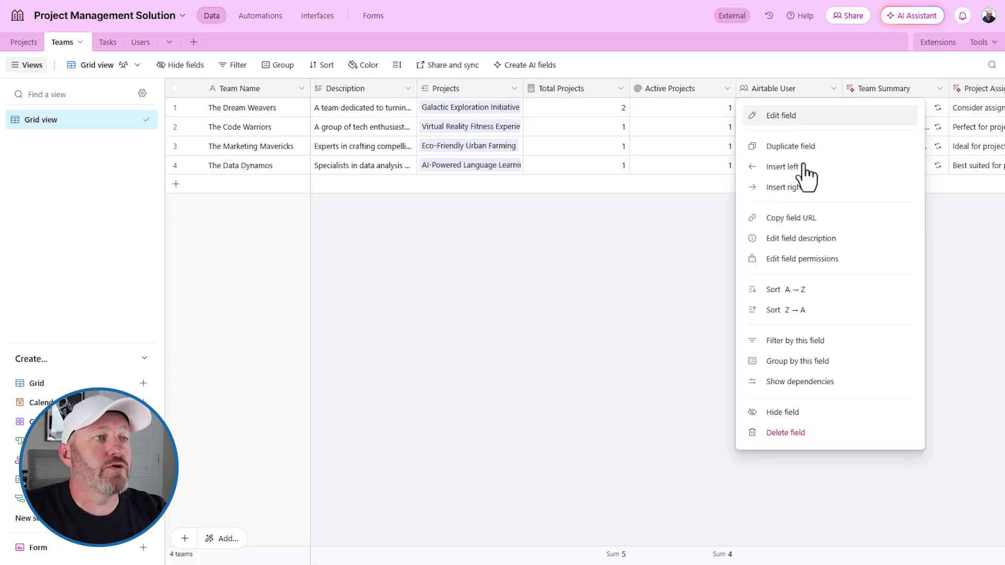
pyautogui.click(784, 432)
# Step: Link both user records to The Dream Weavers in the Teams table's Users field, and check the links in the Users table
pyautogui.hscroll(3, 781, 133)
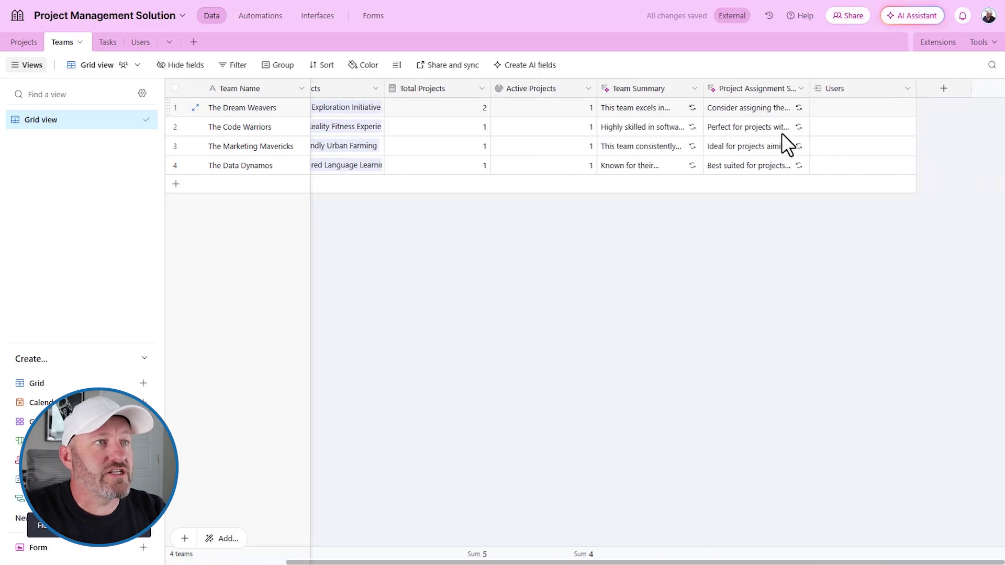
pyautogui.click(820, 109)
pyautogui.click(766, 194)
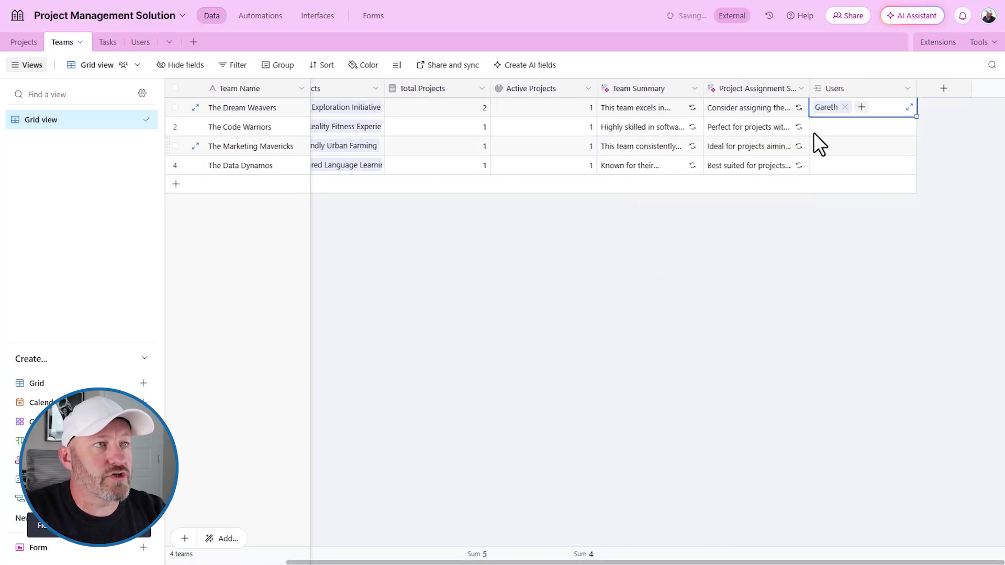
pyautogui.click(862, 107)
pyautogui.click(700, 184)
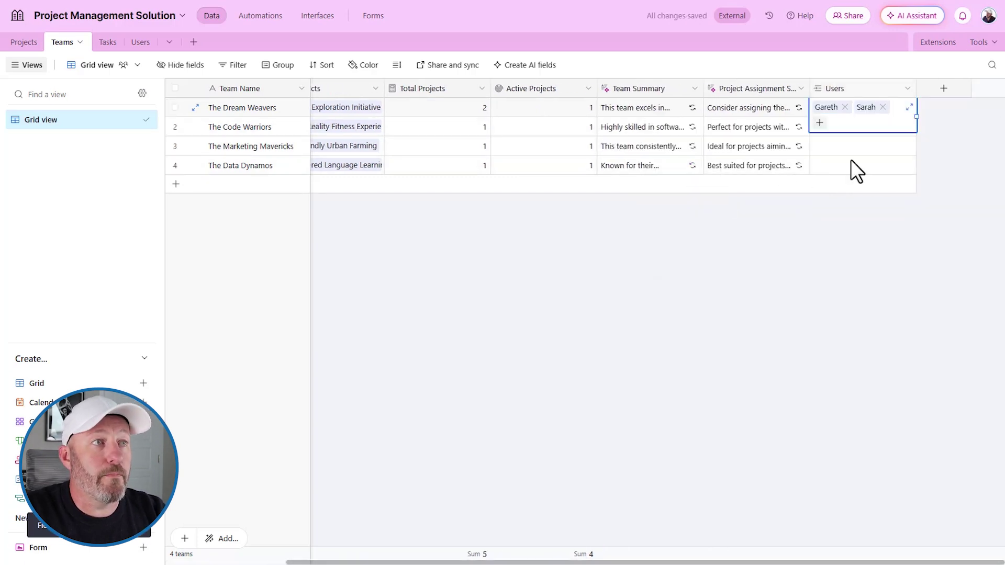
pyautogui.click(447, 242)
pyautogui.click(139, 42)
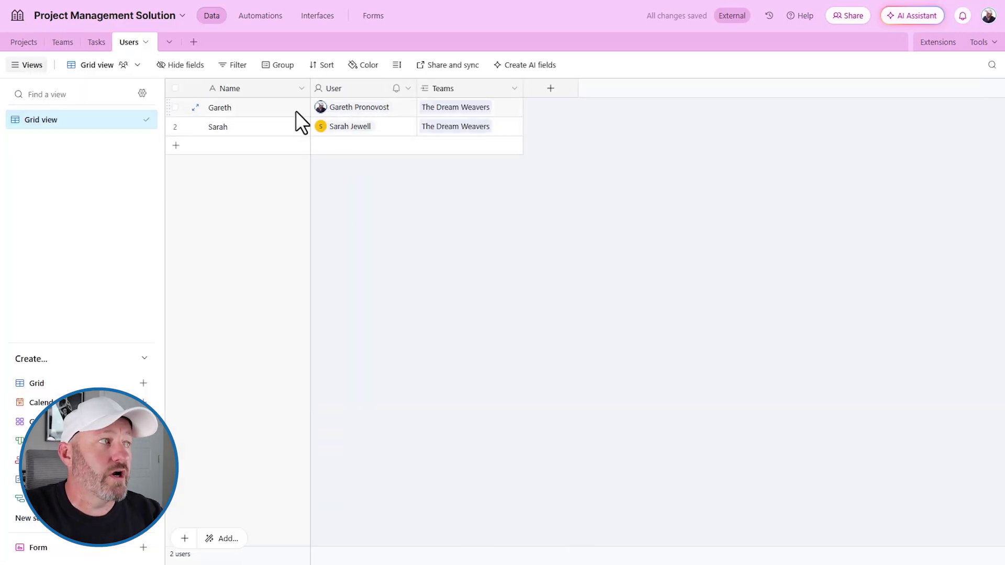
pyautogui.click(357, 107)
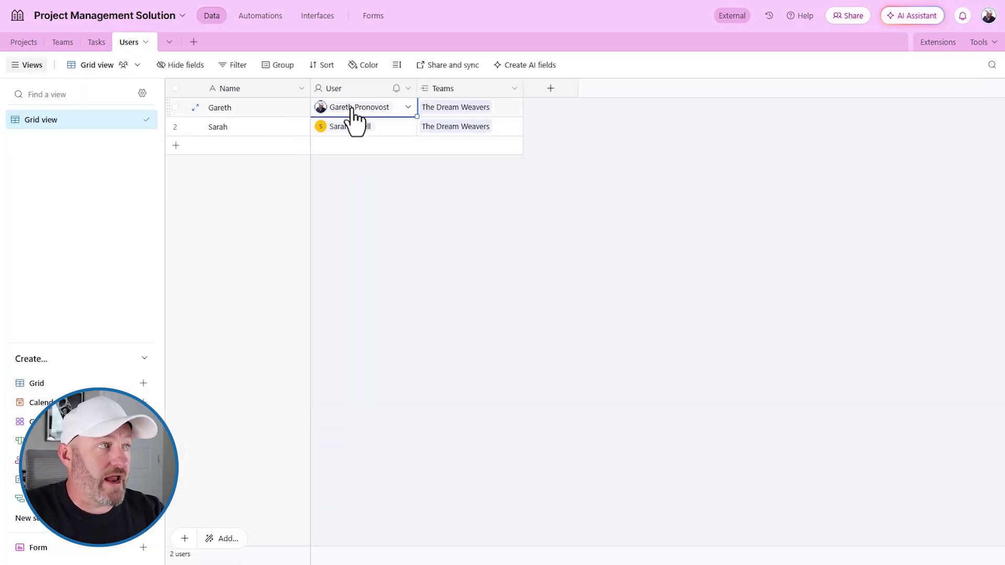
# Step: Add a lookup of the User field through the Users link in the Teams table
pyautogui.click(63, 41)
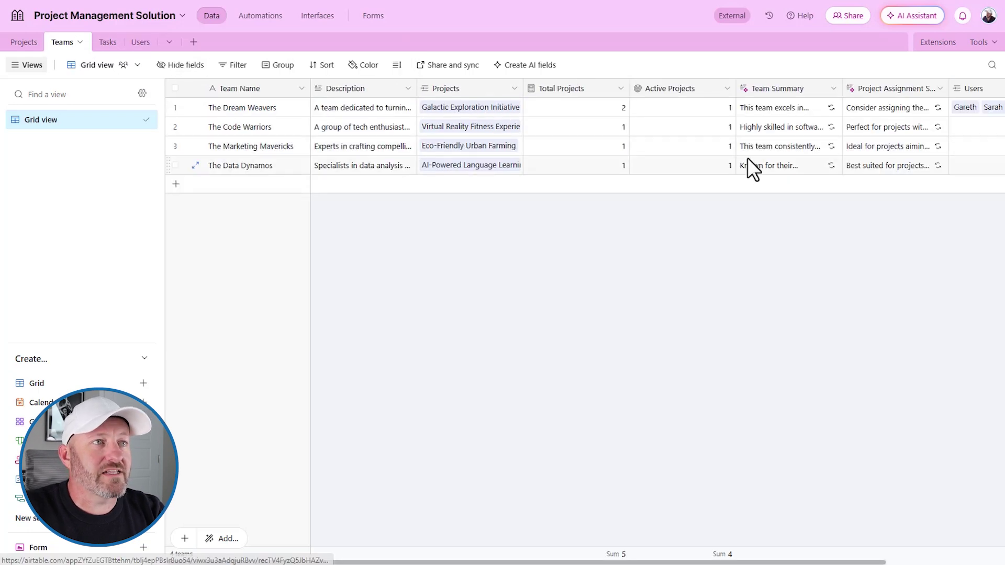
pyautogui.hscroll(3, 859, 106)
pyautogui.rightClick(858, 89)
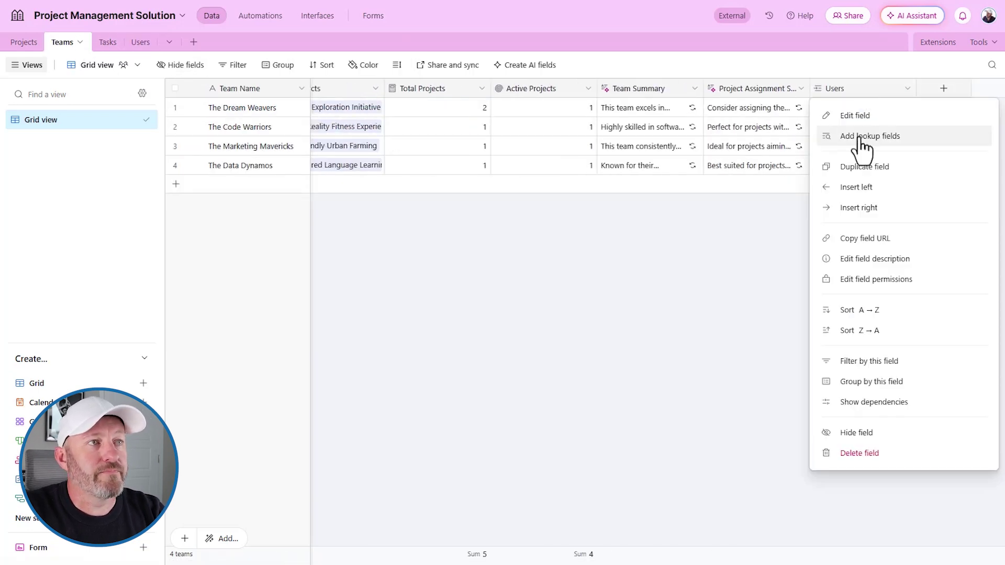
pyautogui.click(859, 137)
pyautogui.click(435, 226)
pyautogui.click(590, 435)
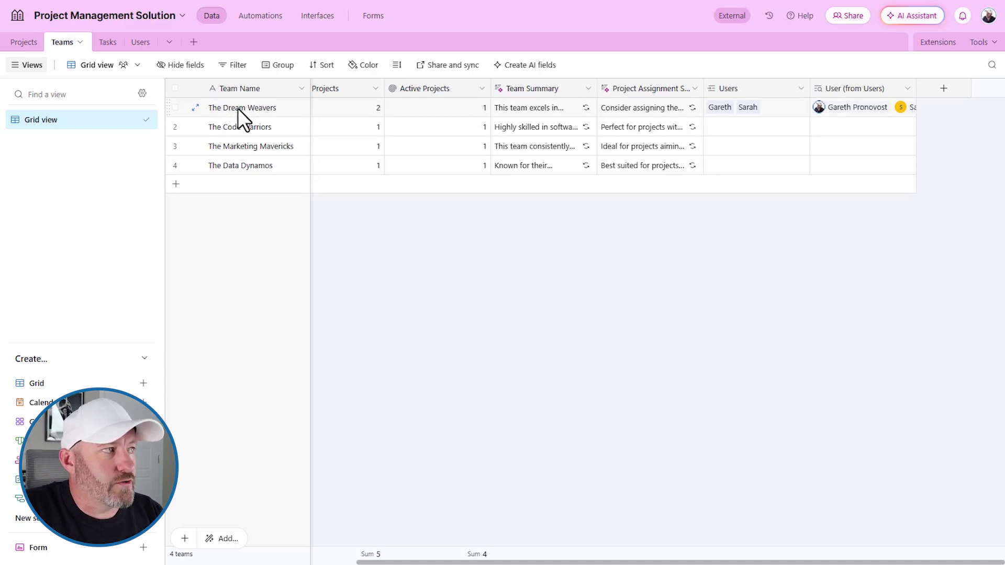
# Step: Review the fields of the Projects and Tasks tables, including the formula behind Days Until Due
pyautogui.click(22, 43)
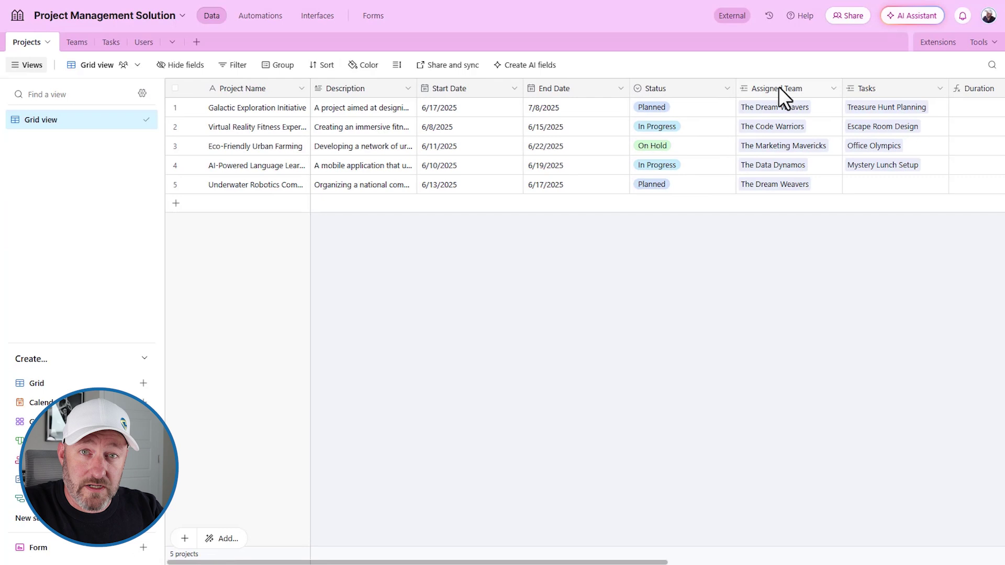
pyautogui.hscroll(3, 885, 99)
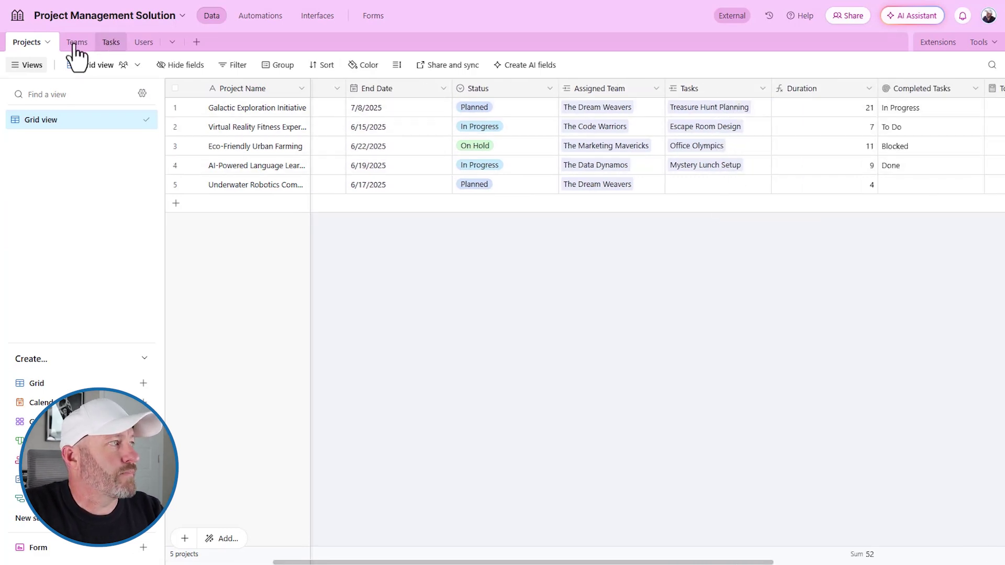
pyautogui.click(111, 43)
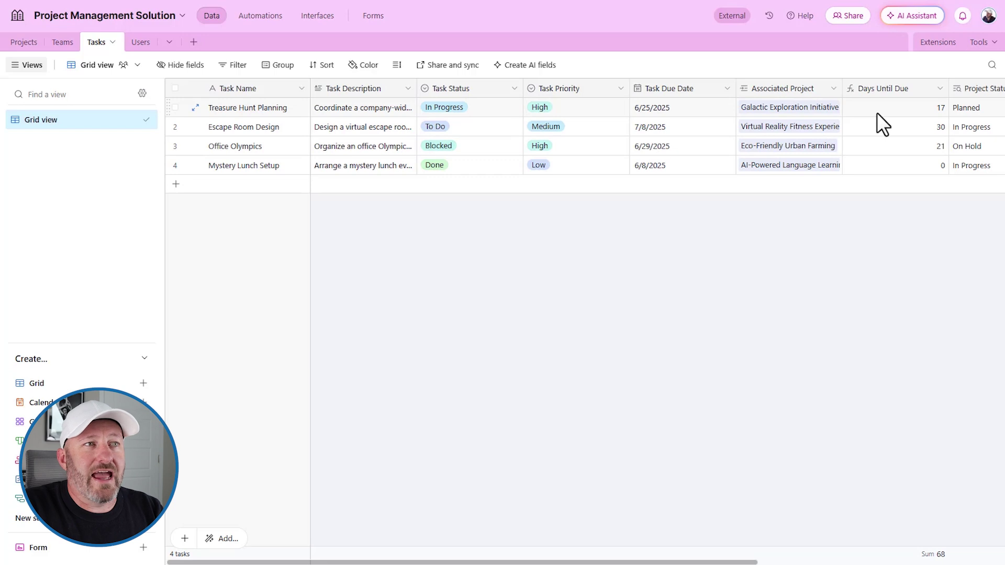
pyautogui.hscroll(2, 859, 115)
pyautogui.doubleClick(831, 93)
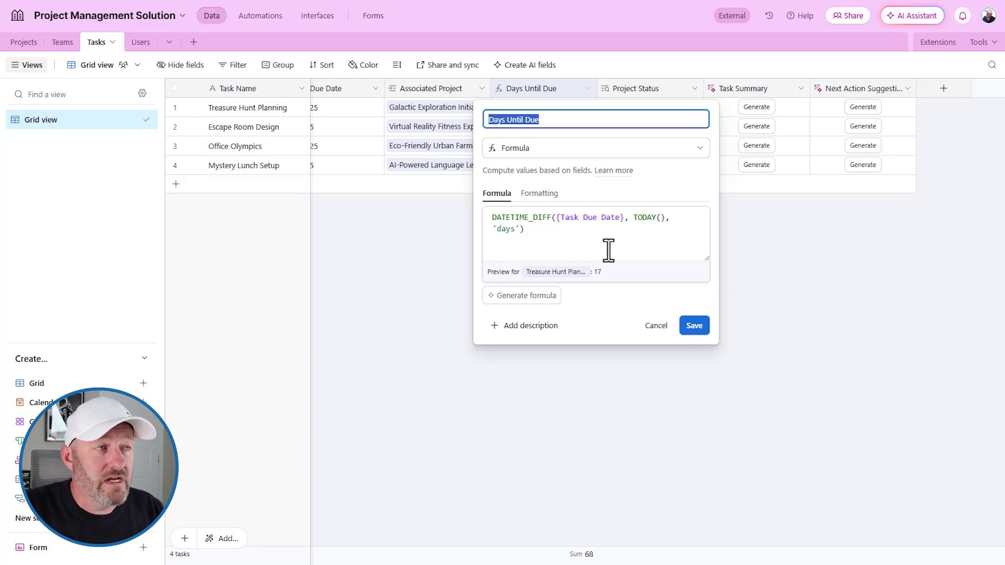
pyautogui.click(790, 254)
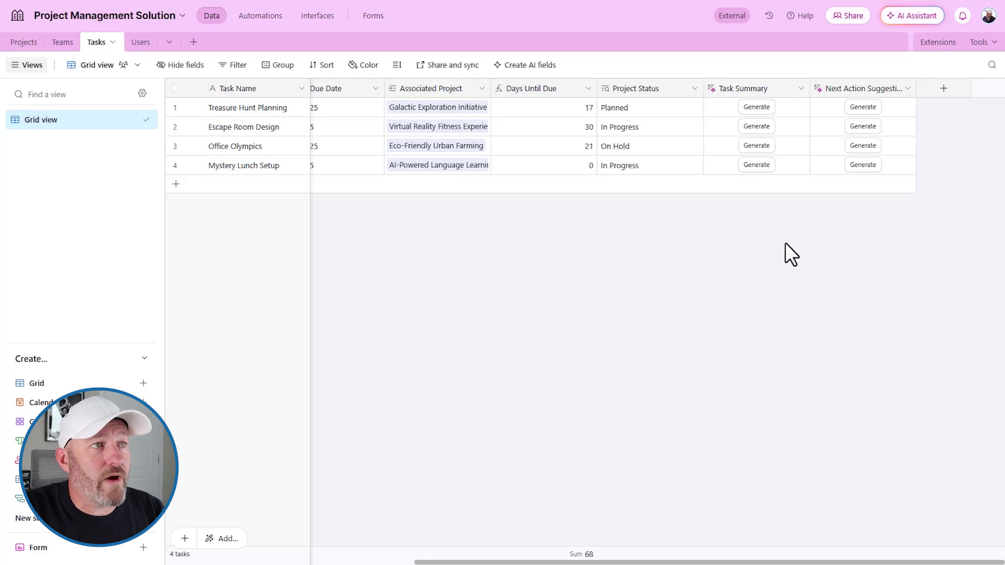
pyautogui.hscroll(-6, 466, 165)
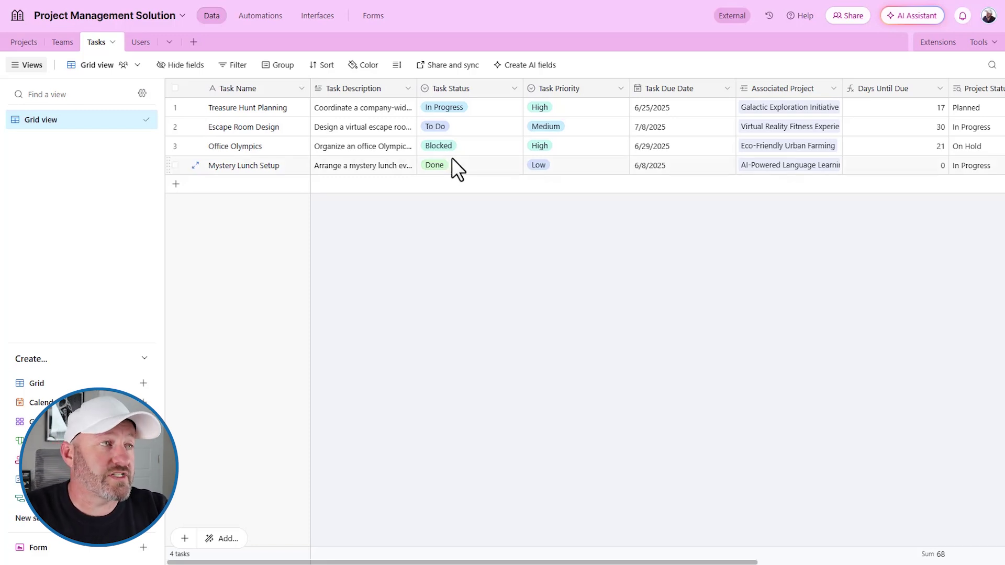
pyautogui.hscroll(5, 627, 139)
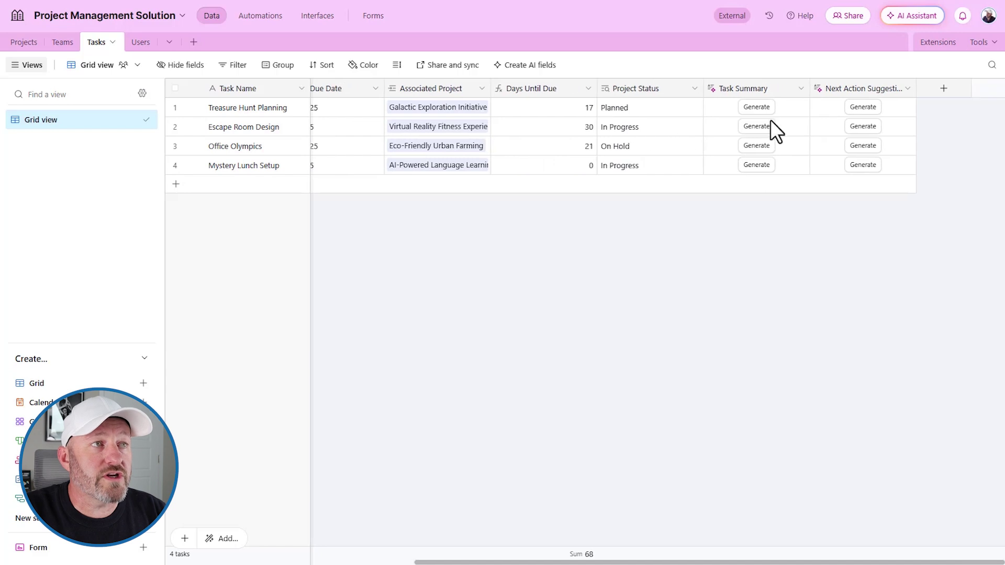
pyautogui.click(943, 89)
pyautogui.write('us')
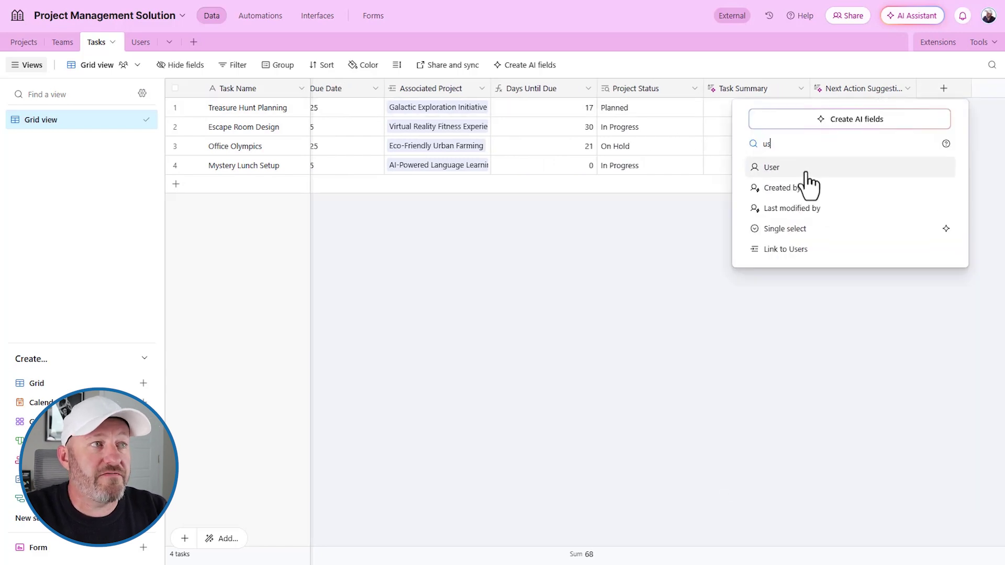
pyautogui.click(771, 168)
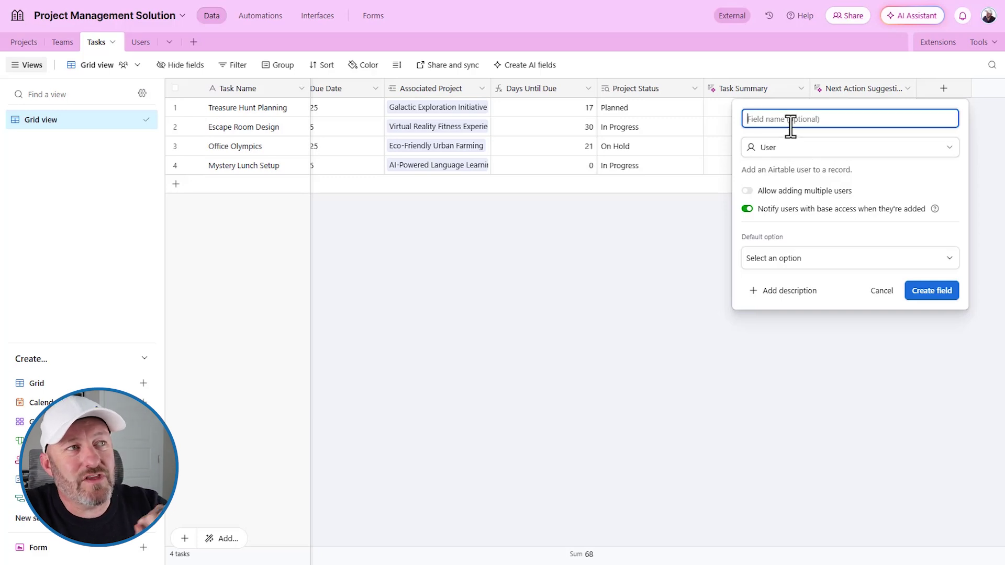
pyautogui.click(755, 67)
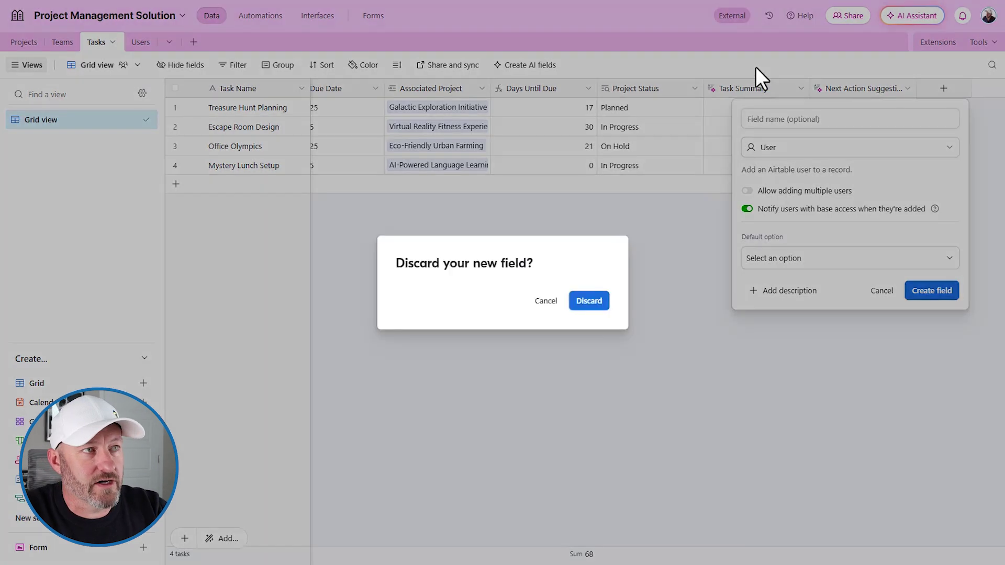
pyautogui.click(595, 304)
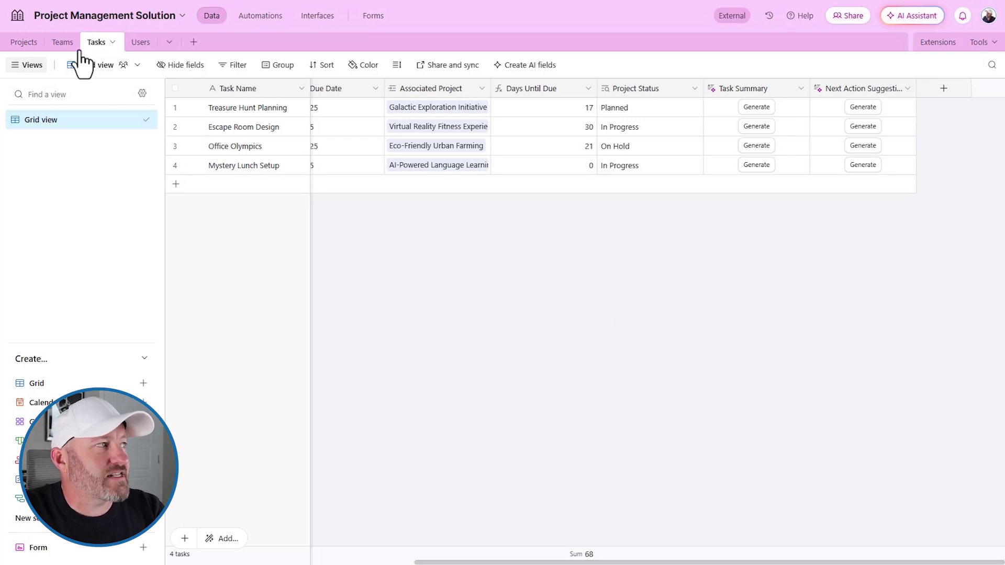
# Step: In the Projects table, add lookups of Users and User (from Users) through the Assigned Team link
pyautogui.click(31, 46)
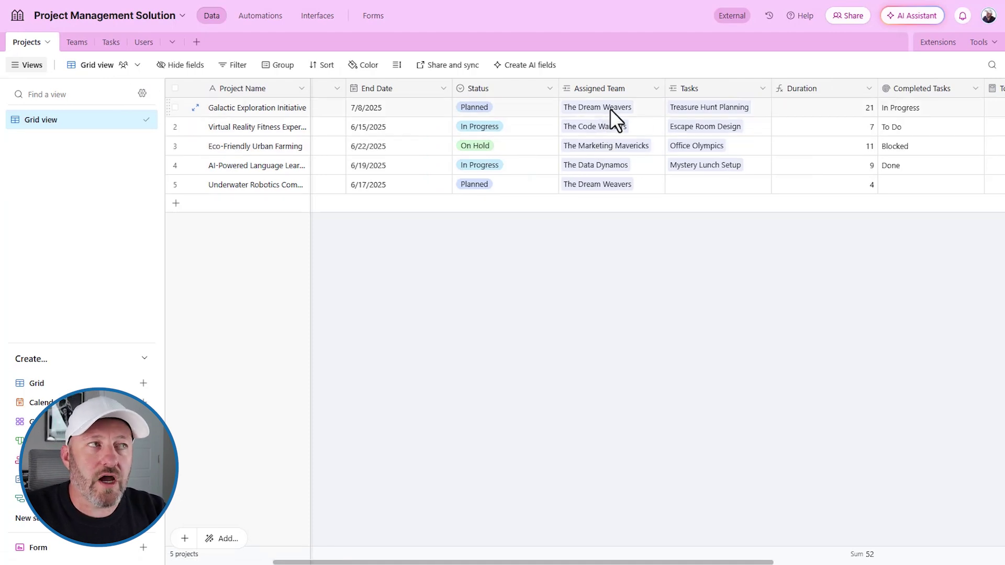
pyautogui.rightClick(609, 92)
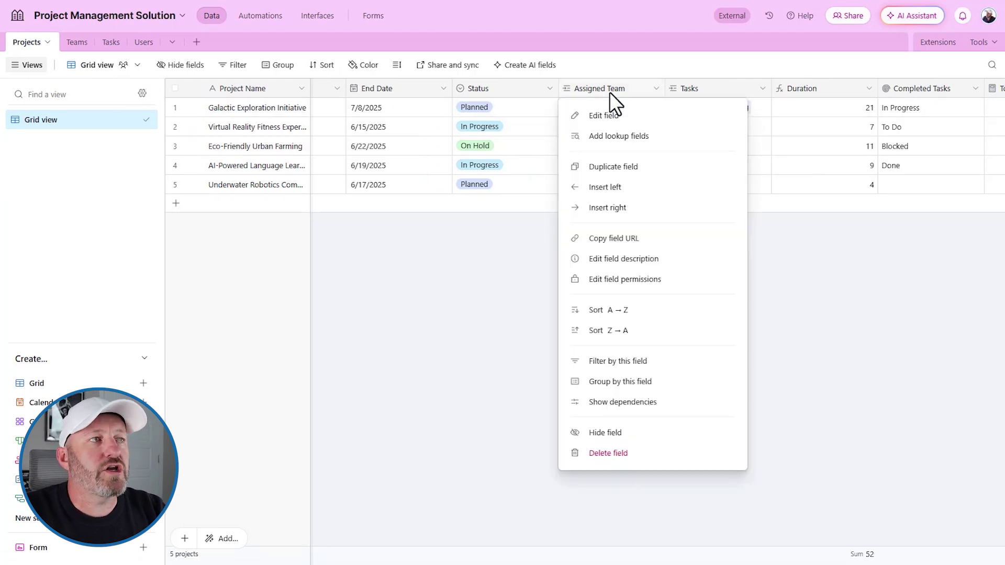
pyautogui.click(617, 137)
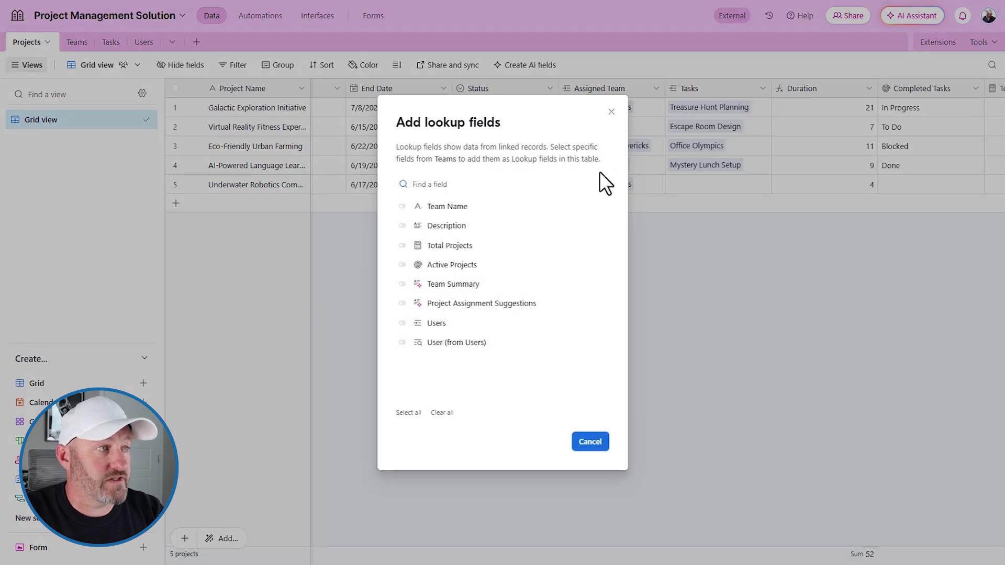
pyautogui.click(439, 325)
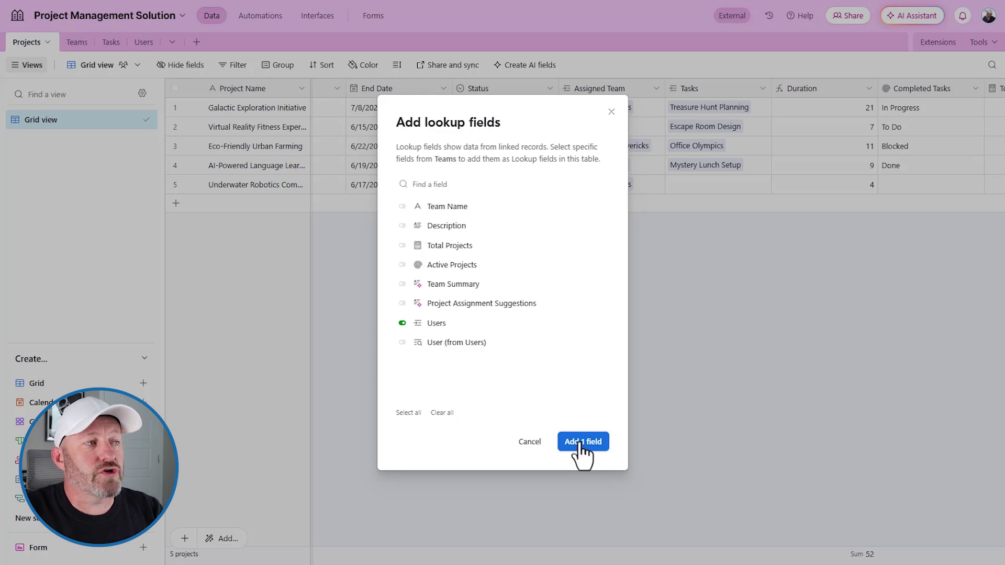
pyautogui.click(448, 344)
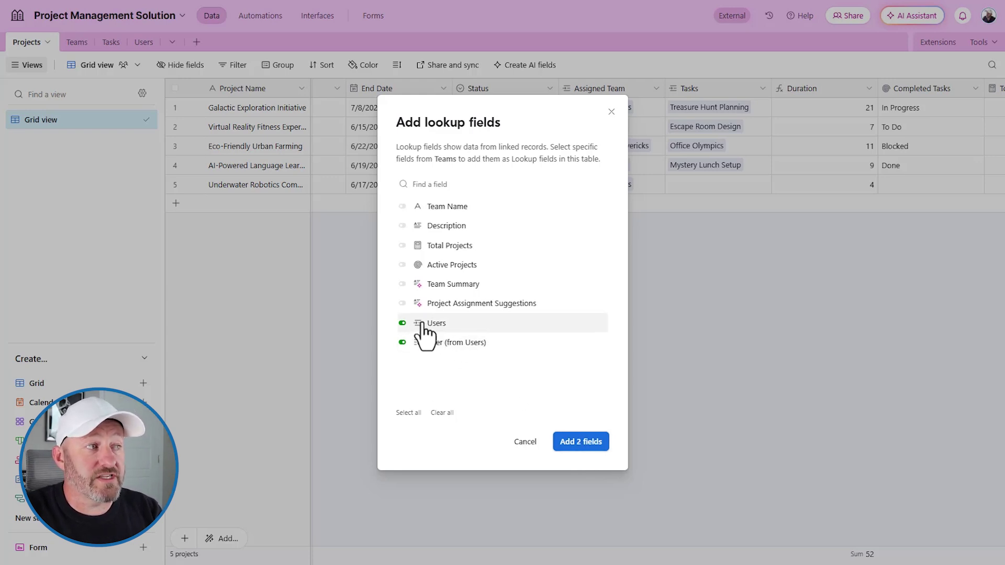
pyautogui.click(580, 442)
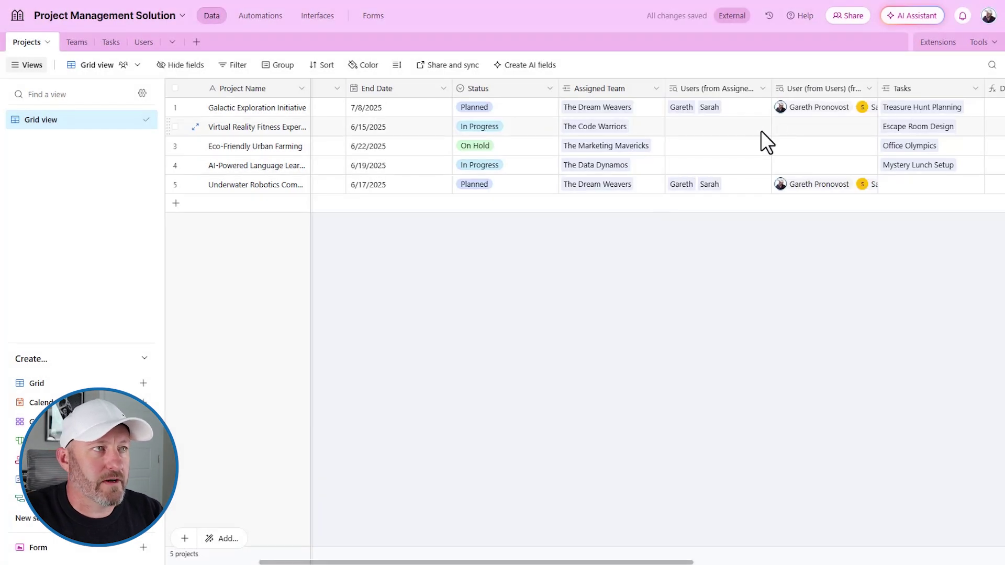
# Step: Widen the User (from Users) lookup column in the Projects table and rename it Airtable Users
pyautogui.moveTo(879, 88); pyautogui.dragTo(944, 88)
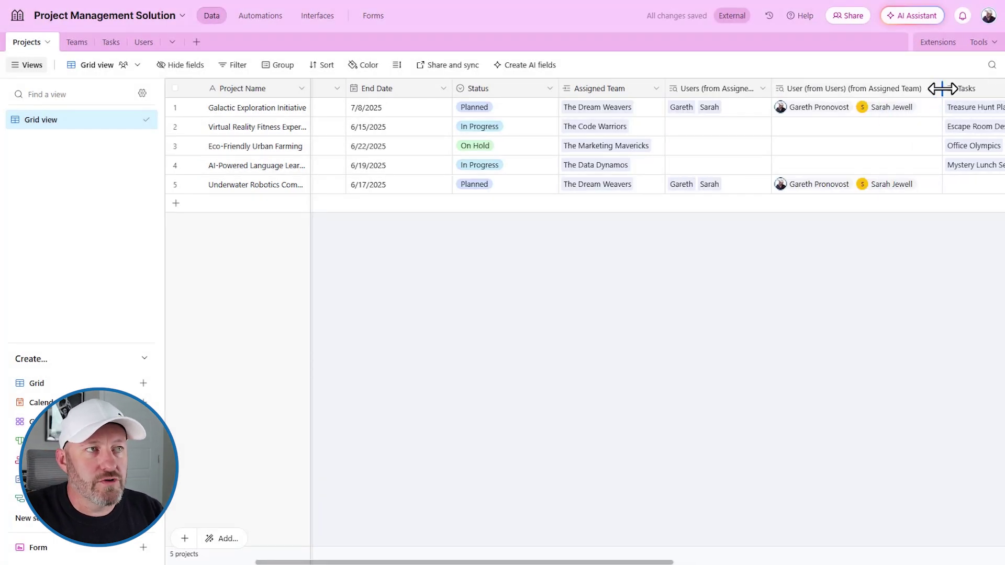
pyautogui.doubleClick(852, 90)
pyautogui.write('Airtable User')
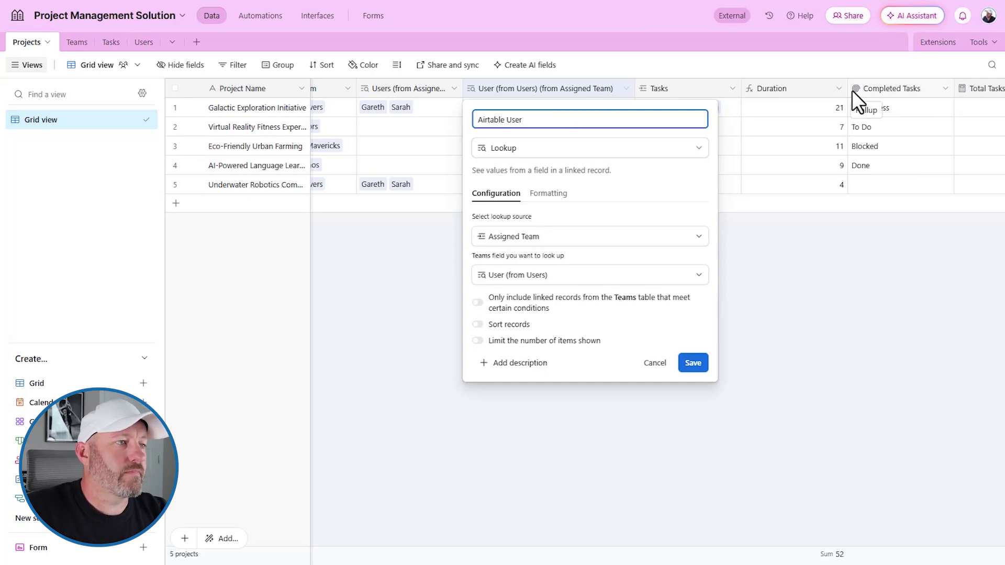
pyautogui.write('s')
pyautogui.click(702, 369)
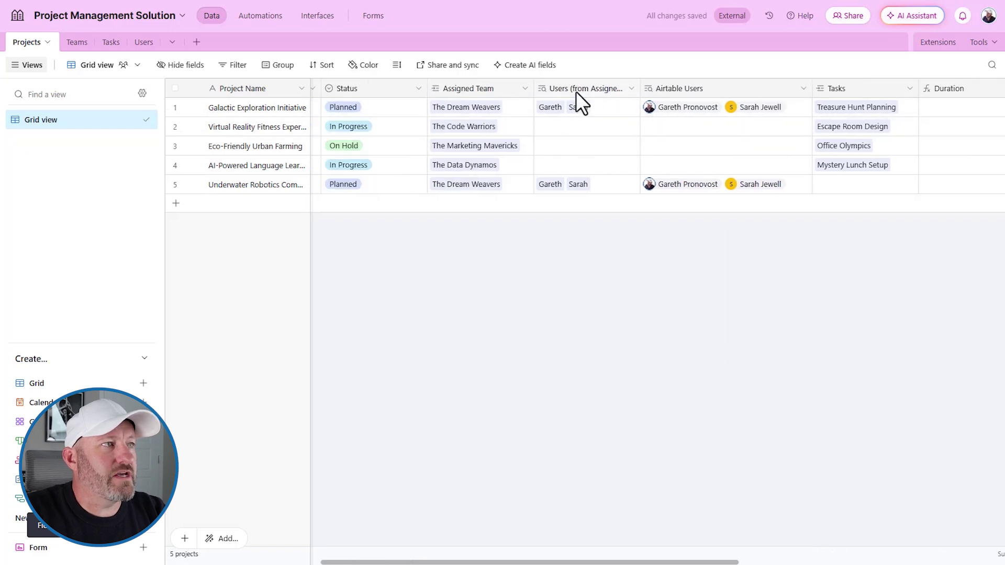
# Step: Shorten the name of the other new lookup to Users, and check both user lookups on the Galactic Exploration Initiative project
pyautogui.doubleClick(576, 90)
pyautogui.moveTo(573, 120); pyautogui.dragTo(496, 120)
pyautogui.press('BackSpace')
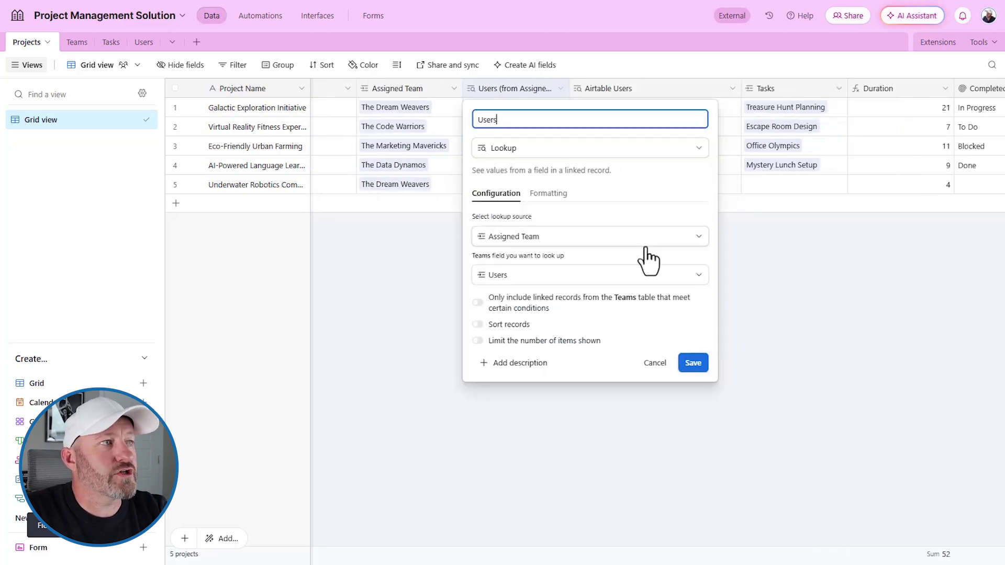
pyautogui.click(691, 361)
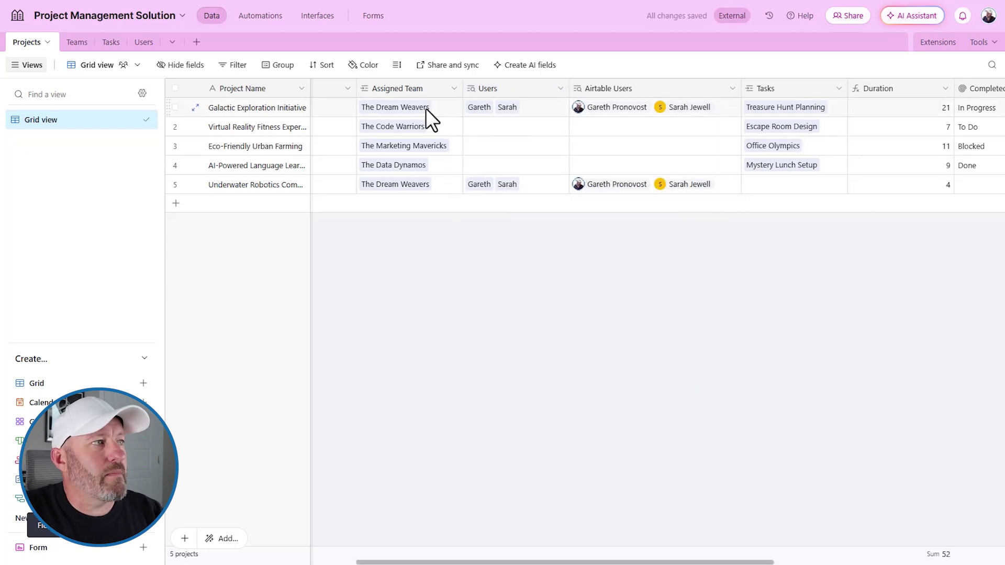
pyautogui.click(475, 107)
pyautogui.click(395, 108)
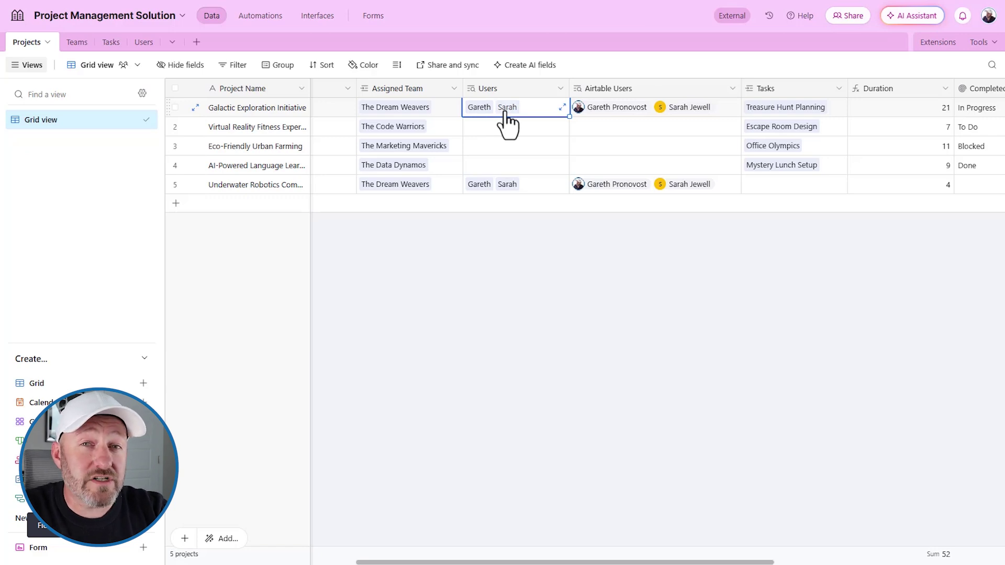
pyautogui.click(611, 108)
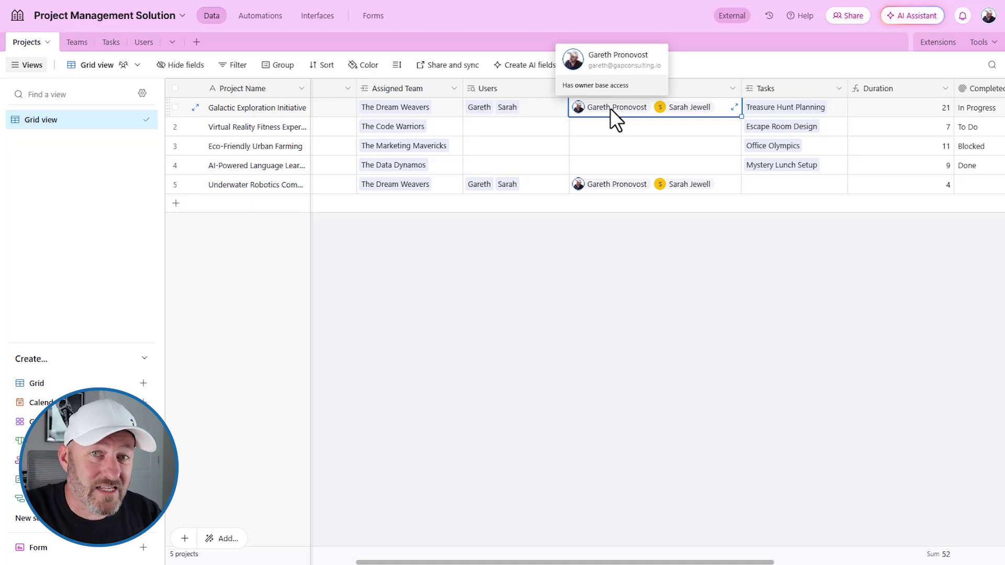
pyautogui.click(695, 344)
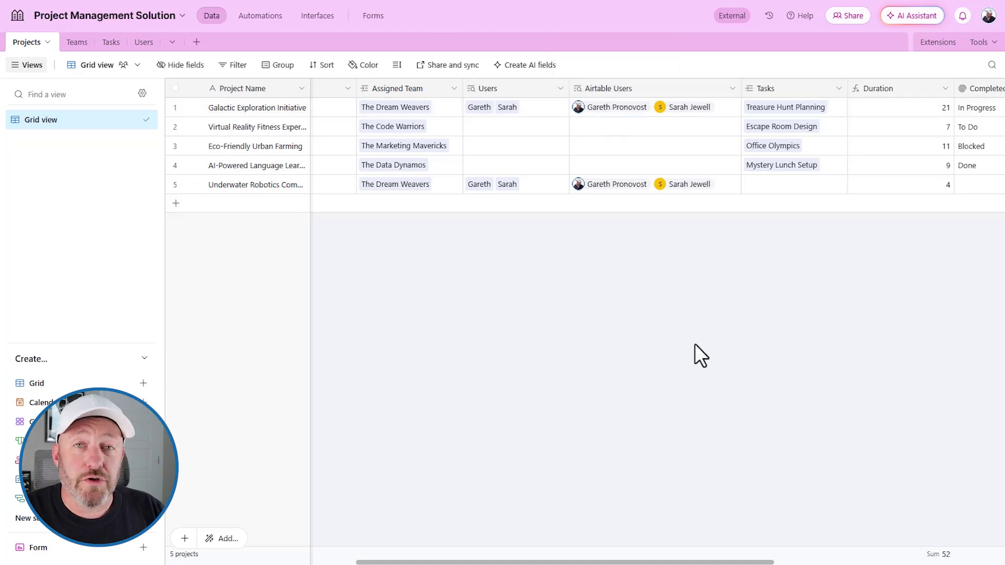
# Step: In the Tasks table, insert a link to the Users table before Associated Project, with linking to multiple records turned off
pyautogui.click(109, 42)
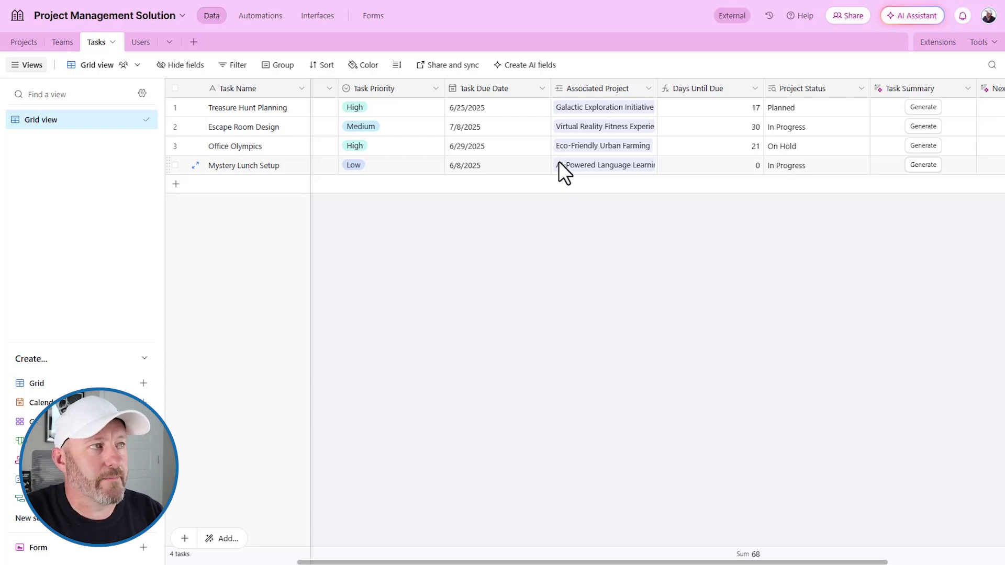
pyautogui.rightClick(620, 88)
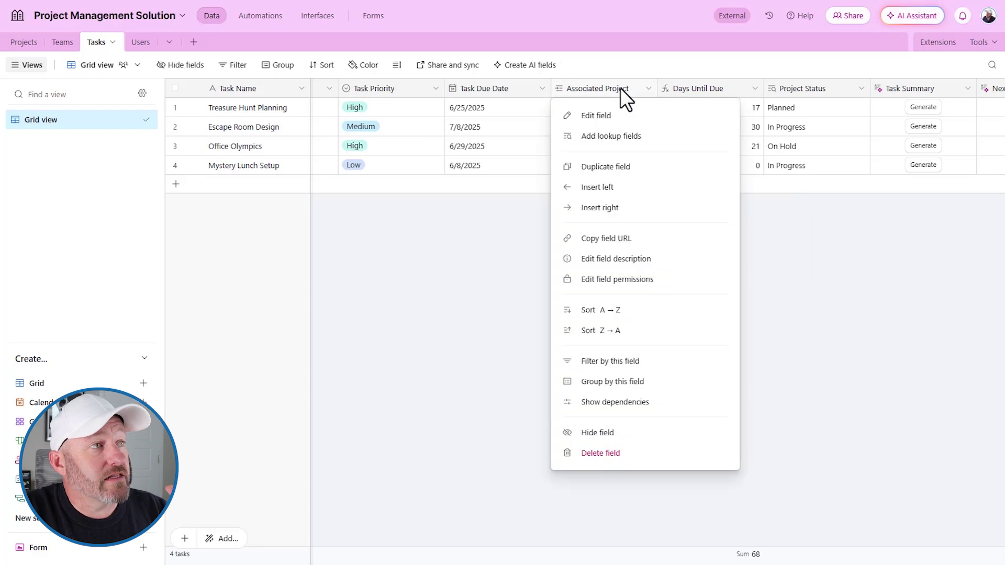
pyautogui.click(614, 189)
pyautogui.write('Users')
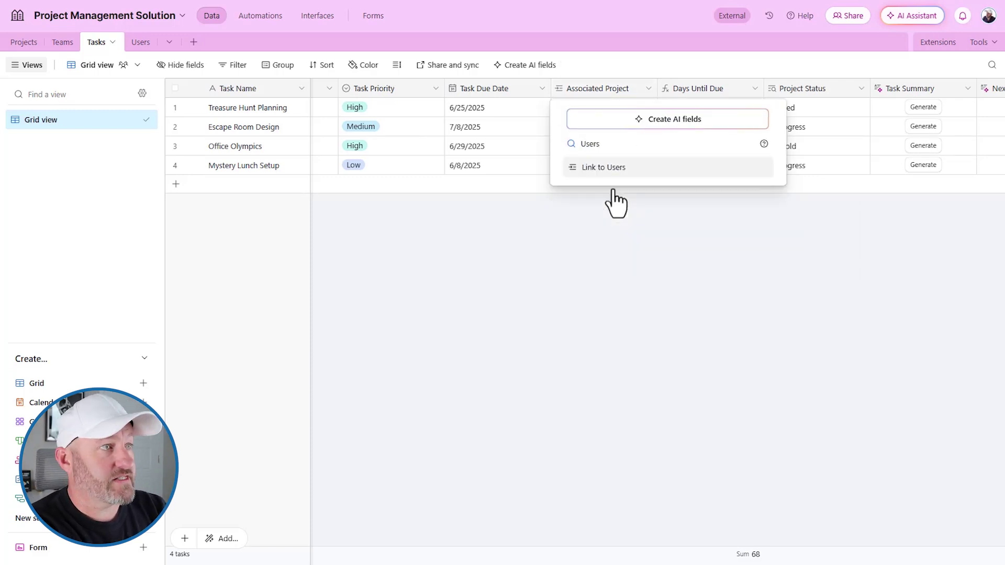
pyautogui.press('Return')
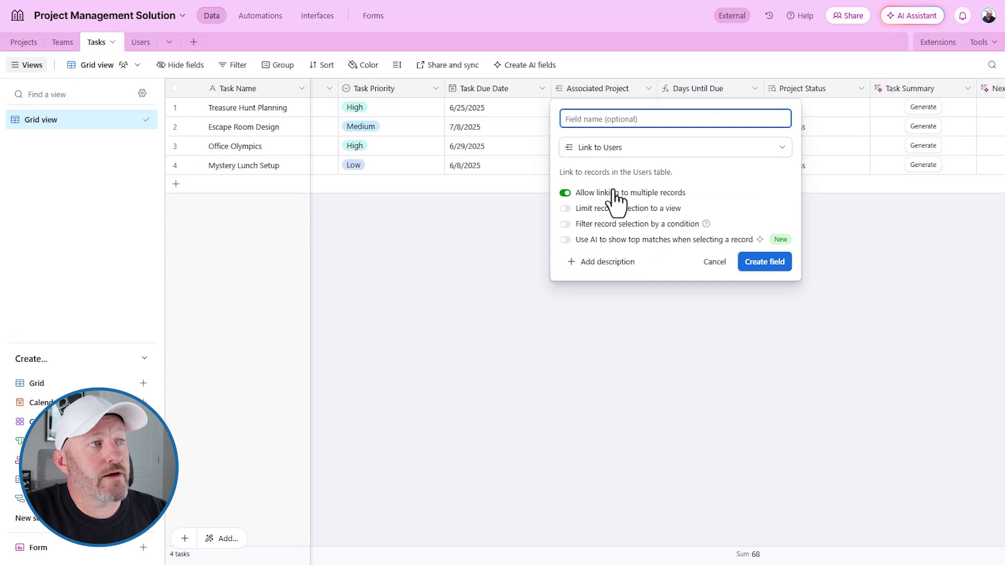
pyautogui.click(616, 193)
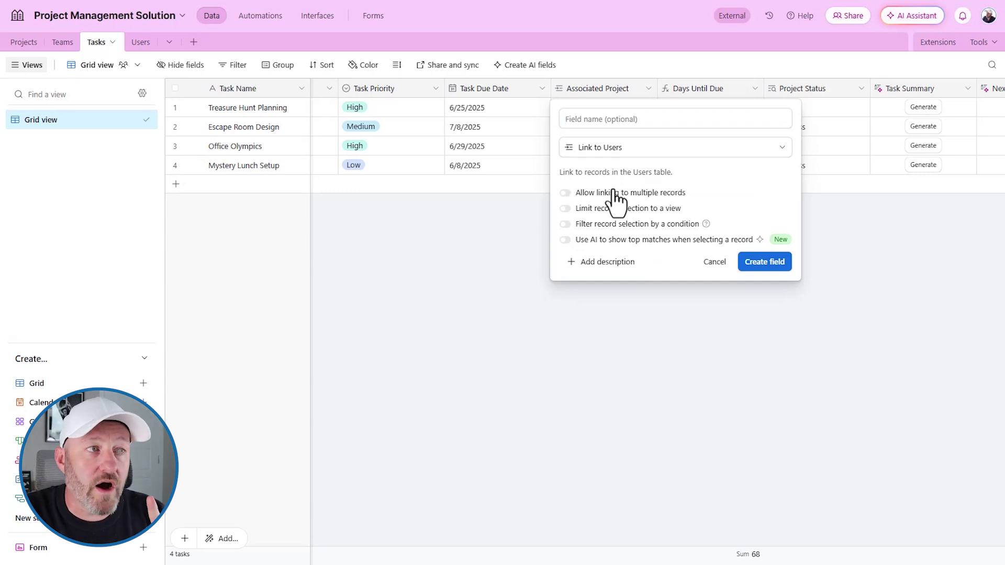
pyautogui.click(765, 262)
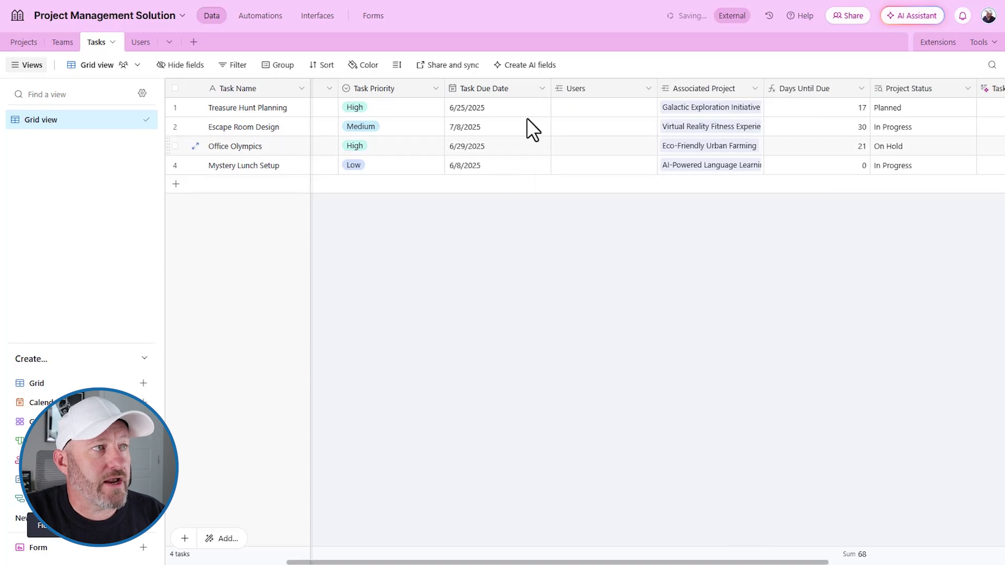
pyautogui.click(579, 110)
pyautogui.click(561, 106)
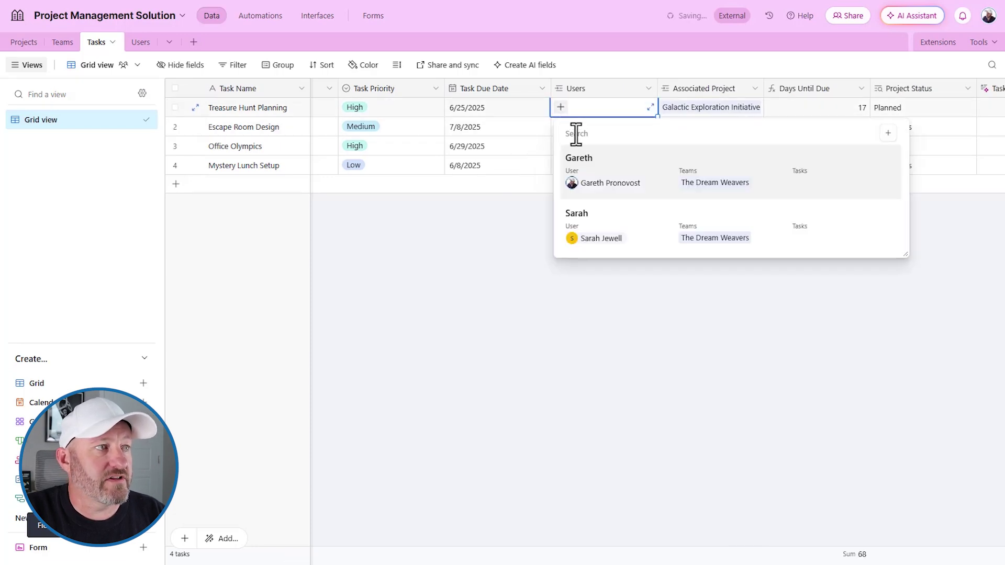
pyautogui.click(491, 268)
# Step: Add two more user records to the Users table, entering only their first names, and return to the Tasks table
pyautogui.click(141, 43)
pyautogui.click(196, 146)
pyautogui.write('Kevin')
pyautogui.hotkey('shift', 'Return')
pyautogui.write('S')
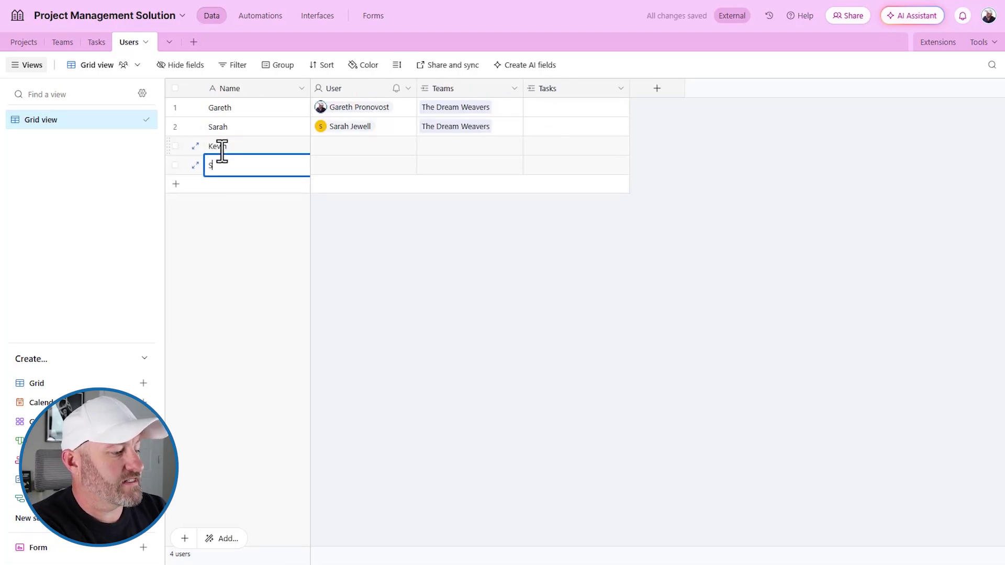
pyautogui.write('amantha')
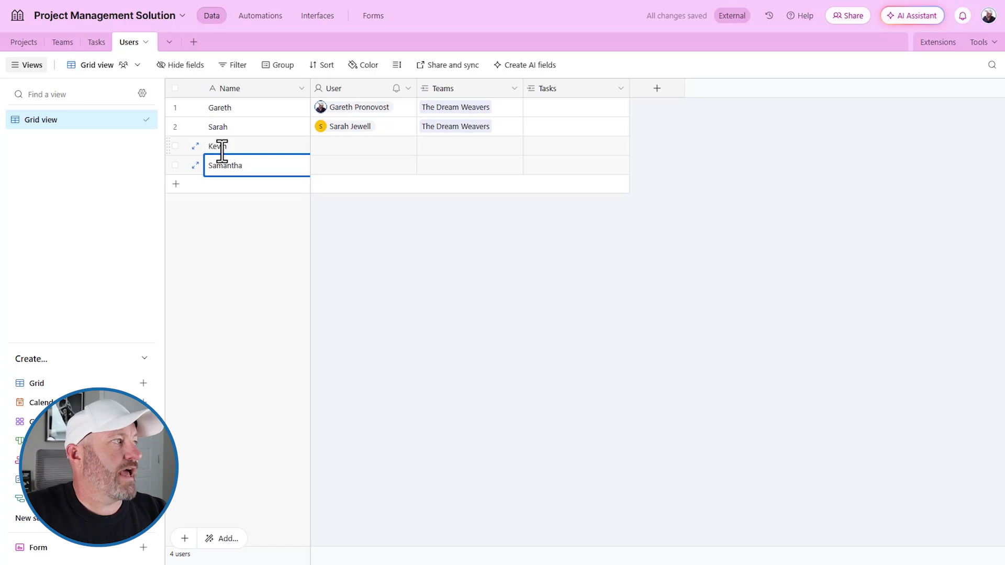
pyautogui.click(94, 43)
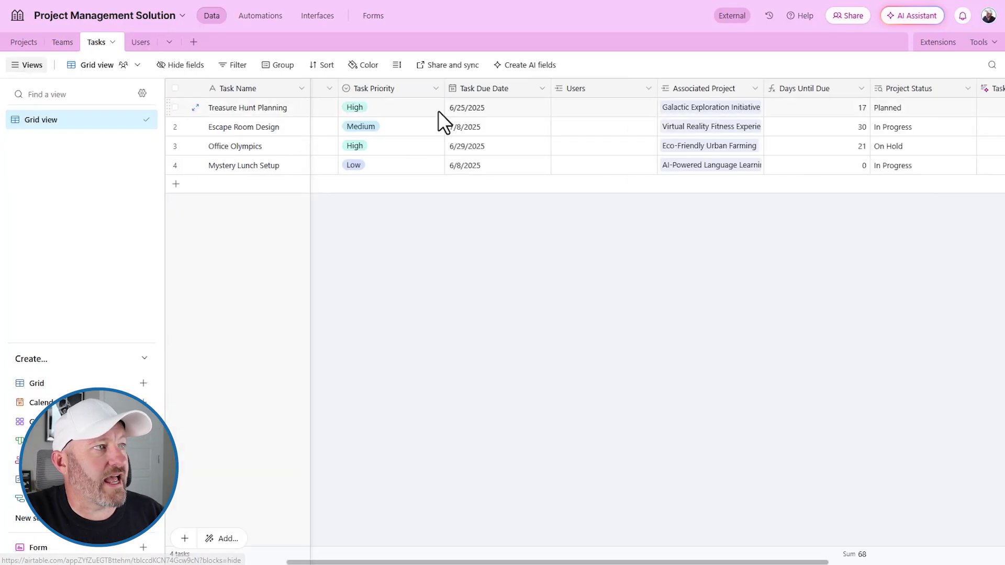
# Step: Review the user records available to link to the Treasure Hunt Planning task without choosing one
pyautogui.click(578, 112)
pyautogui.click(561, 108)
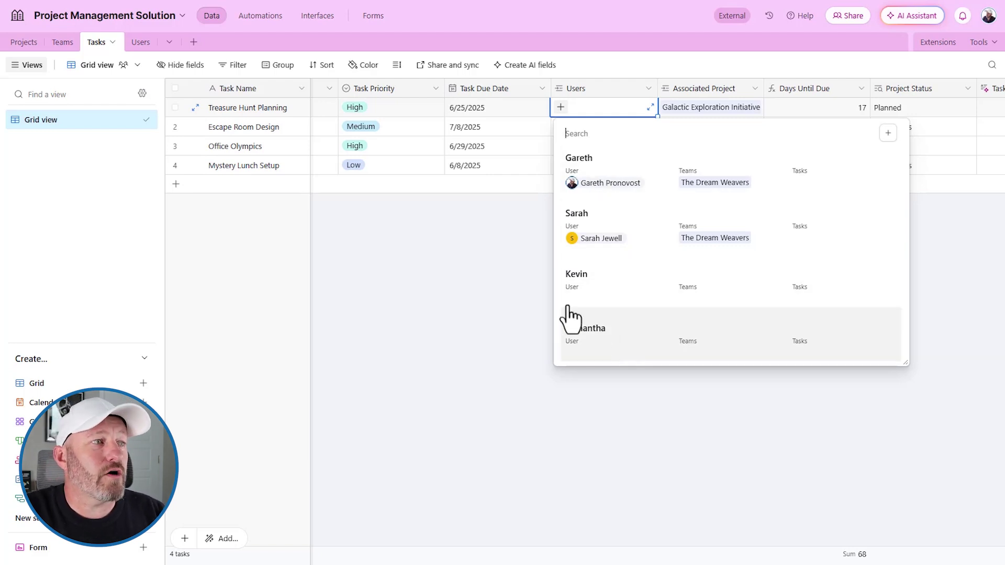
pyautogui.click(509, 288)
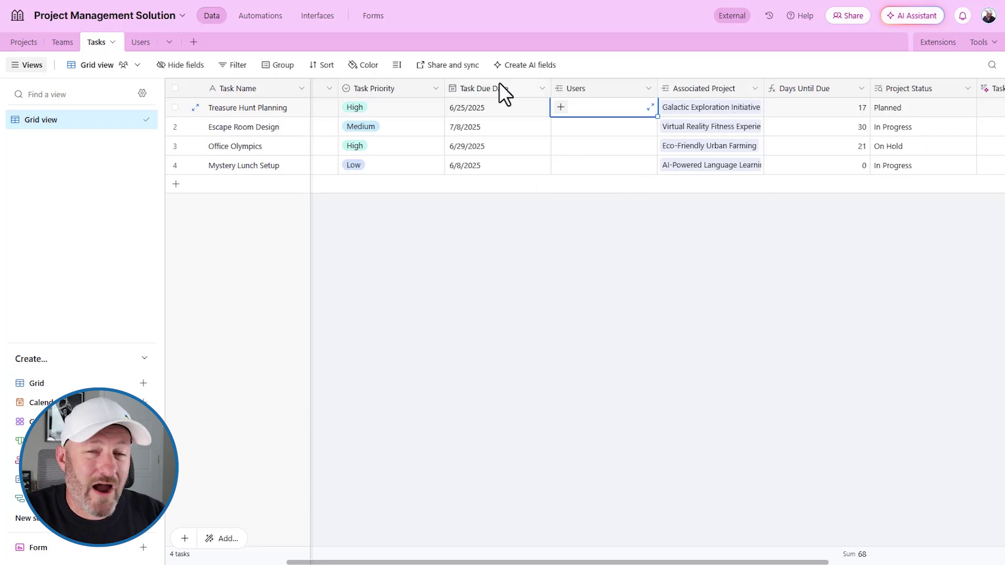
# Step: In the Users table, add a lookup field that pulls Projects from the linked Teams, and widen its column
pyautogui.click(142, 43)
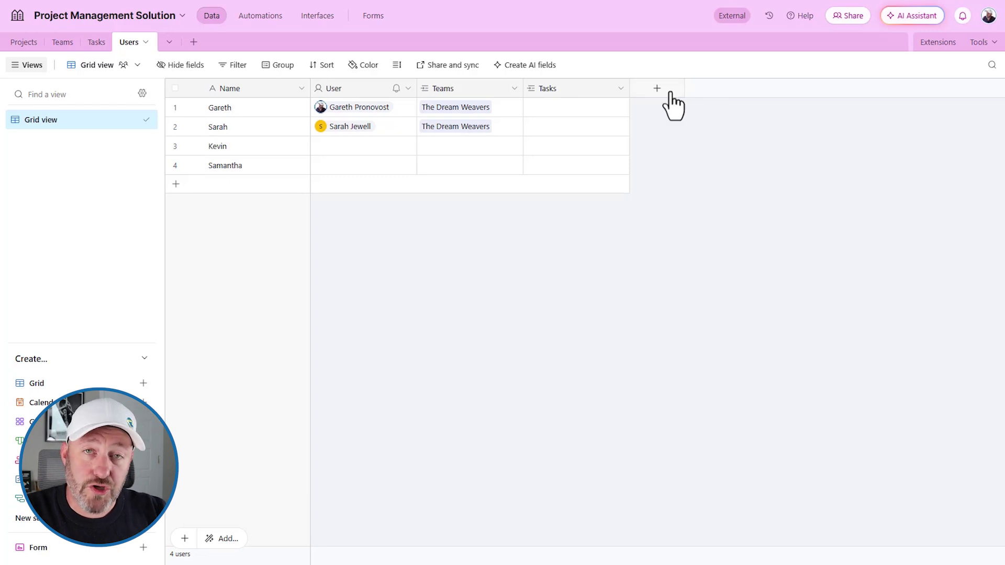
pyautogui.click(658, 90)
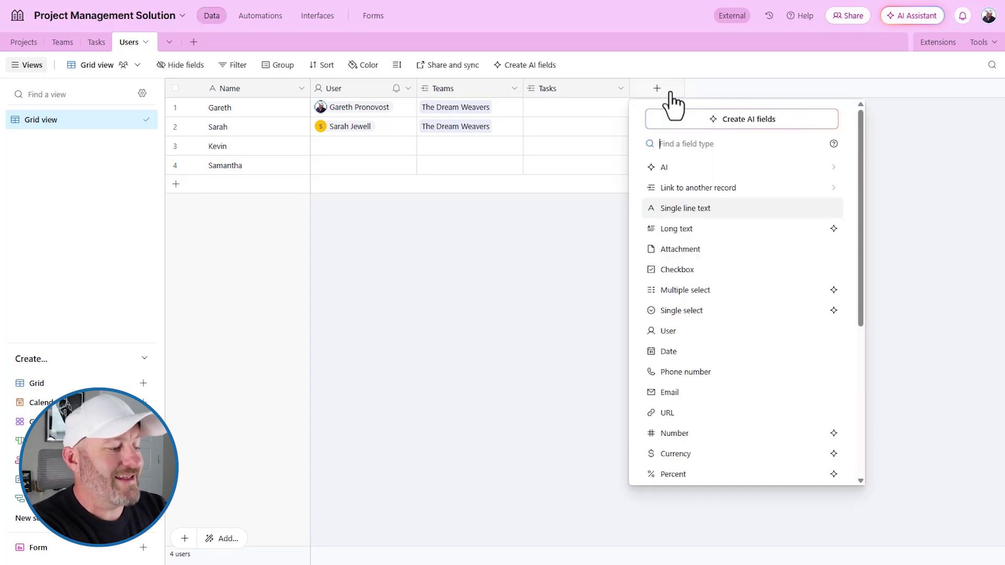
pyautogui.write('lookup')
pyautogui.press('Return')
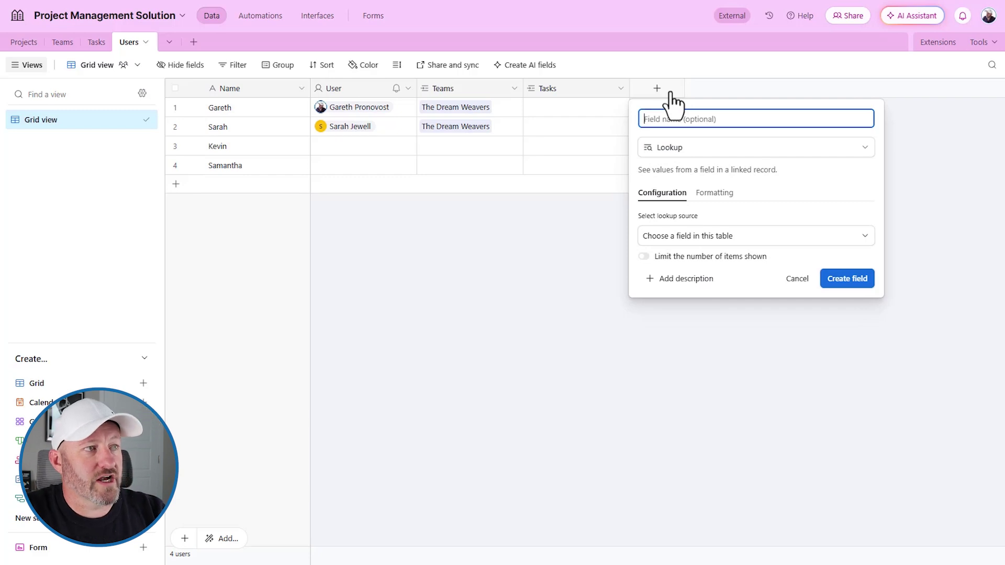
pyautogui.click(771, 236)
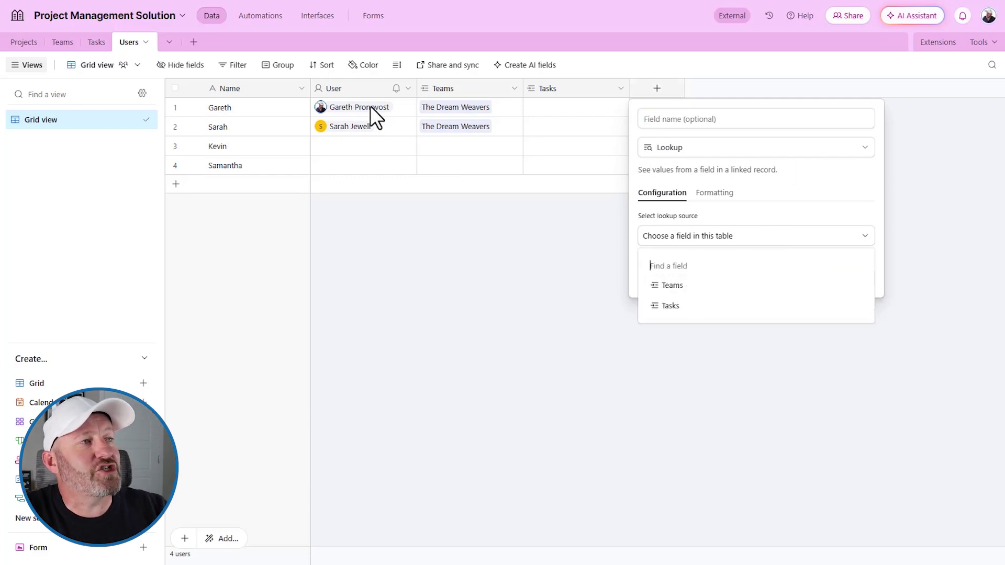
pyautogui.click(697, 288)
pyautogui.click(698, 288)
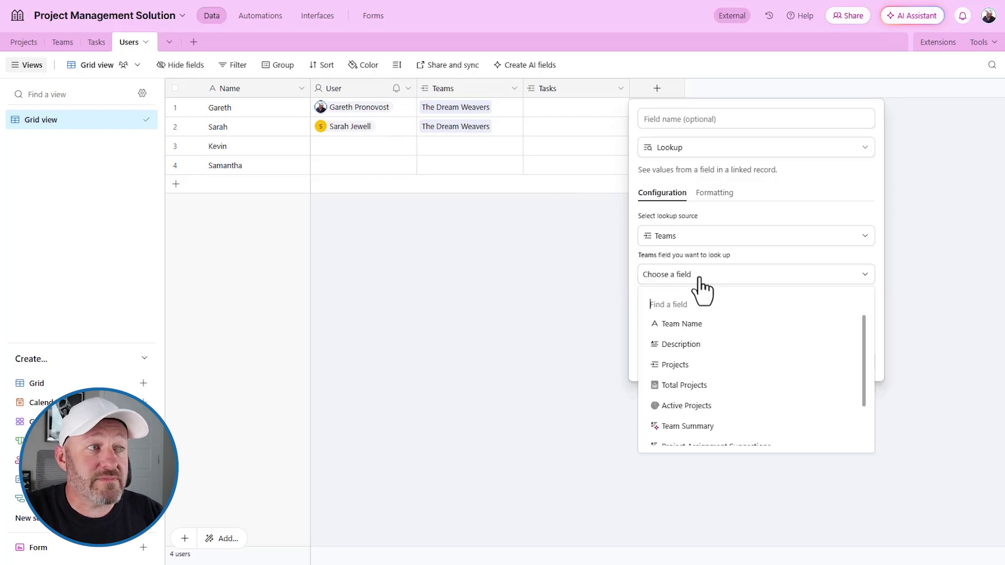
pyautogui.click(704, 367)
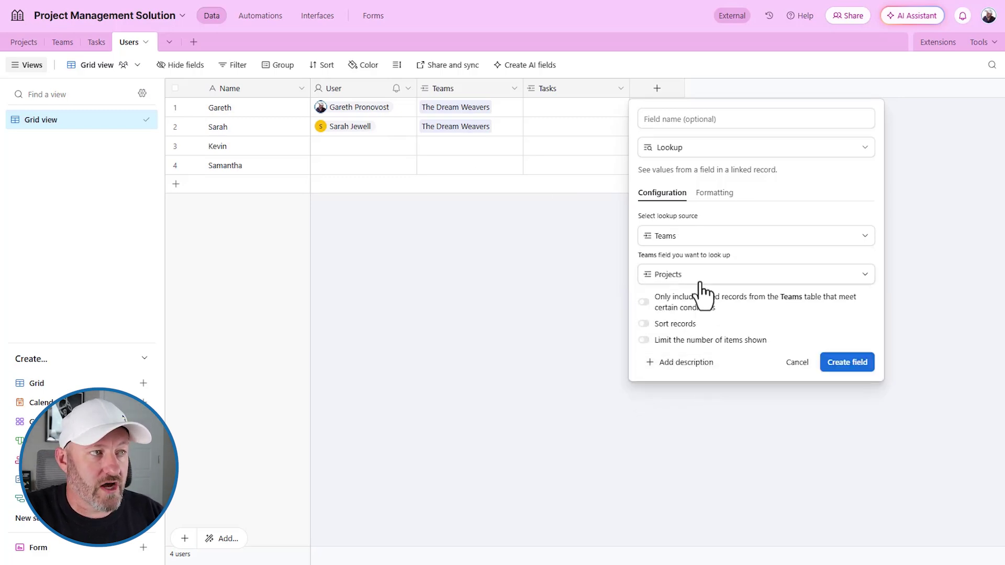
pyautogui.click(843, 365)
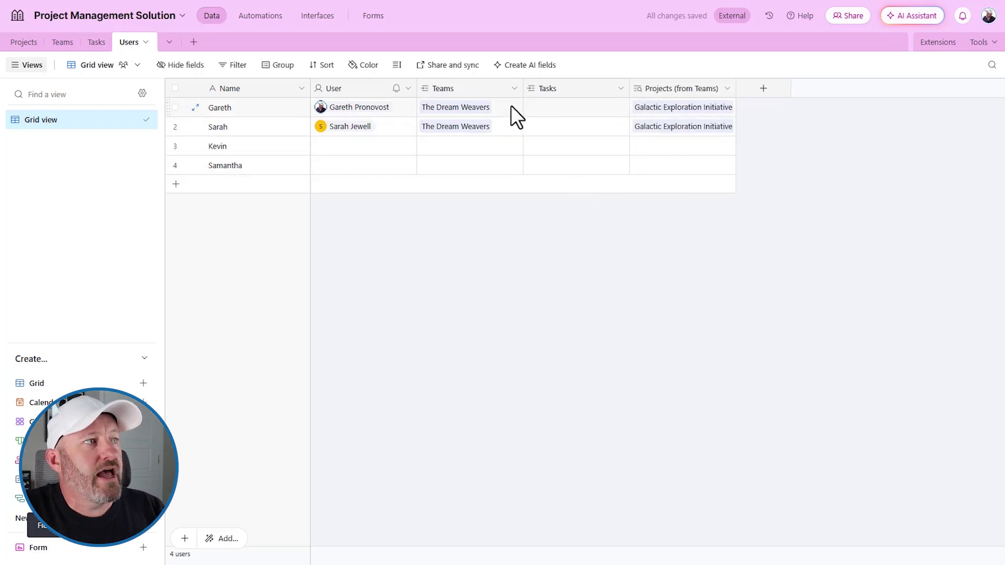
pyautogui.moveTo(736, 89); pyautogui.dragTo(895, 101)
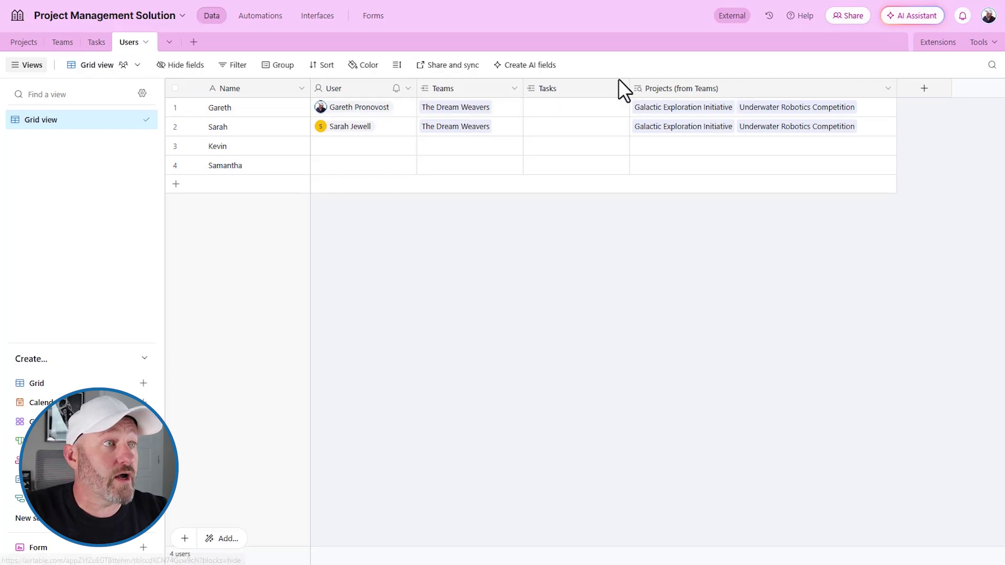
# Step: In the Teams table, check the projects linked to The Dream Weavers and The Marketing Mavericks
pyautogui.click(62, 44)
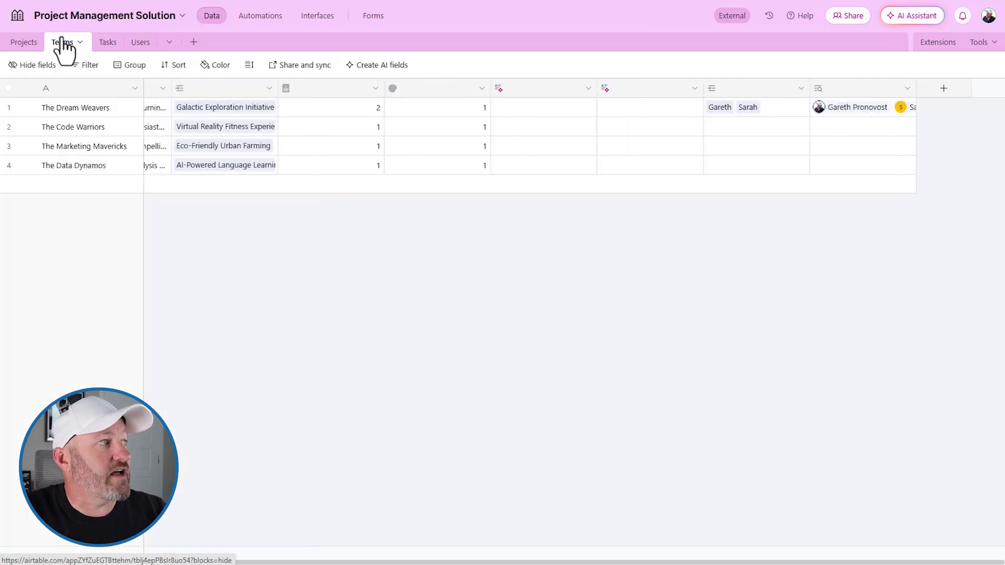
pyautogui.click(366, 110)
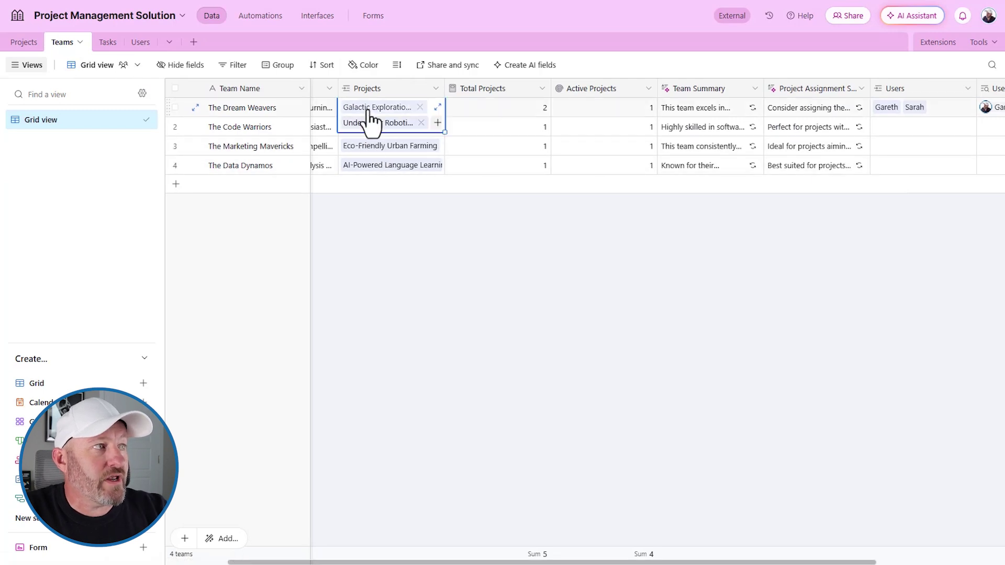
pyautogui.click(370, 146)
pyautogui.click(261, 109)
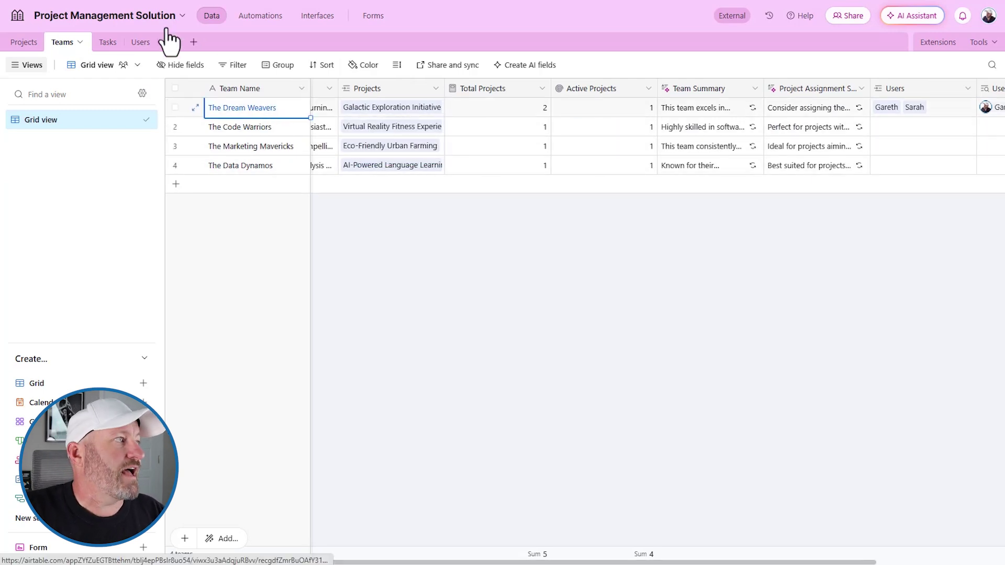
# Step: In the Users table, link the third user record to The Code Warriors team
pyautogui.click(141, 43)
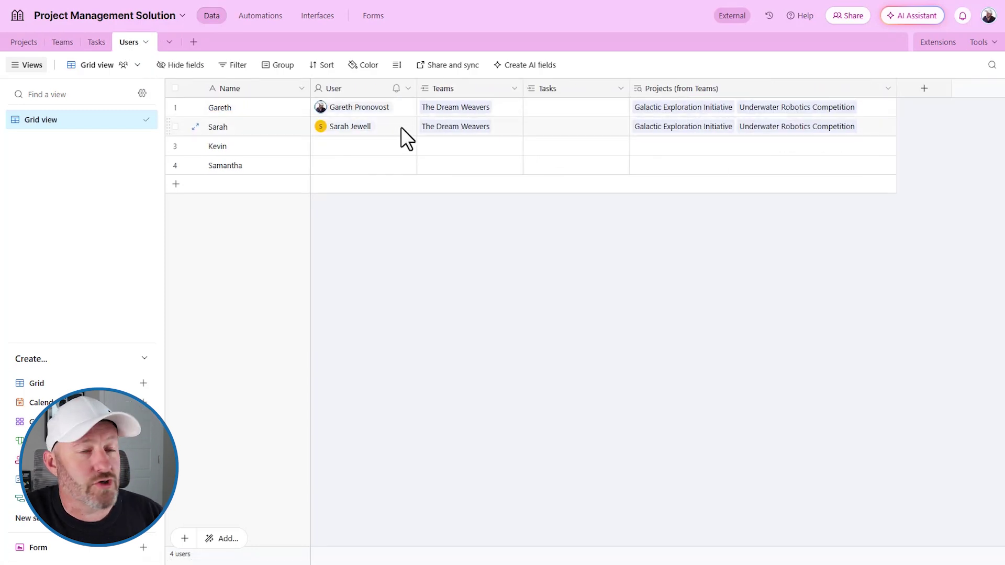
pyautogui.click(425, 146)
pyautogui.click(427, 145)
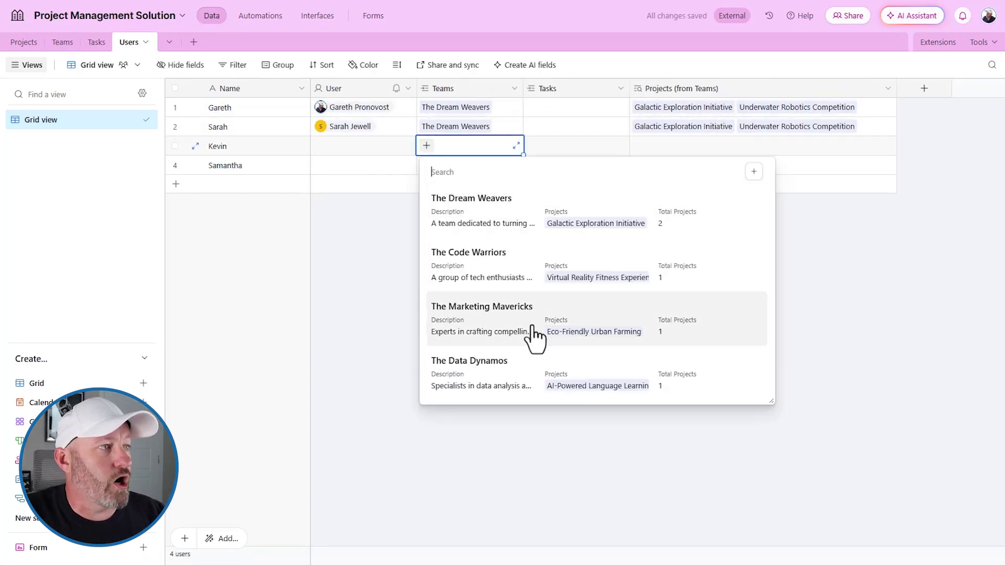
pyautogui.click(476, 270)
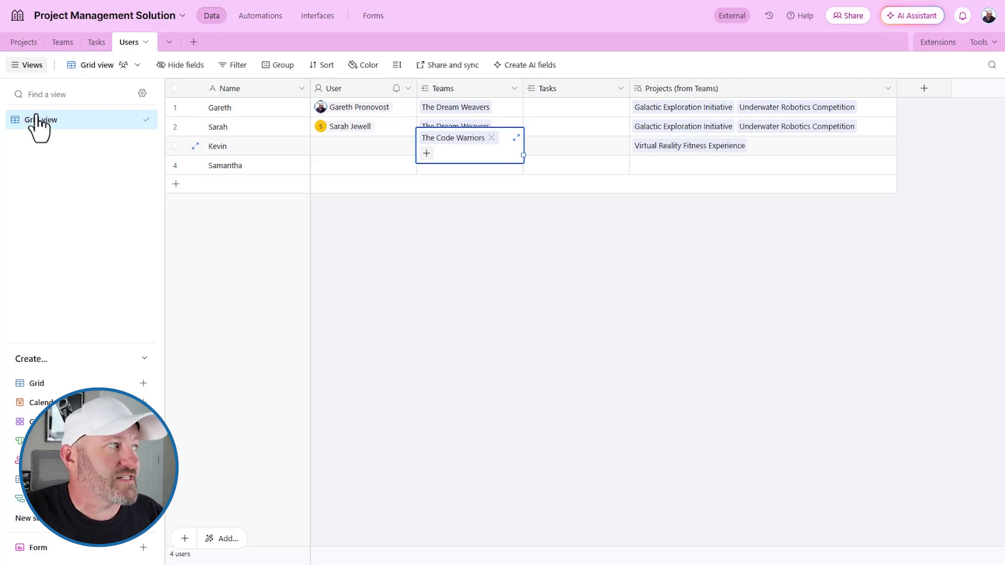
# Step: In the Tasks table, turn on conditional filtering of record selection for the Users link, with a condition on Projects (from Teams)
pyautogui.click(99, 43)
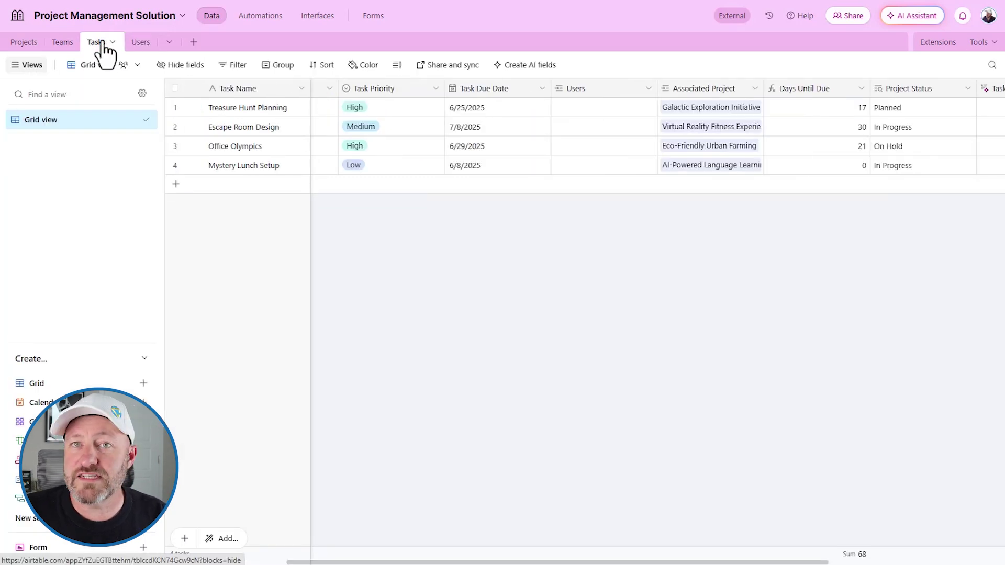
pyautogui.doubleClick(594, 89)
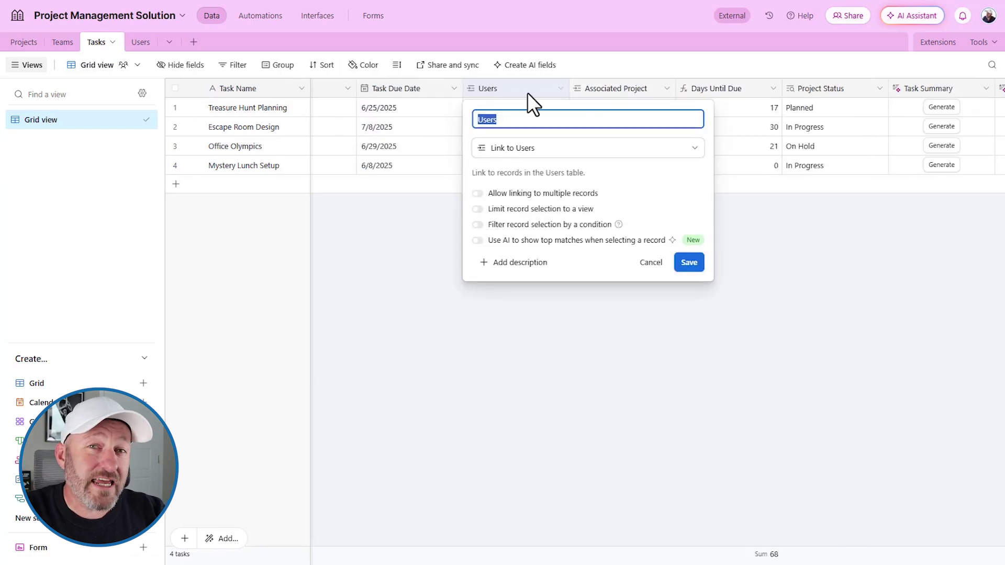
pyautogui.click(545, 226)
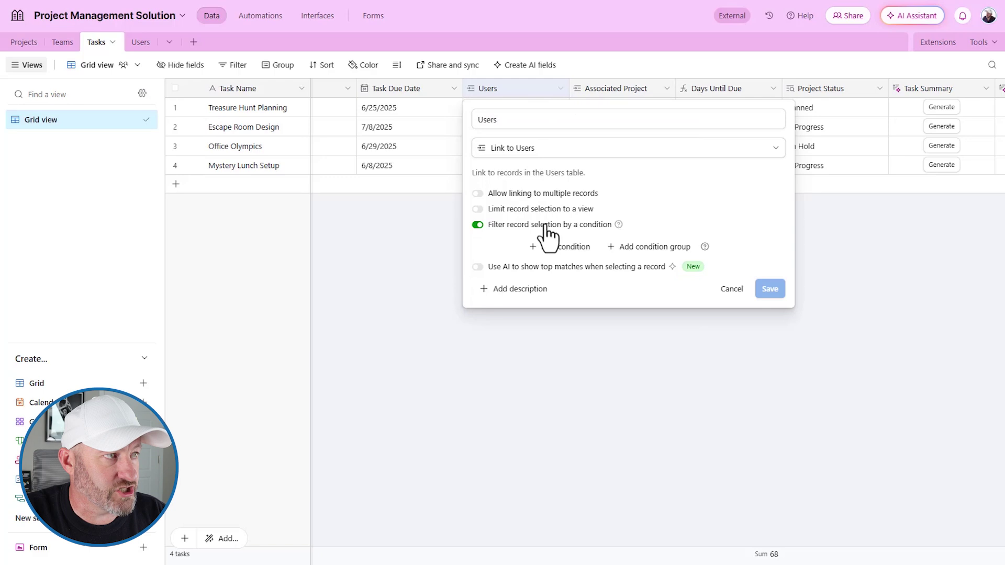
pyautogui.click(556, 247)
pyautogui.click(557, 246)
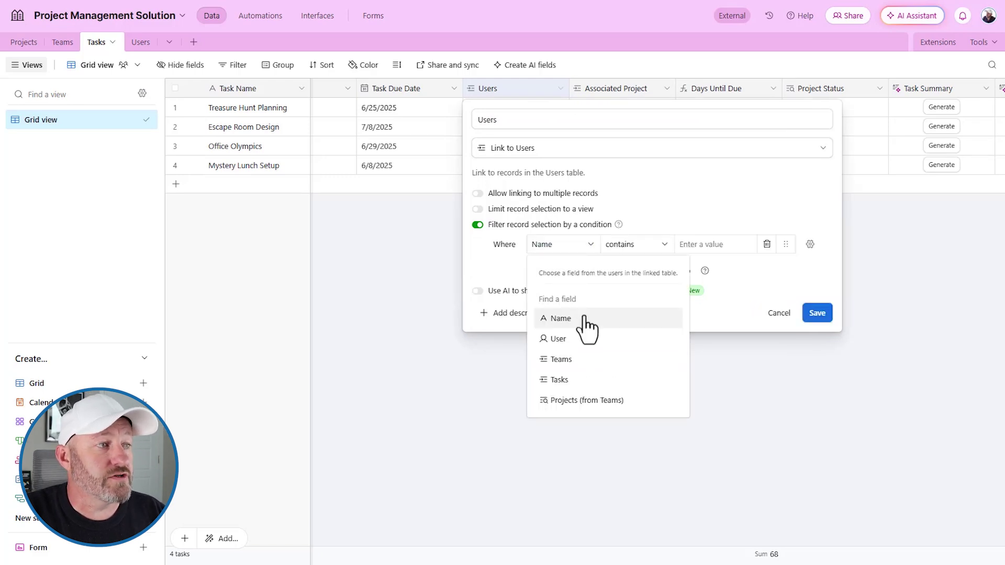
pyautogui.click(569, 401)
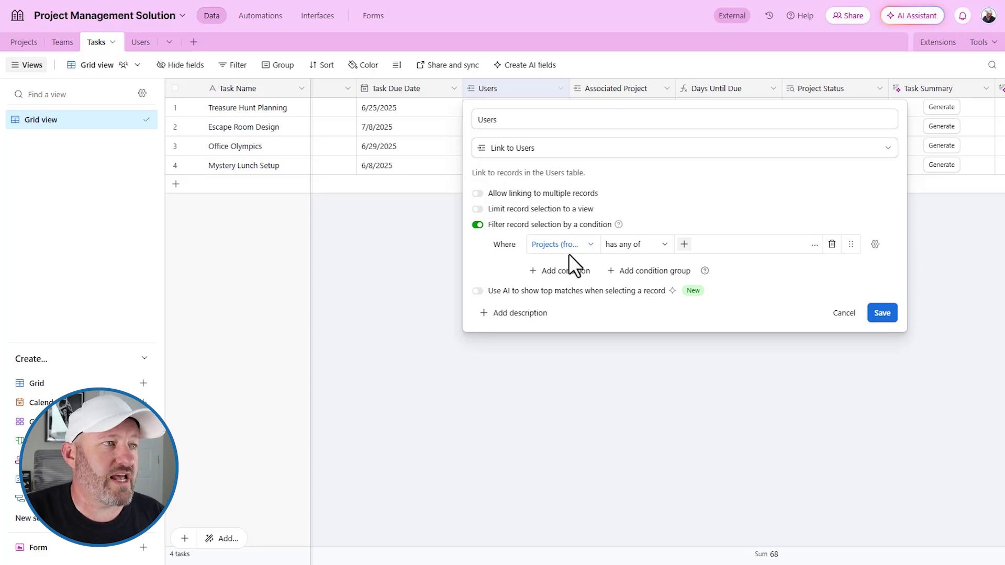
# Step: Make the filter condition dynamic so Projects (from Teams) has any of Associated Project, and save and confirm the field change
pyautogui.click(875, 244)
pyautogui.click(887, 319)
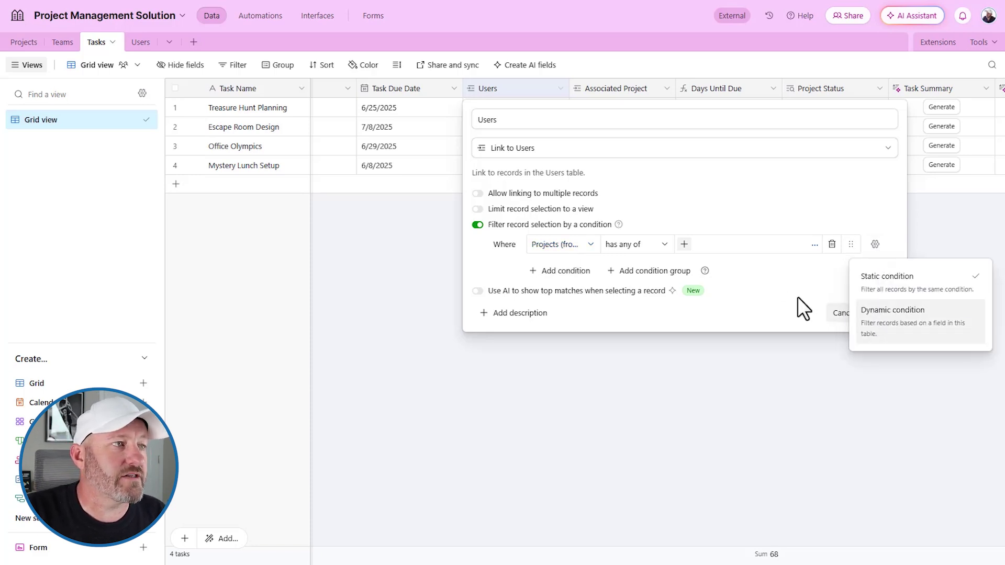
pyautogui.click(753, 250)
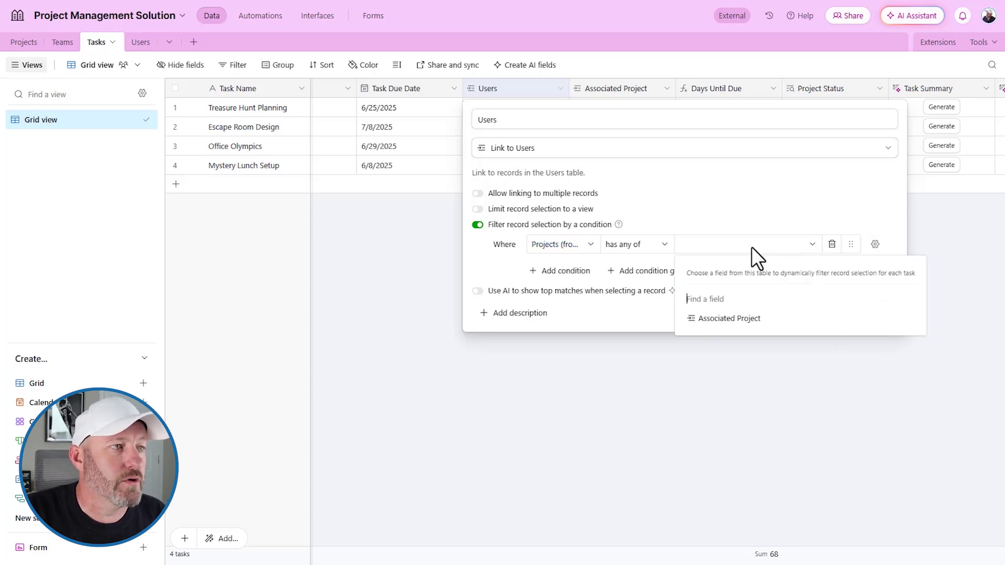
pyautogui.click(752, 321)
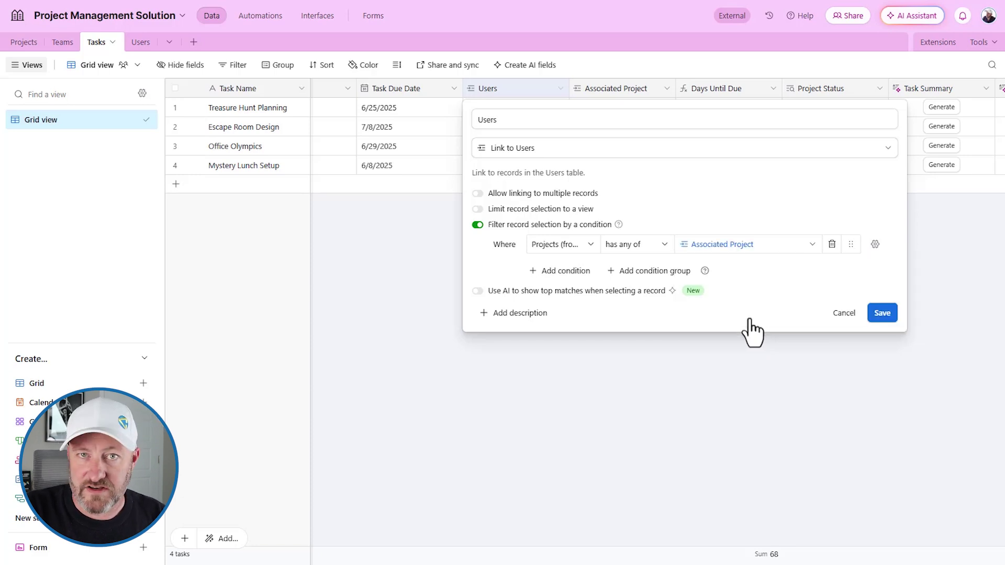
pyautogui.click(881, 316)
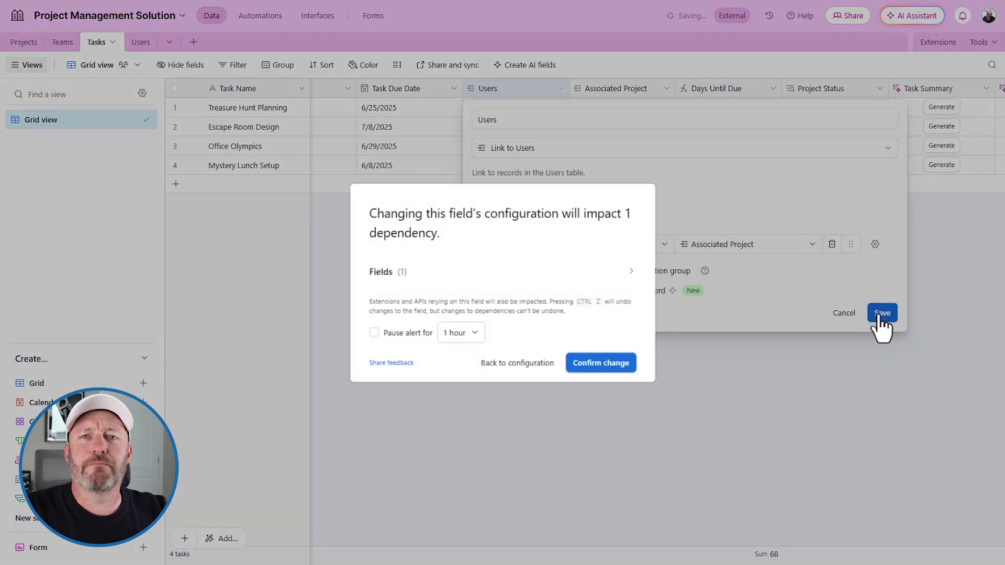
pyautogui.click(602, 363)
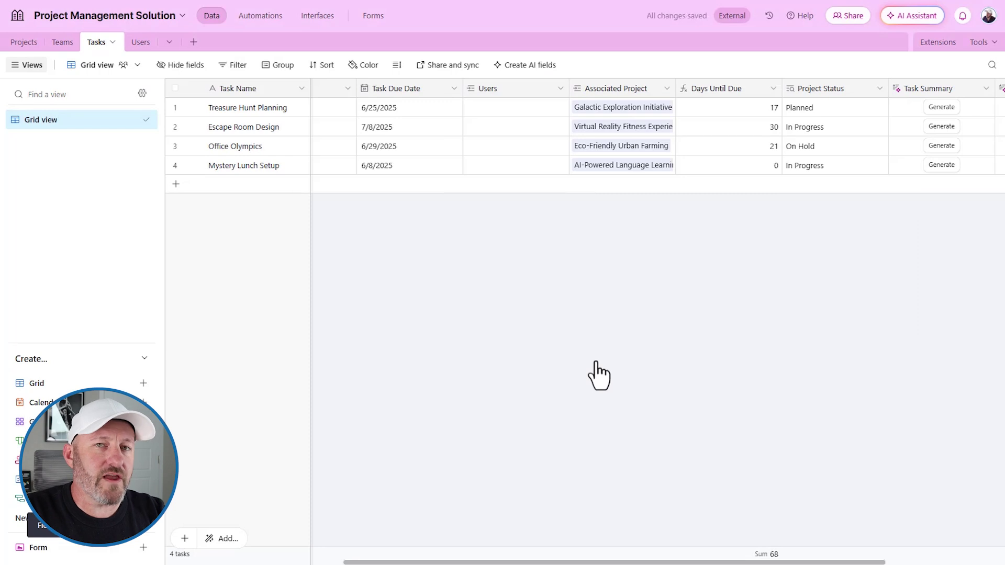
# Step: Assign the first user offered to the Treasure Hunt Planning task through its Users link
pyautogui.click(475, 113)
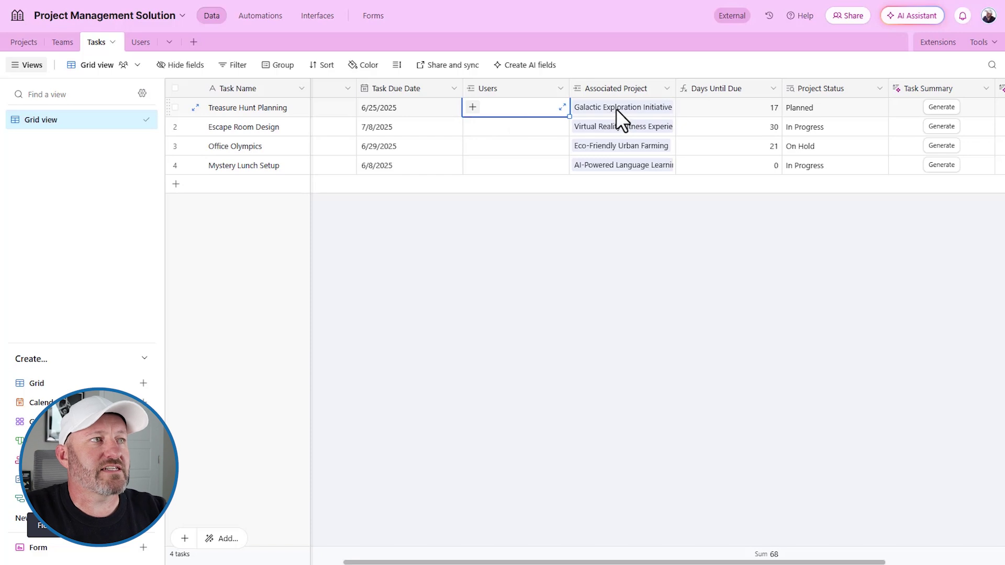
pyautogui.hscroll(1, 617, 115)
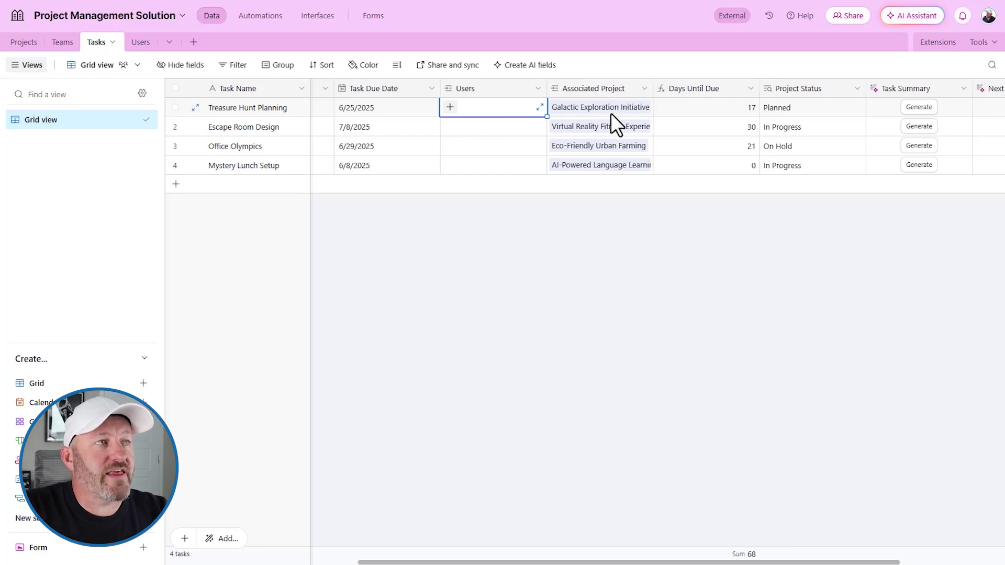
pyautogui.click(450, 107)
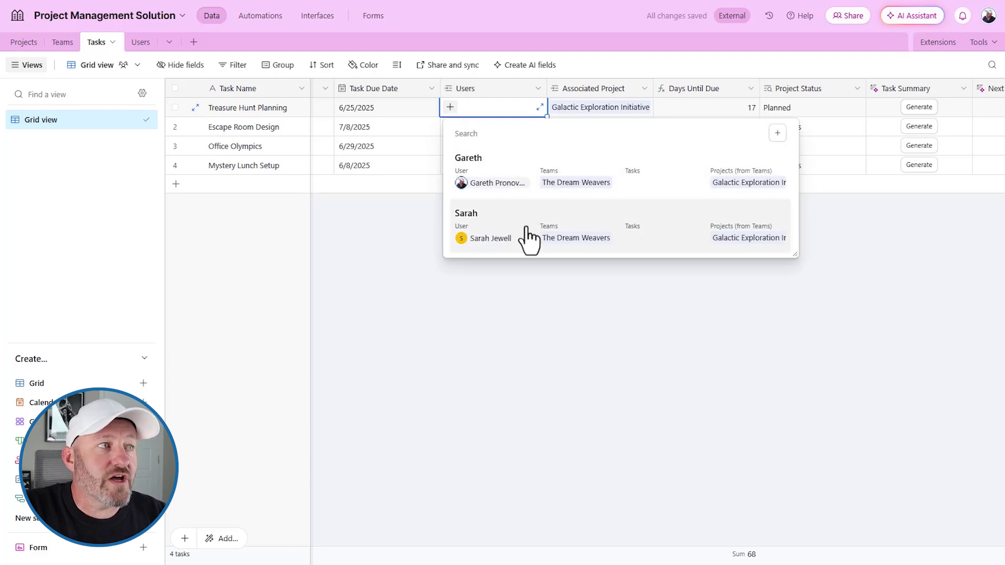
pyautogui.click(559, 202)
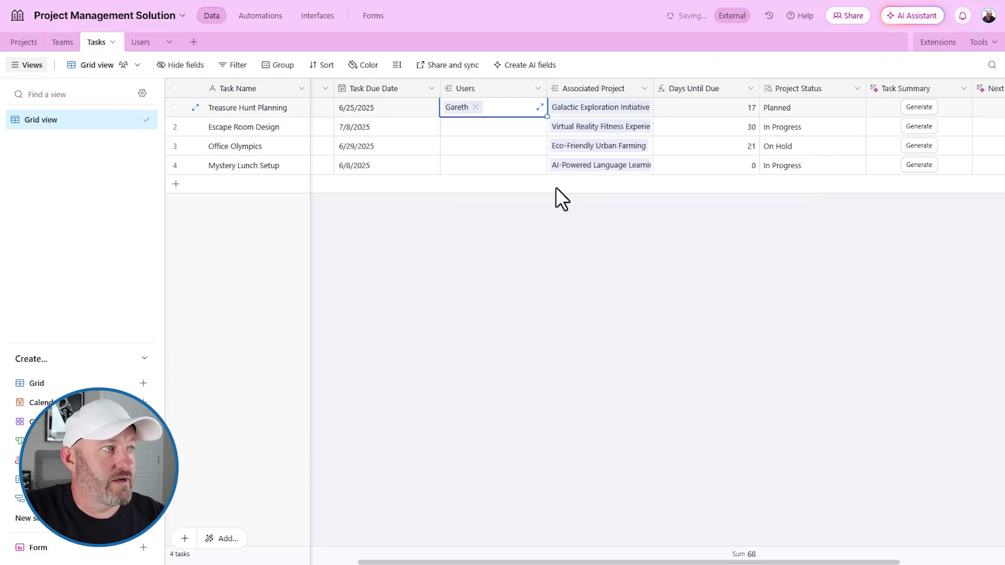
# Step: Assign the Code Warriors team member to the Escape Room Design task through its Users link
pyautogui.click(447, 131)
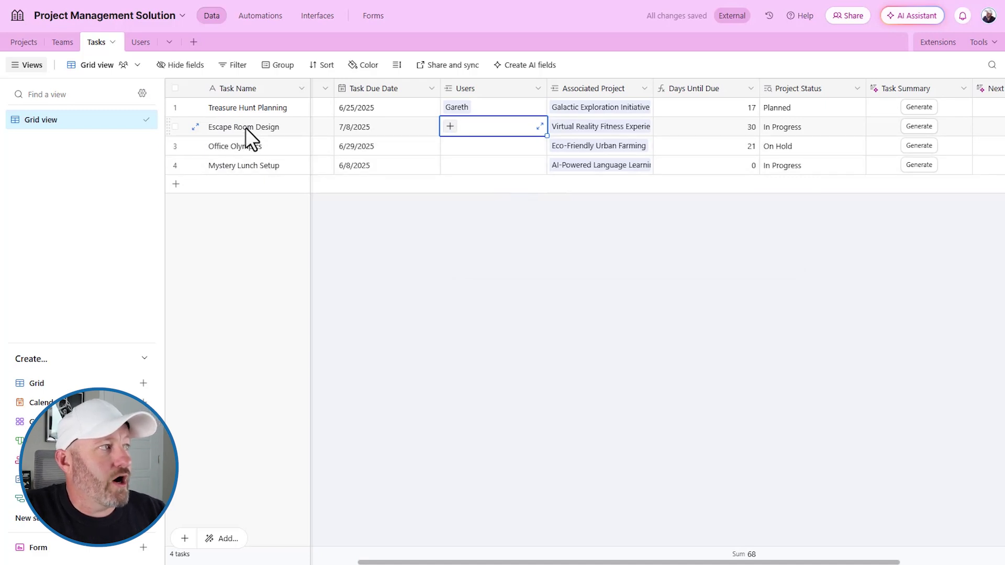
pyautogui.click(450, 126)
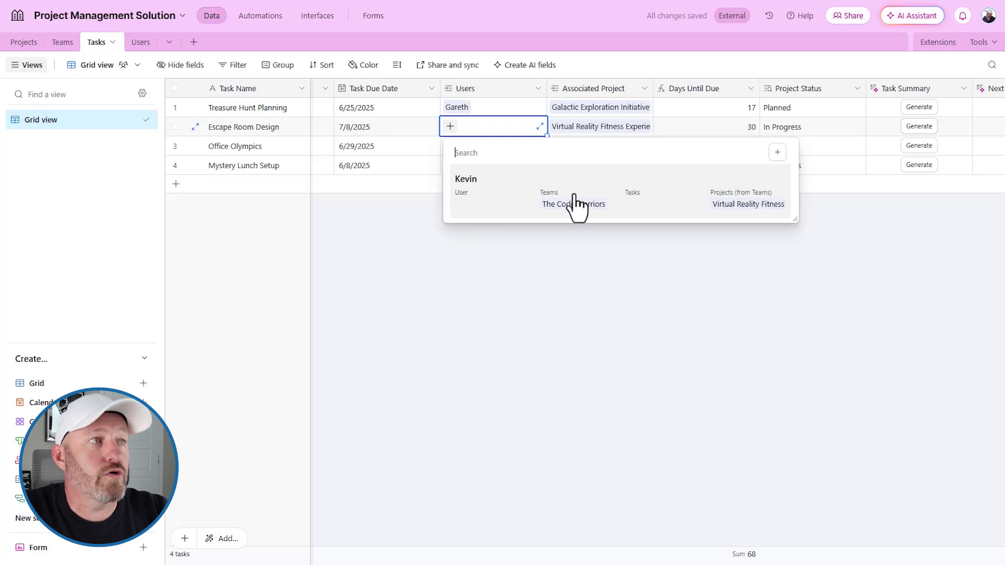
pyautogui.press('Escape')
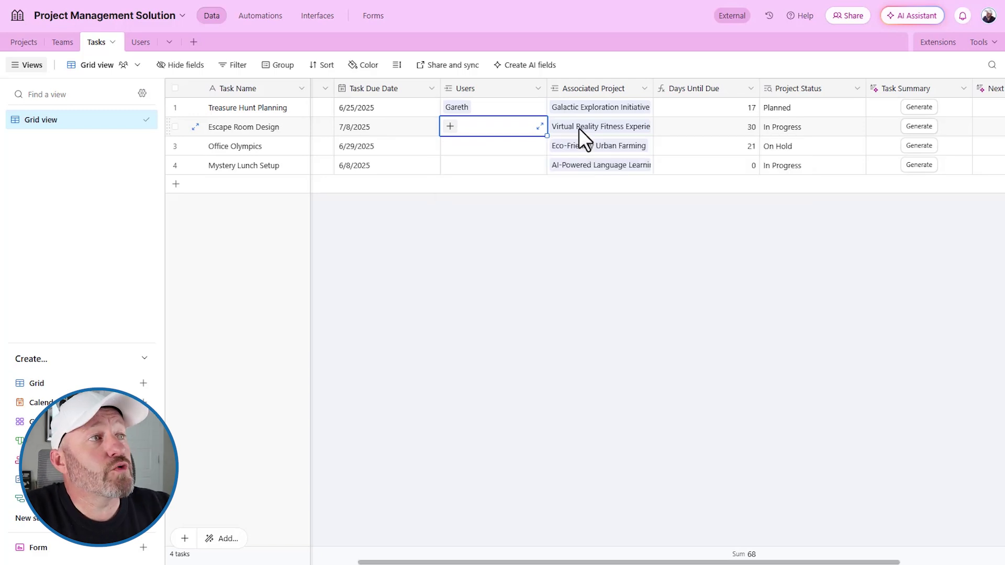
pyautogui.click(452, 127)
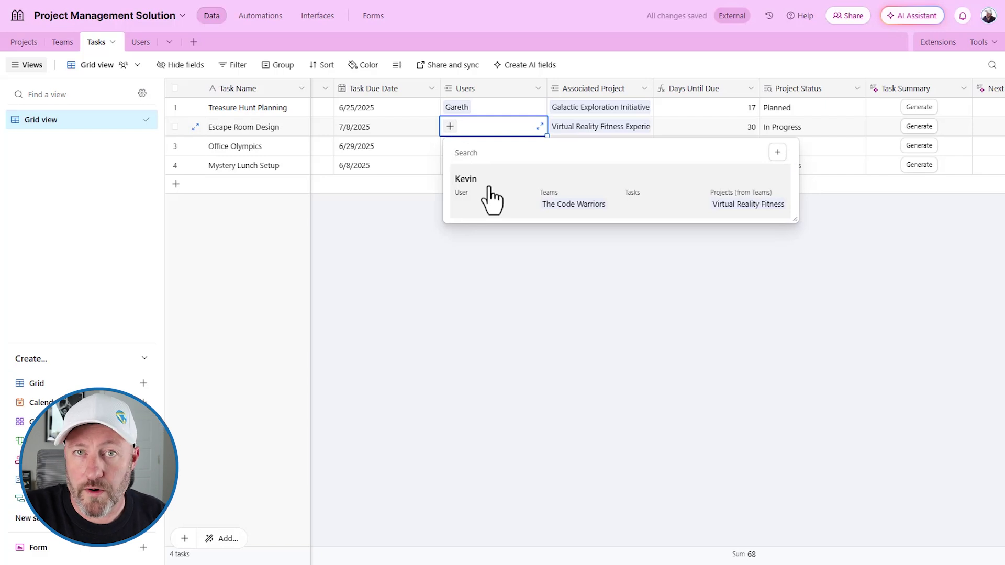
pyautogui.click(490, 199)
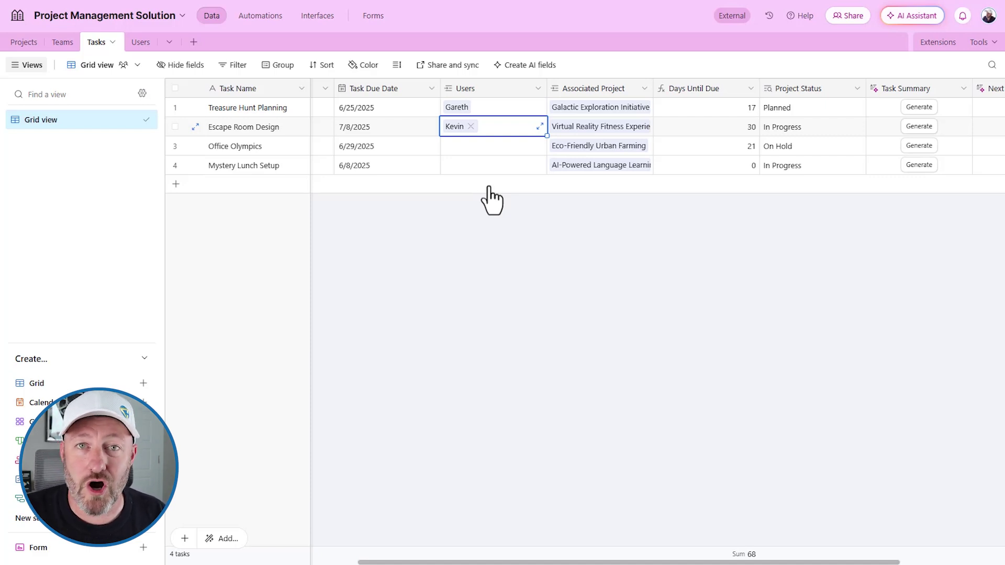
# Step: Look through the Project Timeline and Teams interface pages, publish both the Projects and Teams interfaces, and dismiss the sharing offer
pyautogui.click(319, 22)
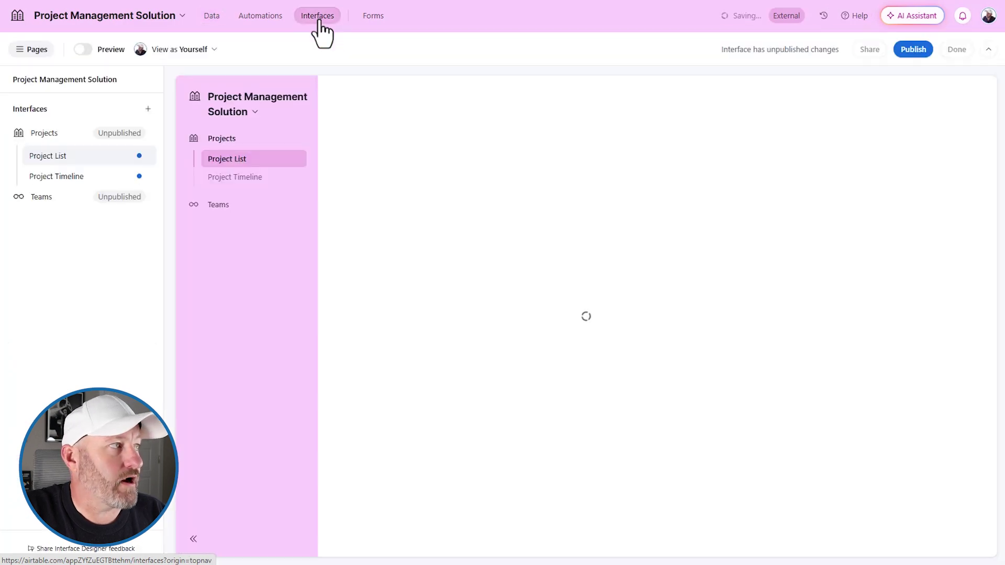
pyautogui.click(240, 178)
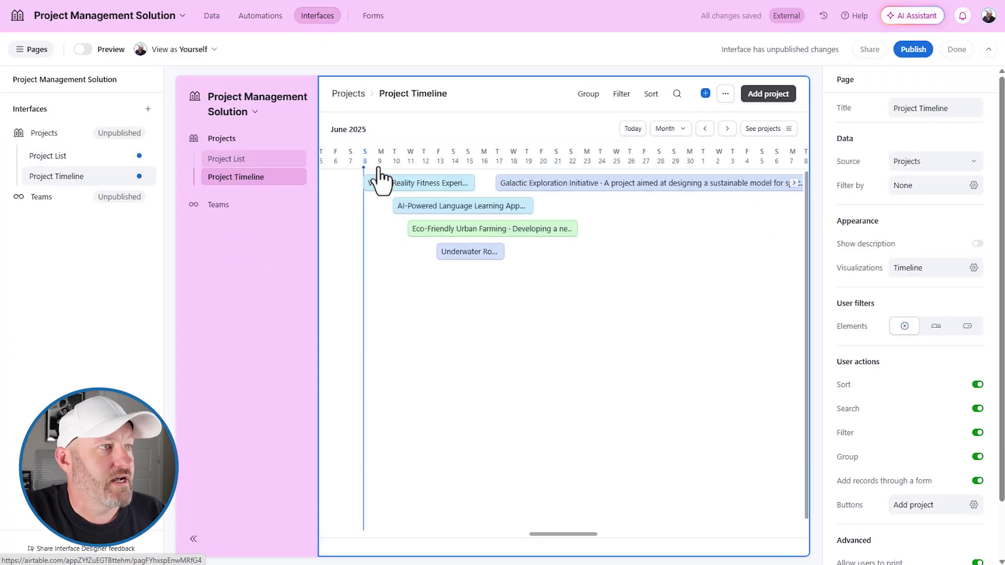
pyautogui.click(218, 206)
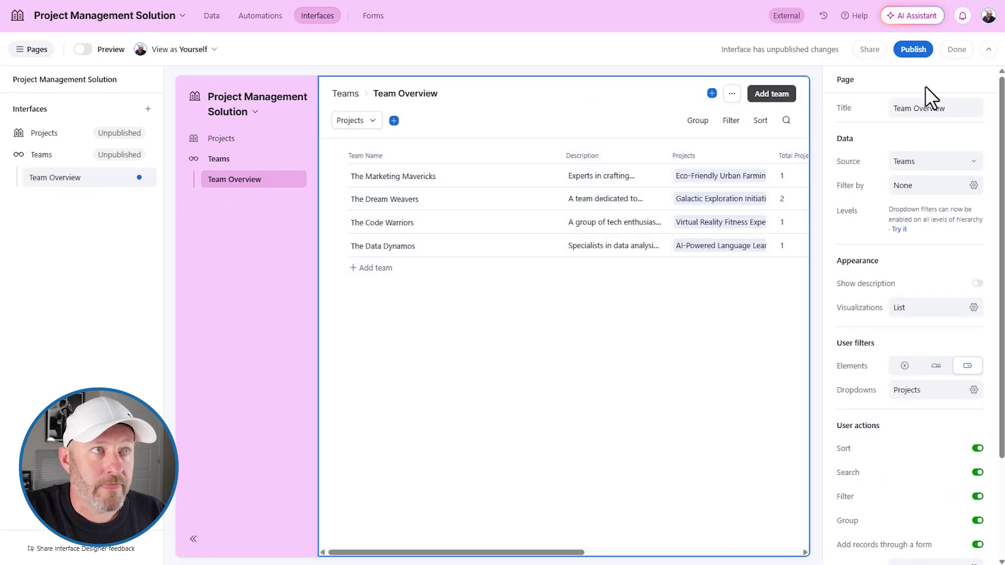
pyautogui.click(911, 50)
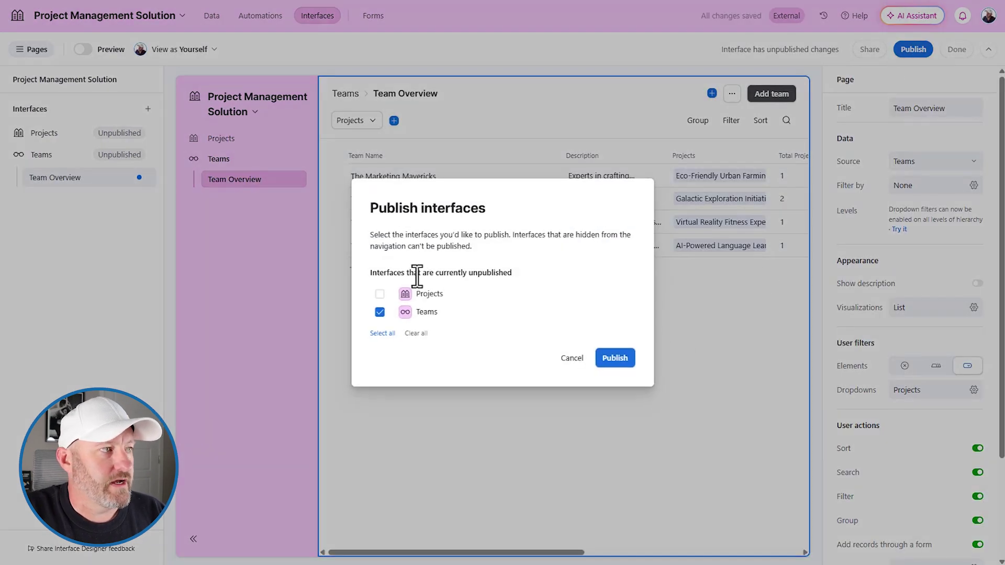
pyautogui.click(380, 294)
pyautogui.click(616, 356)
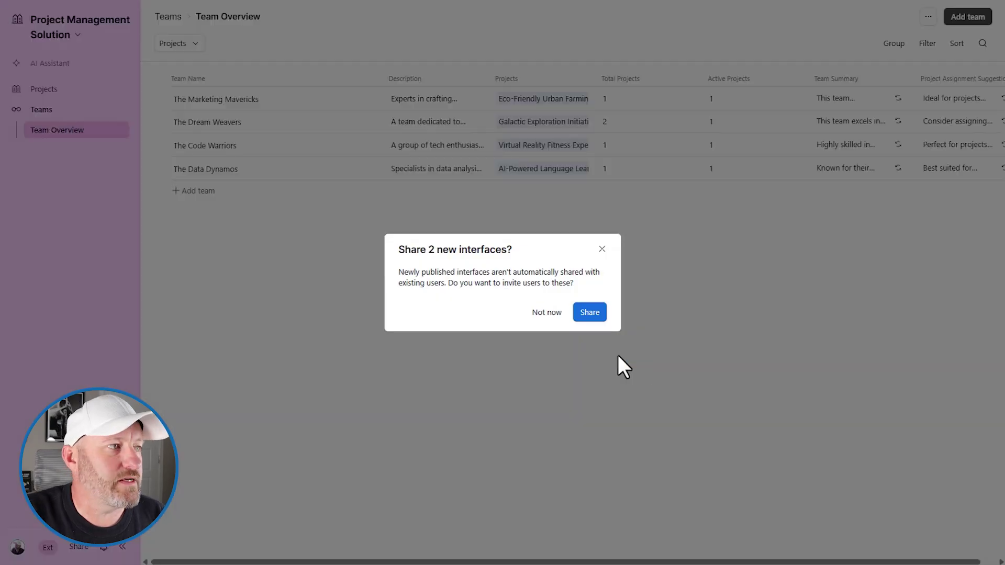
pyautogui.click(602, 248)
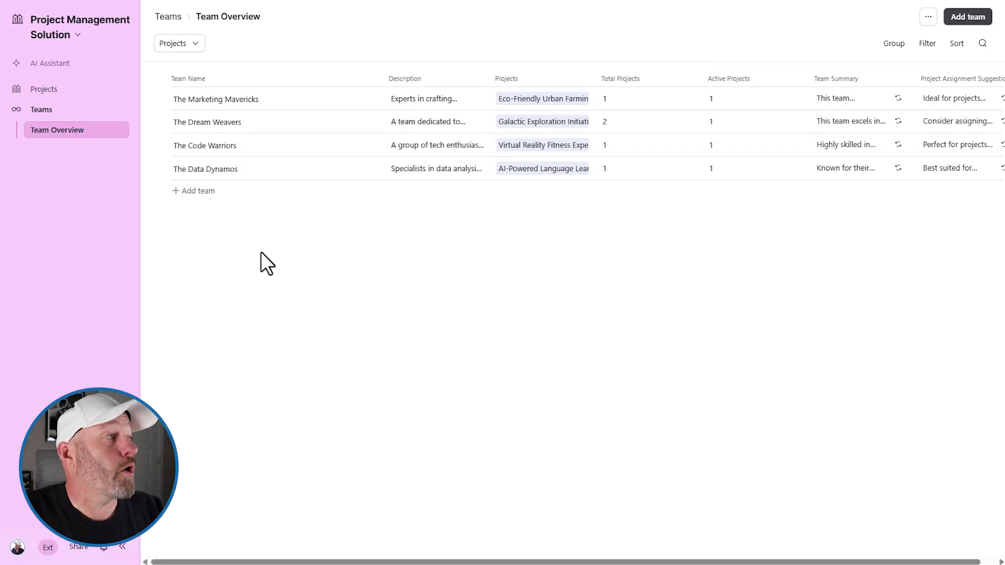
# Step: Return to the base data and add a lookup of the User field through the Users link in the Tasks table
pyautogui.click(58, 34)
pyautogui.click(67, 84)
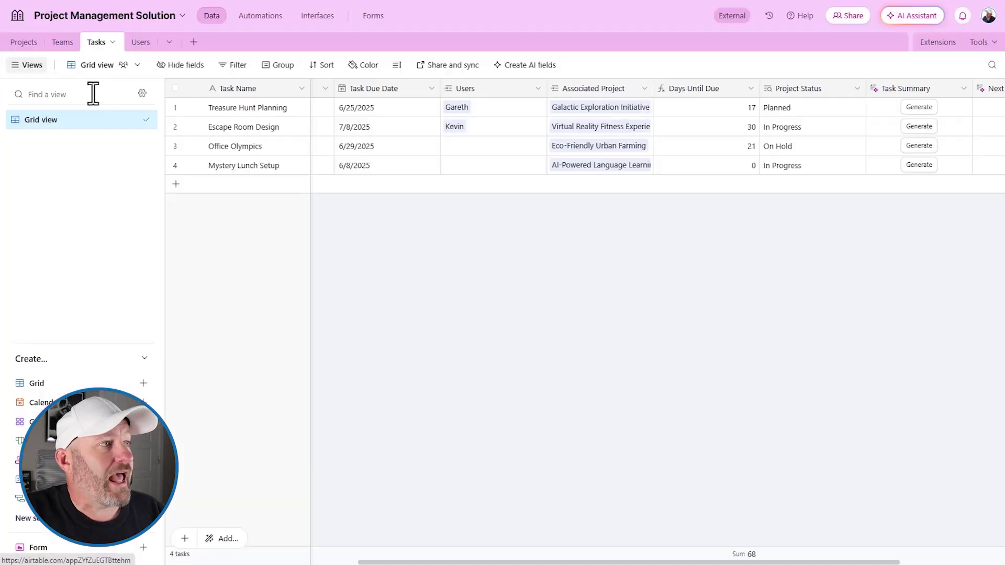
pyautogui.rightClick(473, 91)
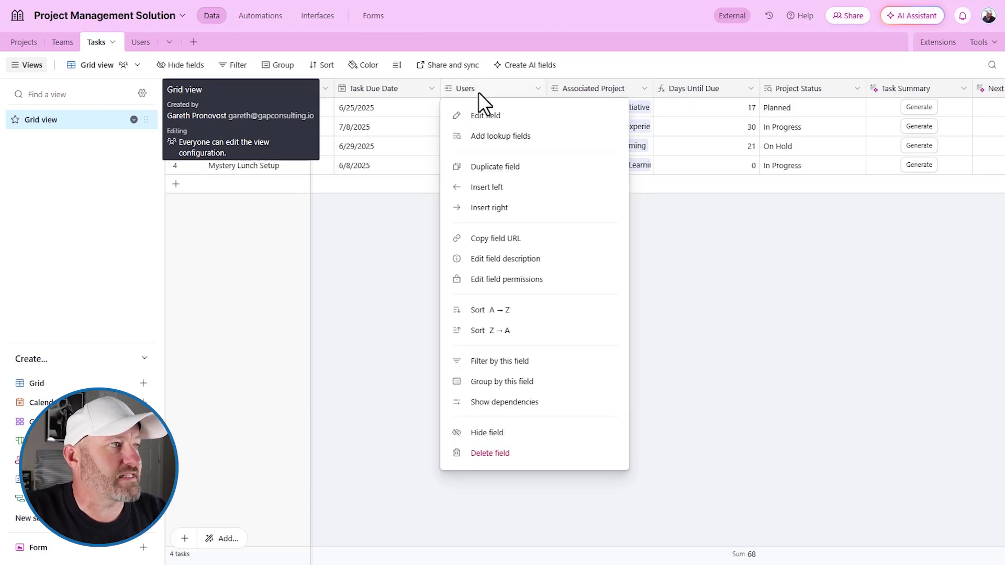
pyautogui.click(495, 137)
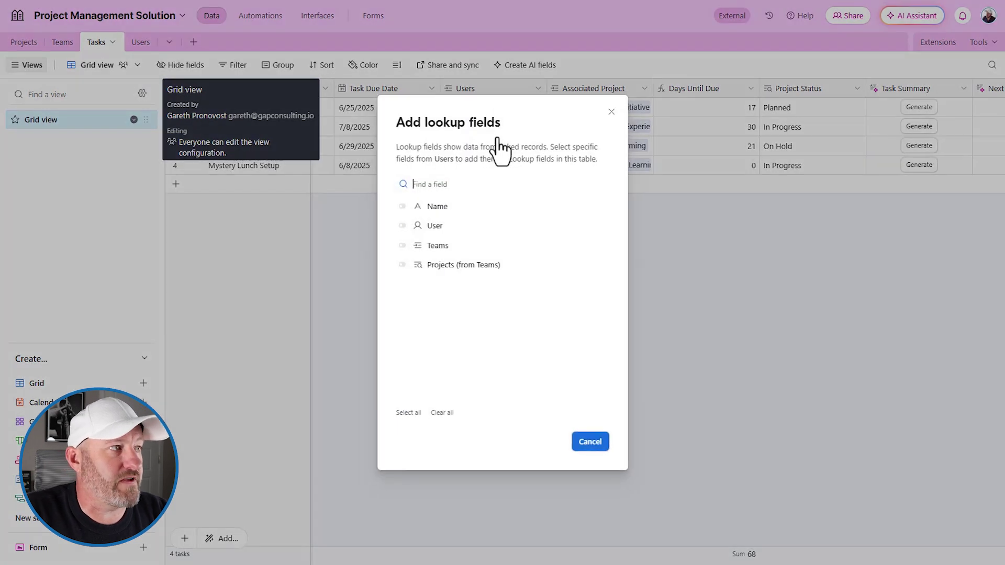
pyautogui.click(439, 226)
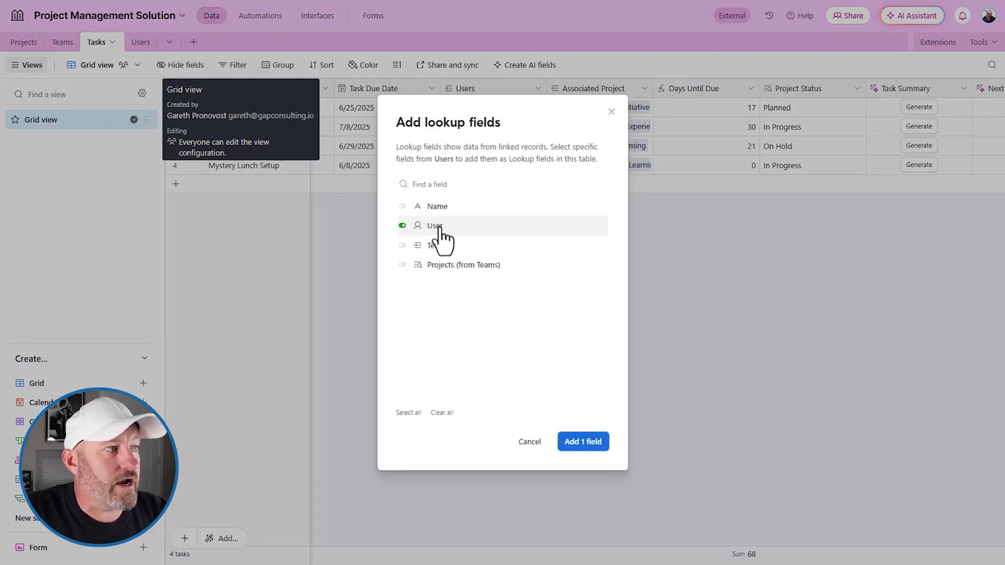
pyautogui.click(592, 442)
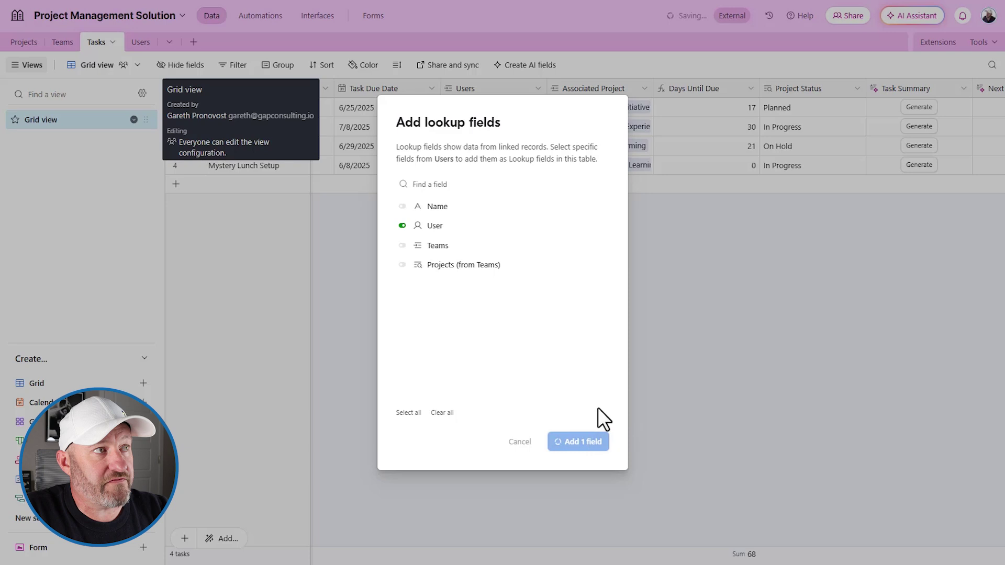
# Step: Check the User (from Users) lookup on the Treasure Hunt Planning task against its linked user
pyautogui.click(604, 108)
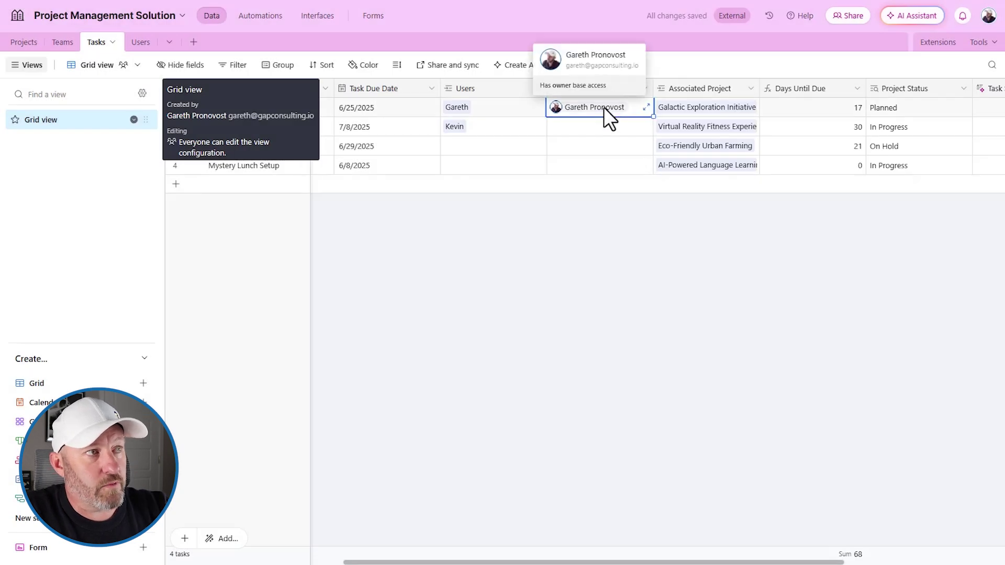
pyautogui.click(456, 148)
pyautogui.click(596, 213)
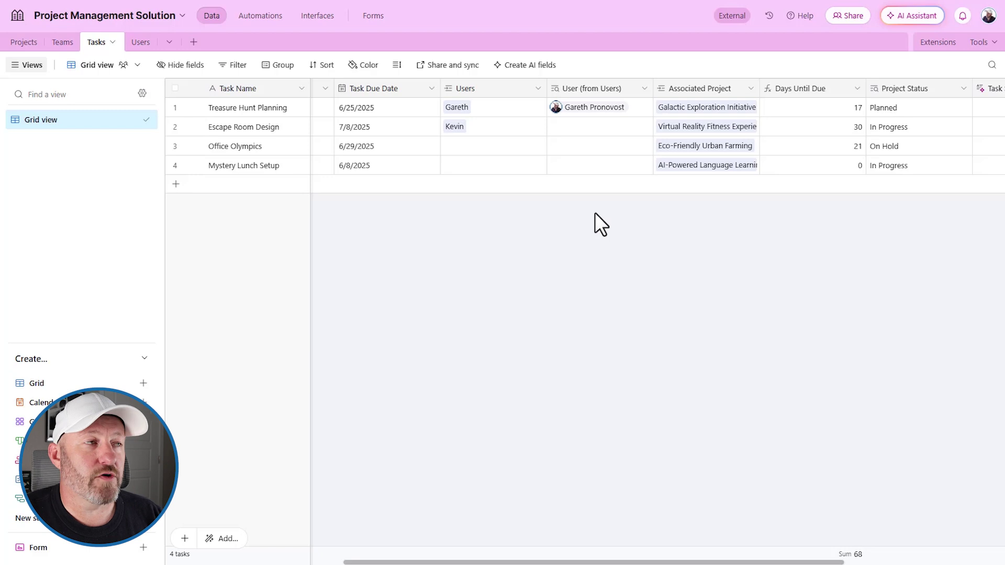
pyautogui.click(269, 111)
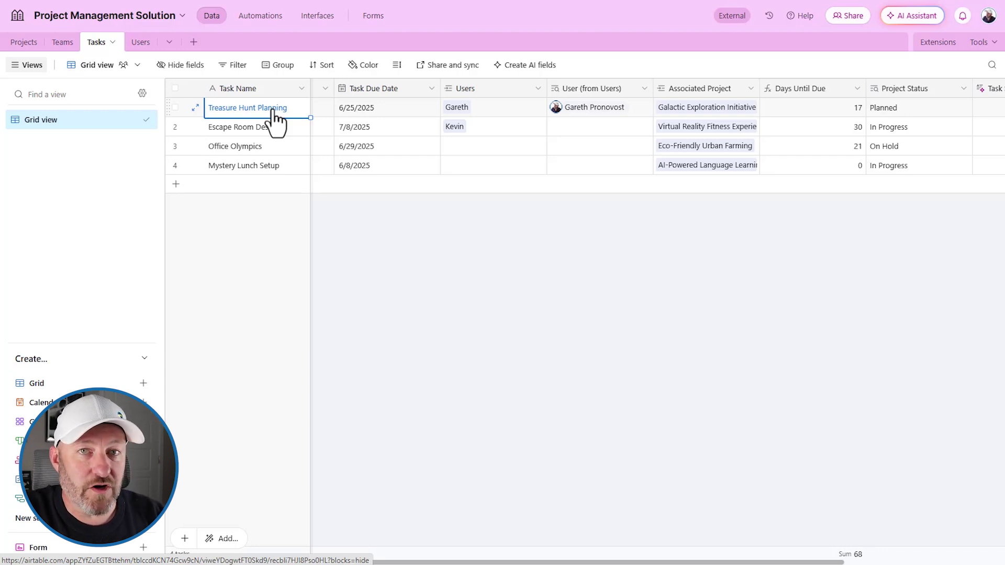
pyautogui.click(589, 112)
pyautogui.moveTo(593, 111)
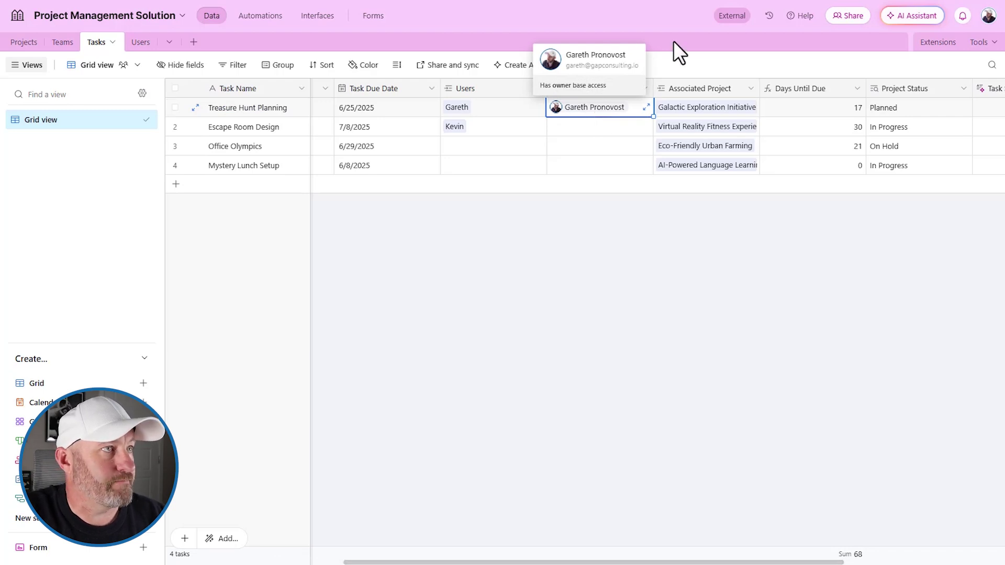
# Step: Edit the interface pages and add a List layout page connected to the Tasks table under the Projects interface
pyautogui.click(312, 15)
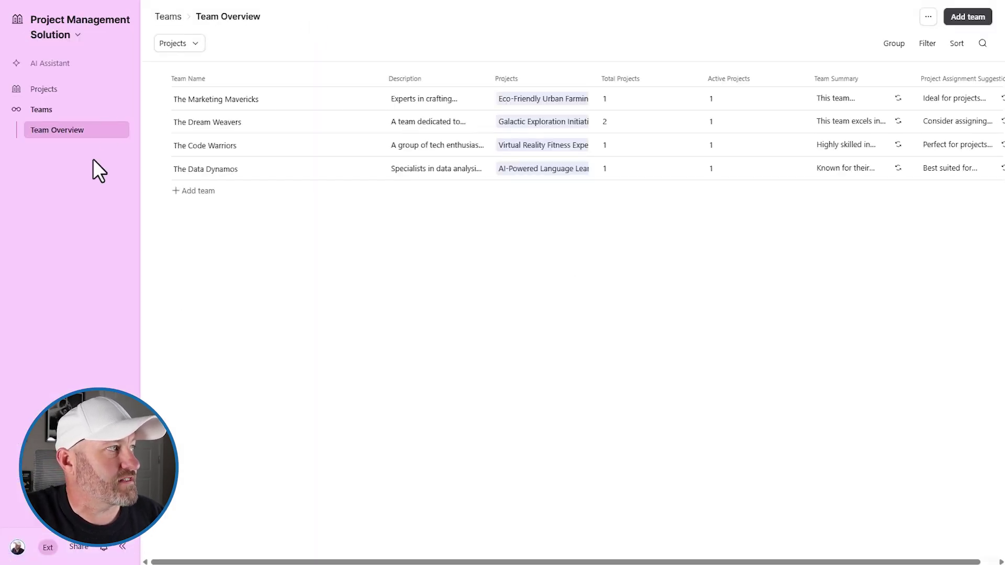
pyautogui.click(70, 32)
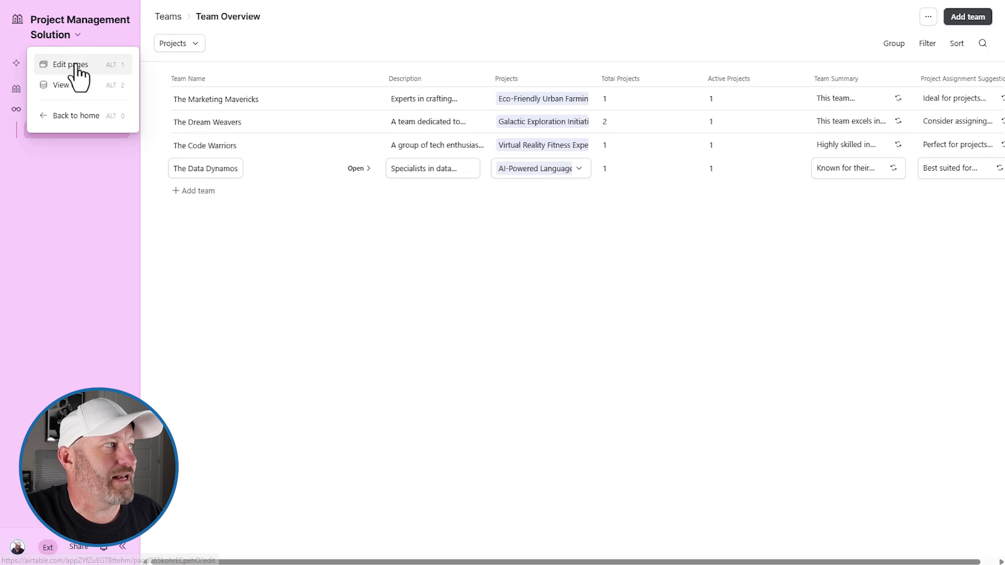
pyautogui.click(76, 65)
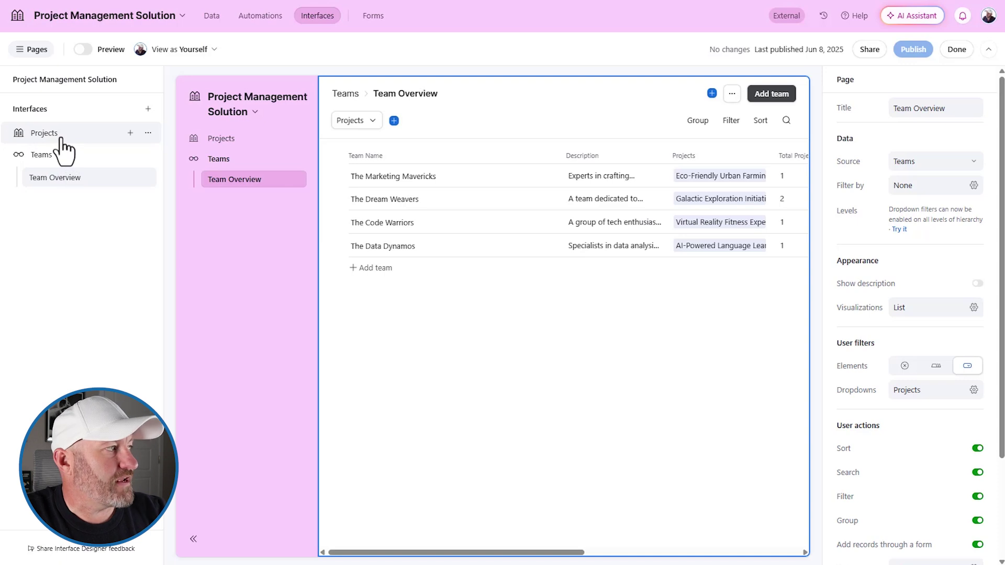
pyautogui.click(61, 137)
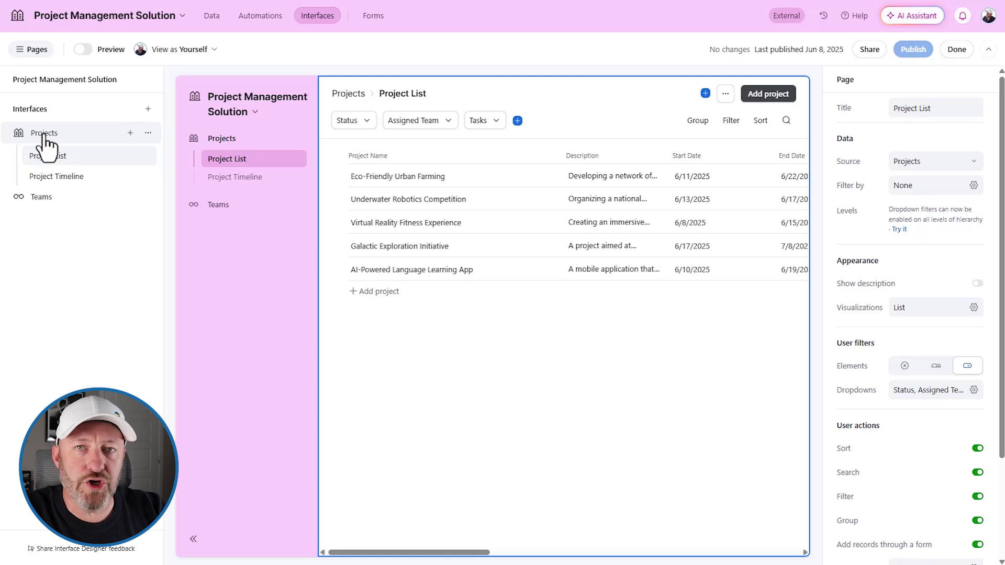
pyautogui.click(130, 133)
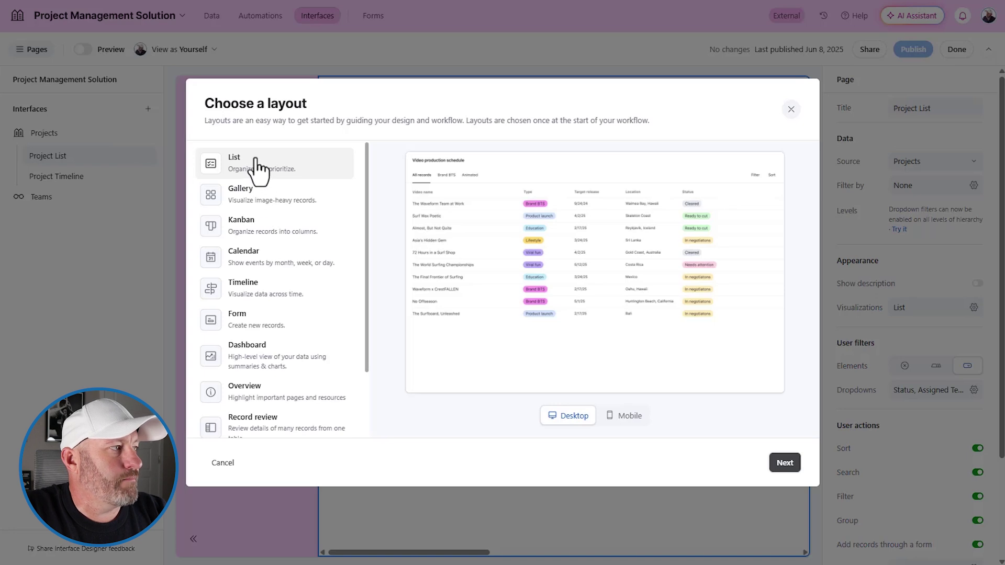
pyautogui.click(777, 466)
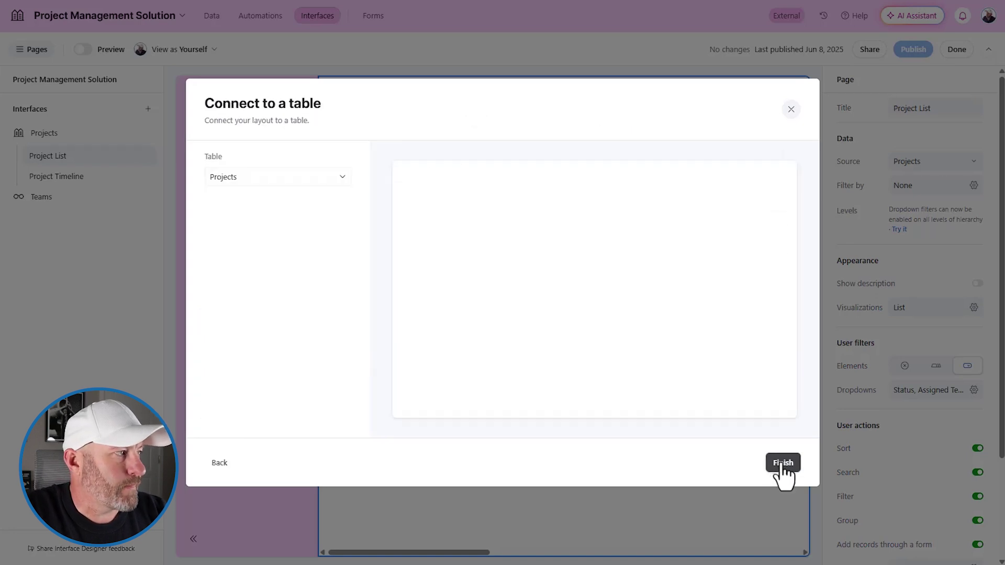
pyautogui.click(268, 191)
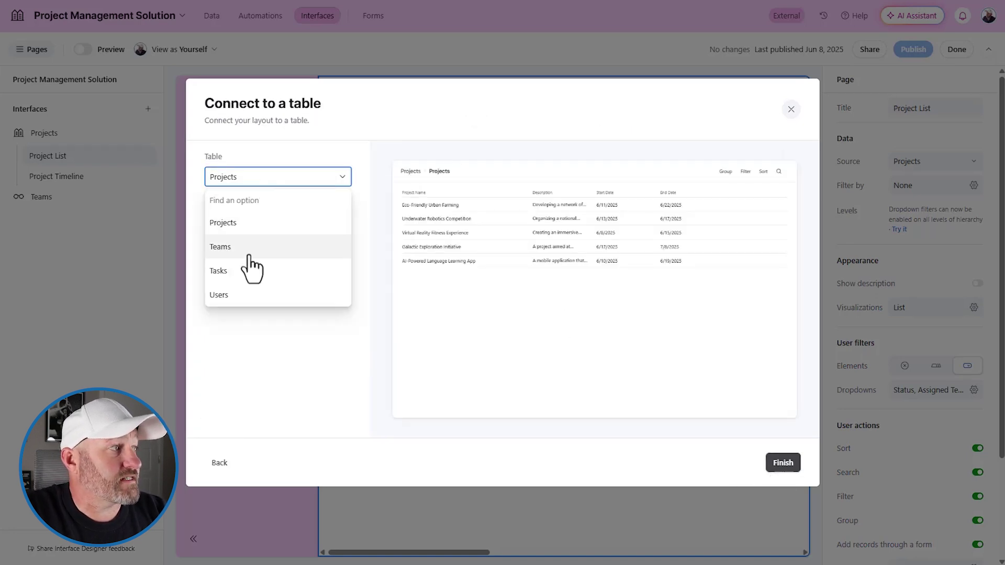
pyautogui.click(247, 278)
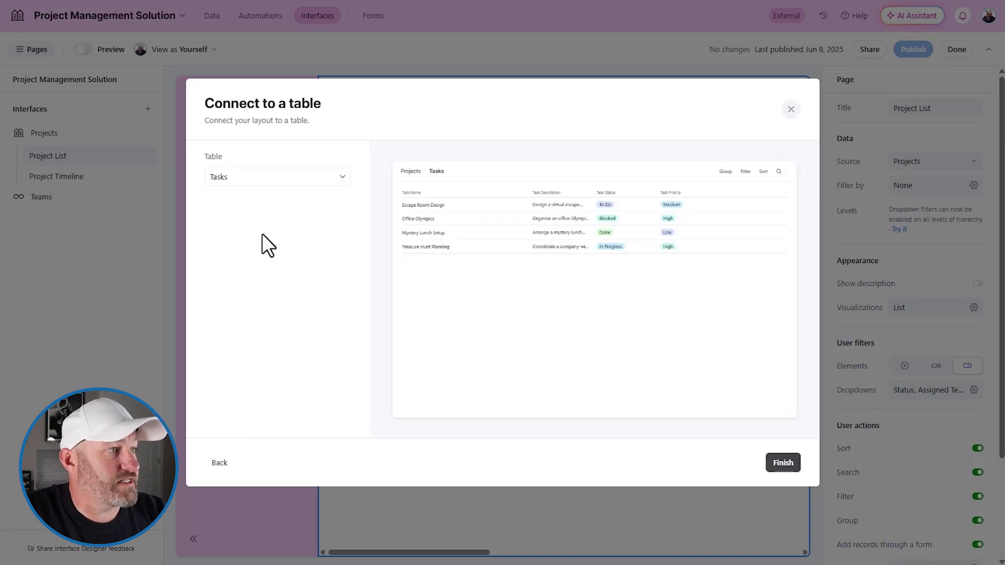
pyautogui.click(781, 467)
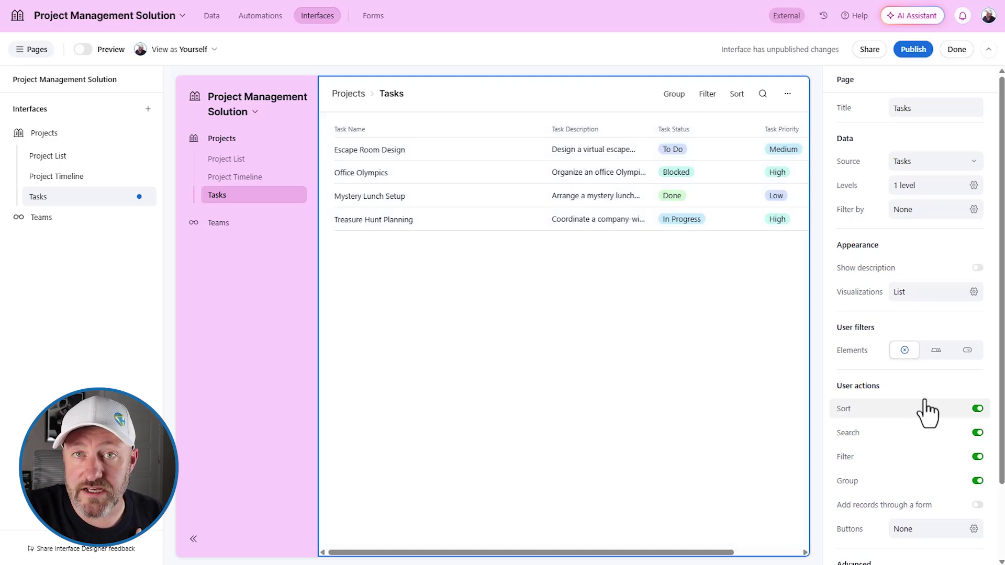
# Step: Enable the Kanban visualization alongside List on the Tasks page
pyautogui.click(909, 294)
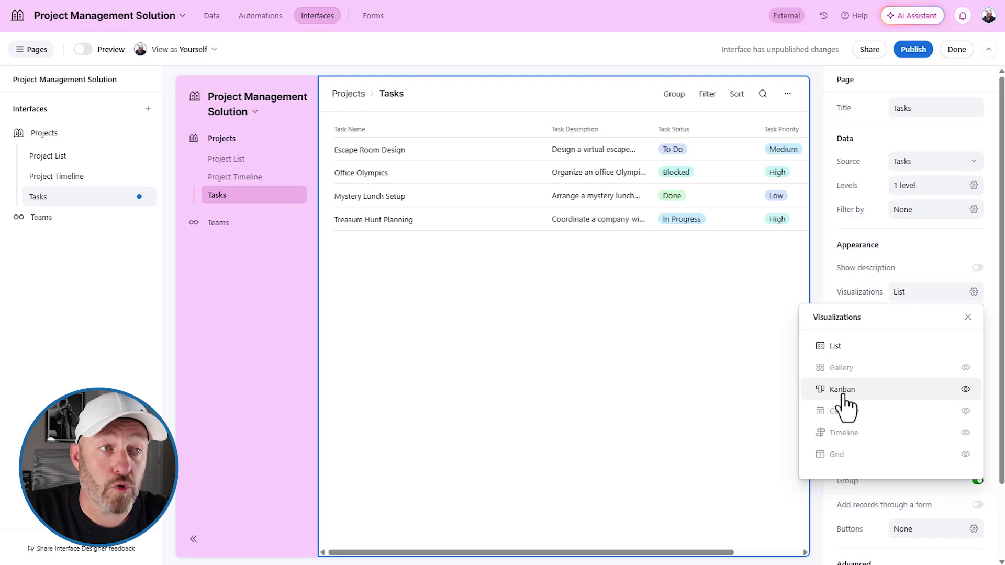
pyautogui.click(965, 389)
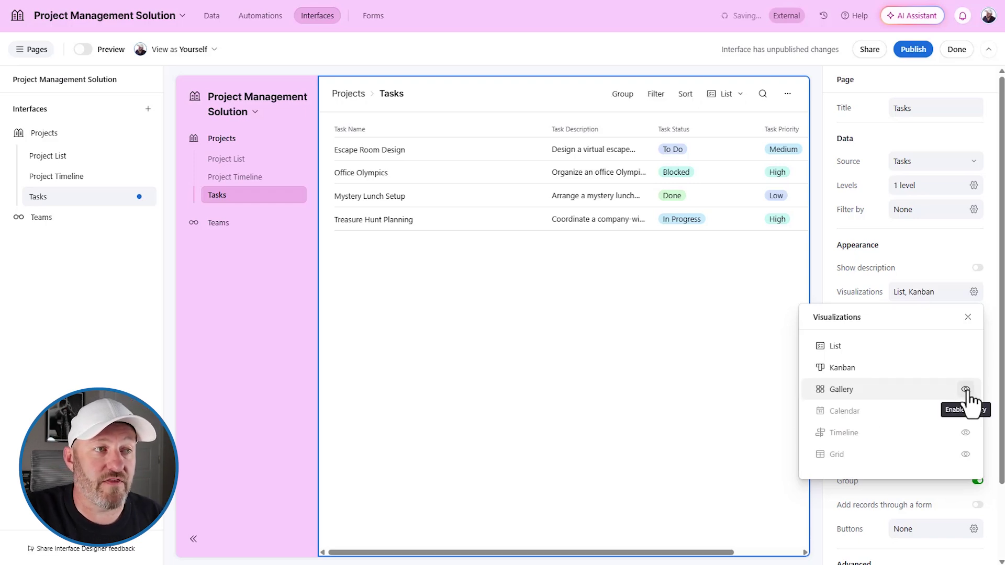
pyautogui.click(967, 317)
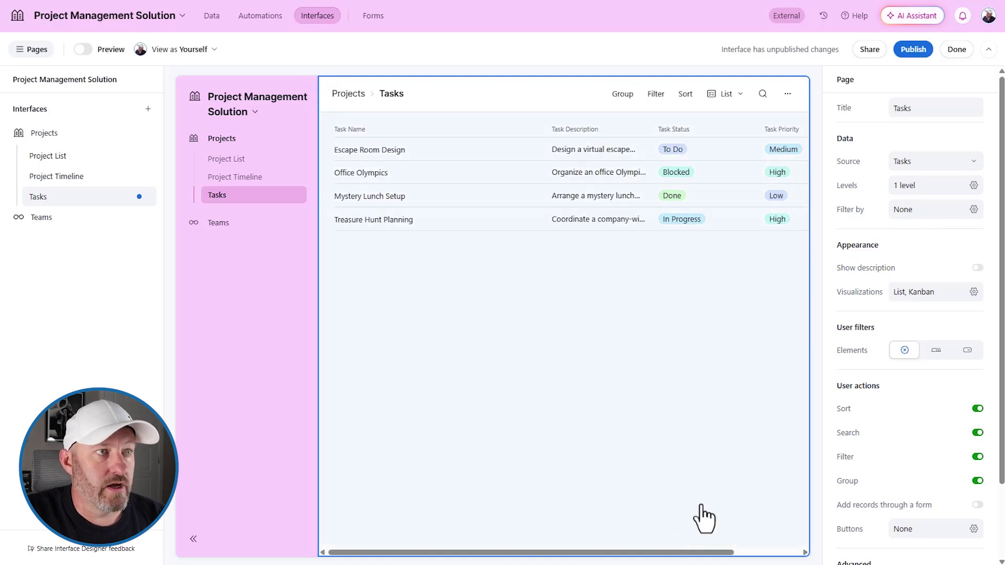
# Step: Try filtering the Tasks page to records where User (from Users) has any of Current user, and clear that value again
pyautogui.click(911, 211)
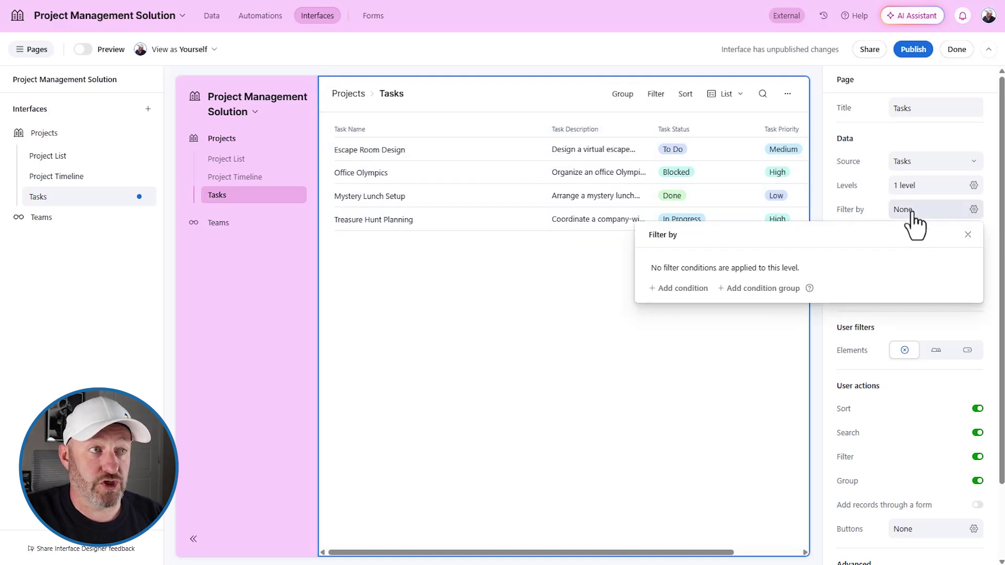
pyautogui.click(672, 293)
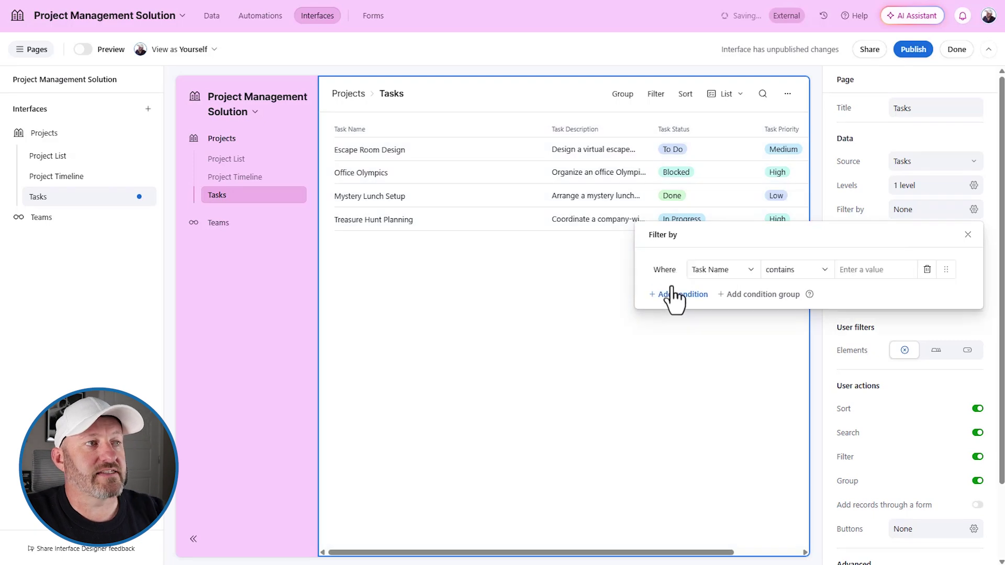
pyautogui.click(709, 270)
pyautogui.write('us')
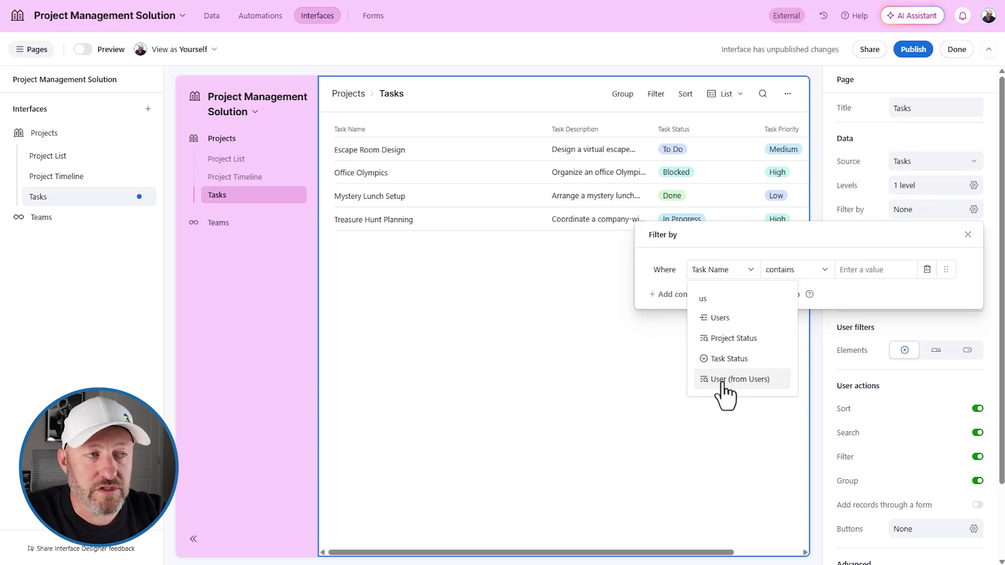
pyautogui.click(722, 381)
pyautogui.click(861, 272)
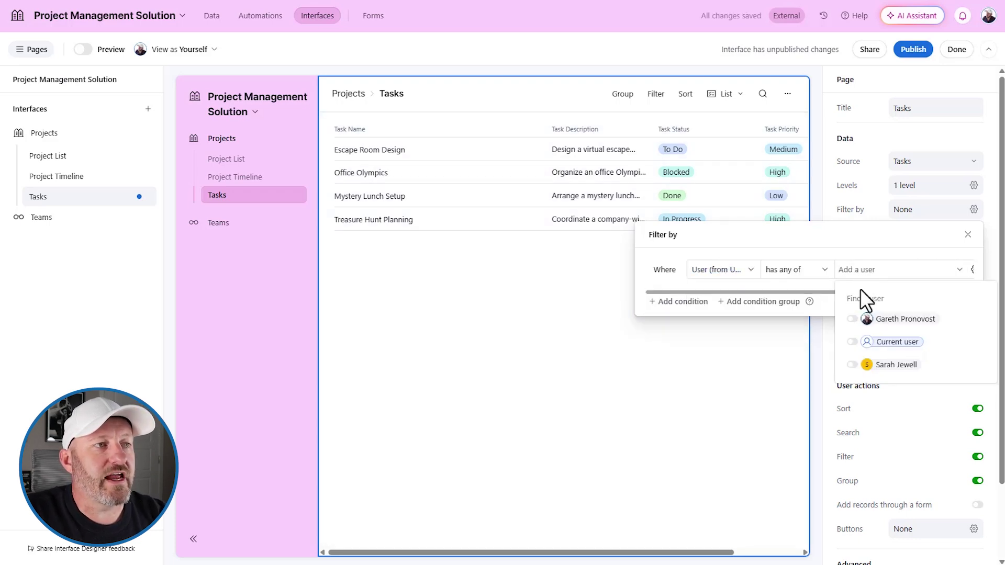
pyautogui.click(870, 346)
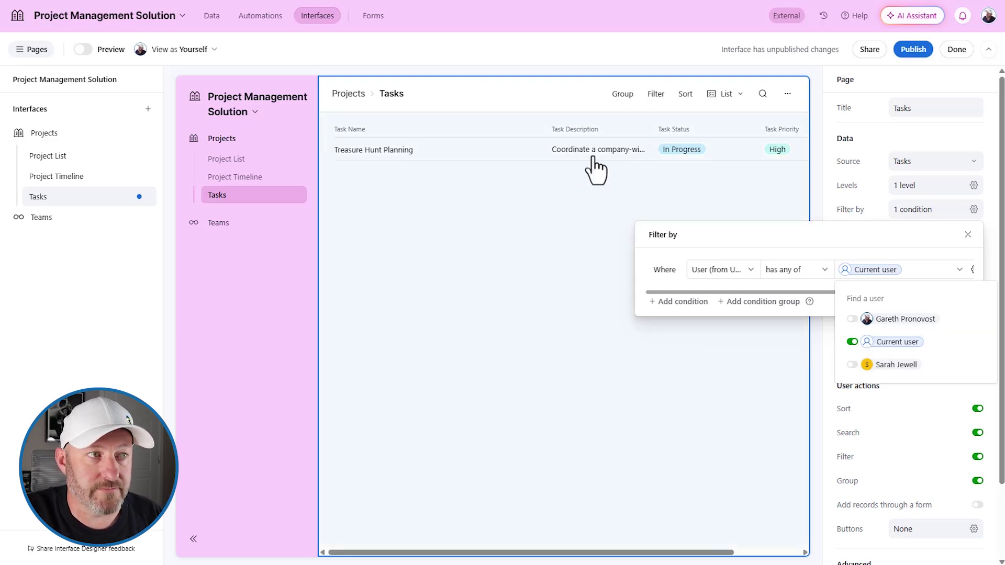
pyautogui.click(853, 343)
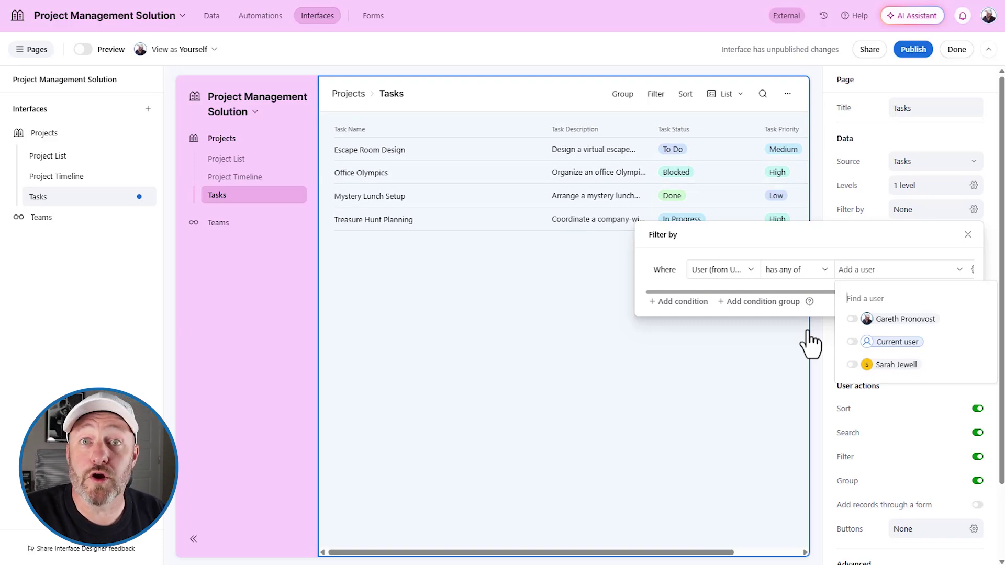
pyautogui.click(969, 235)
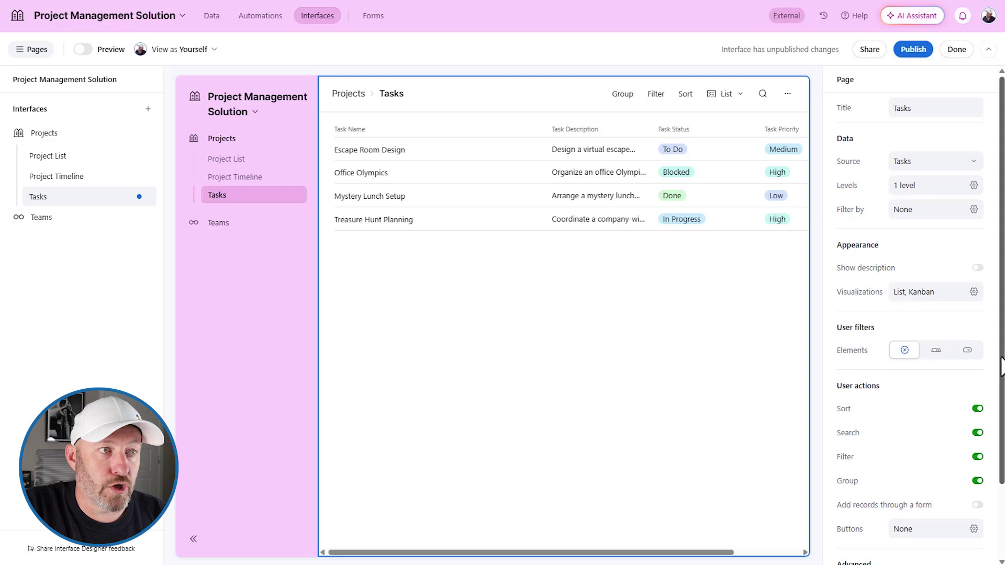
# Step: Add a dropdown user filter to the Tasks page based on User (from Users), with Current user as its default value
pyautogui.click(970, 351)
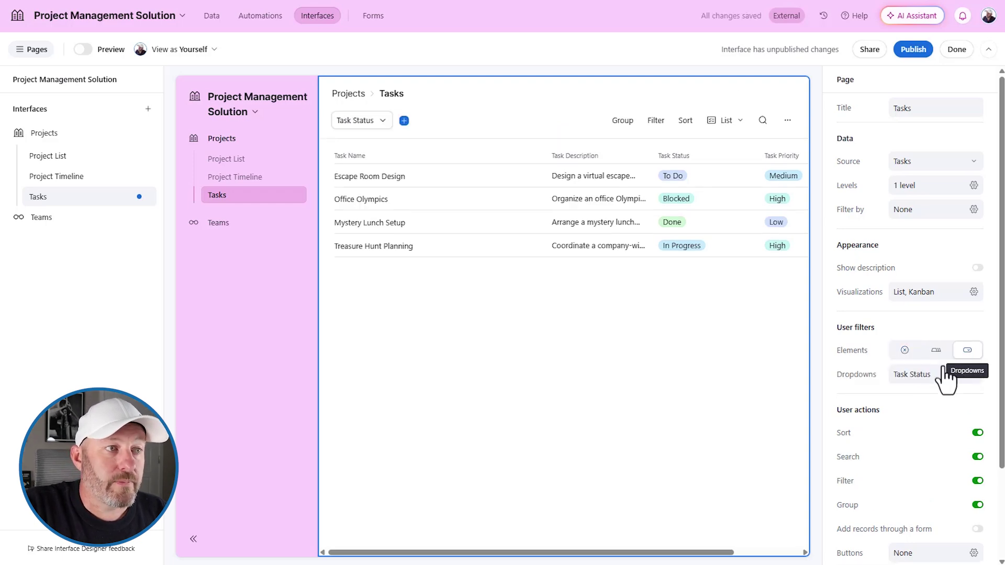
pyautogui.click(935, 376)
pyautogui.moveTo(844, 433)
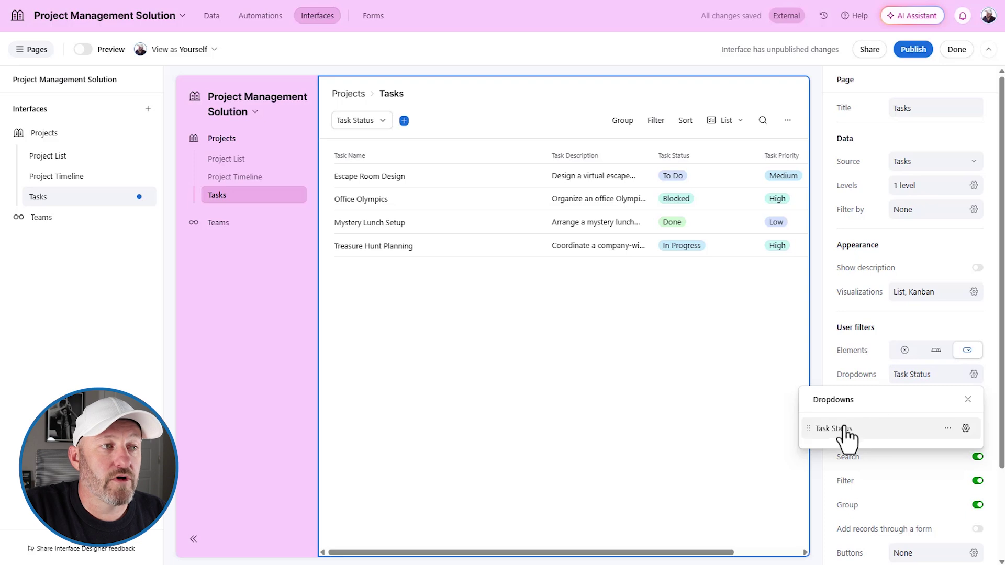
pyautogui.click(949, 429)
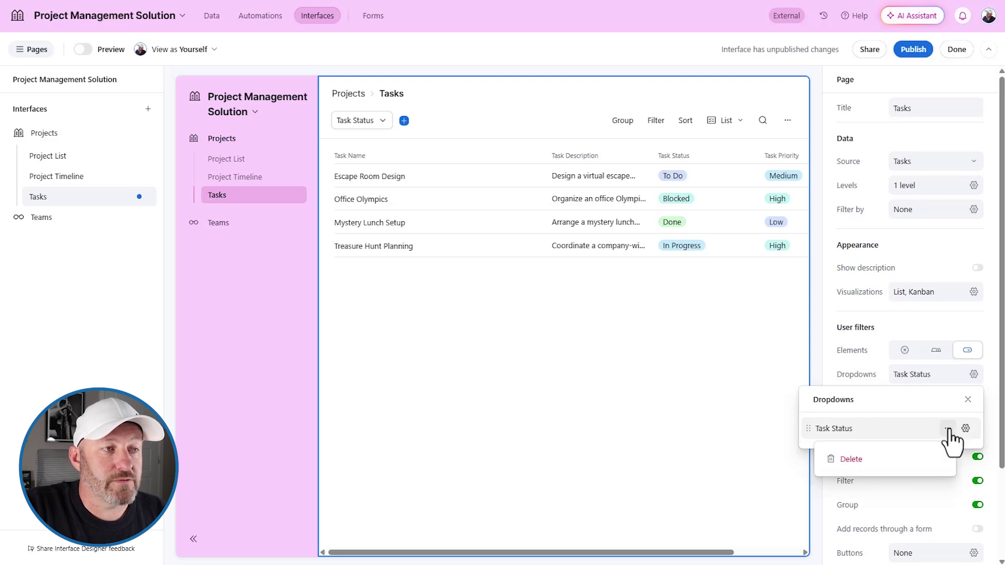
pyautogui.click(966, 428)
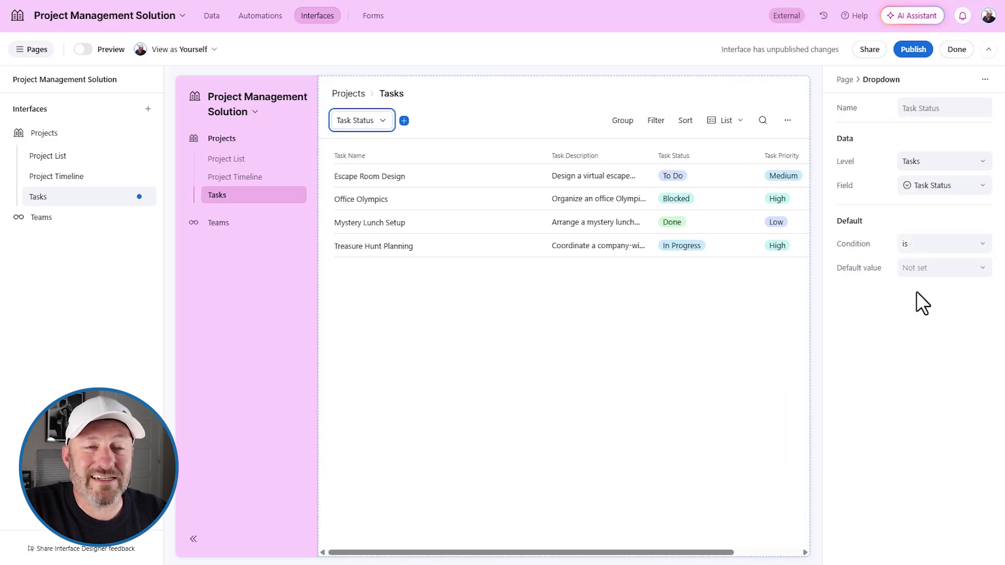
pyautogui.click(942, 189)
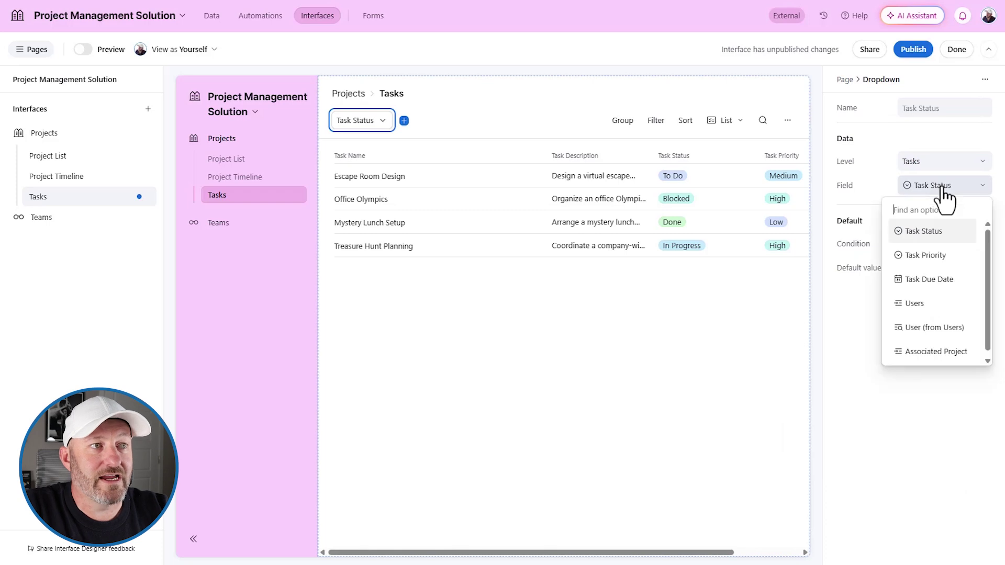
pyautogui.click(951, 329)
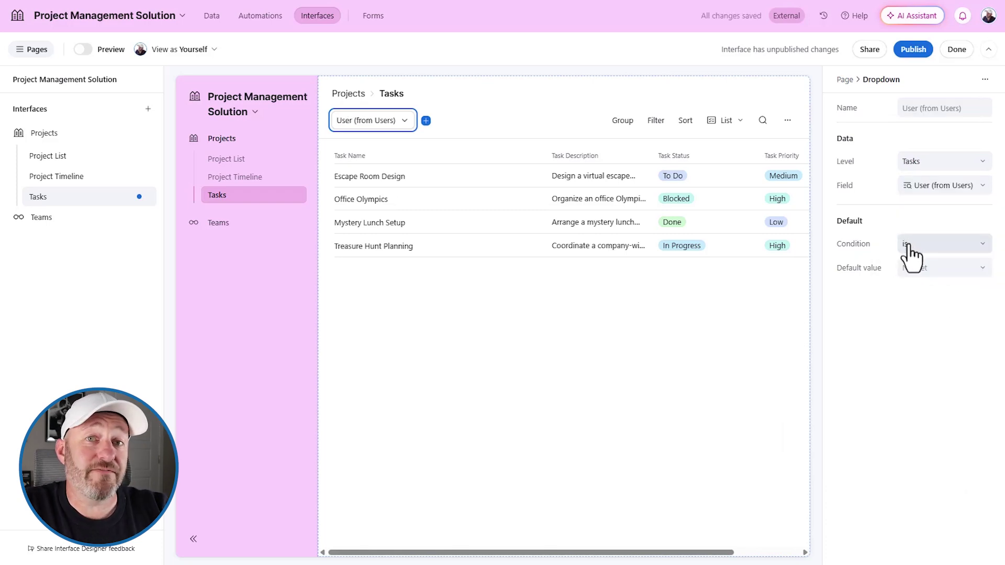
pyautogui.click(939, 275)
pyautogui.click(924, 338)
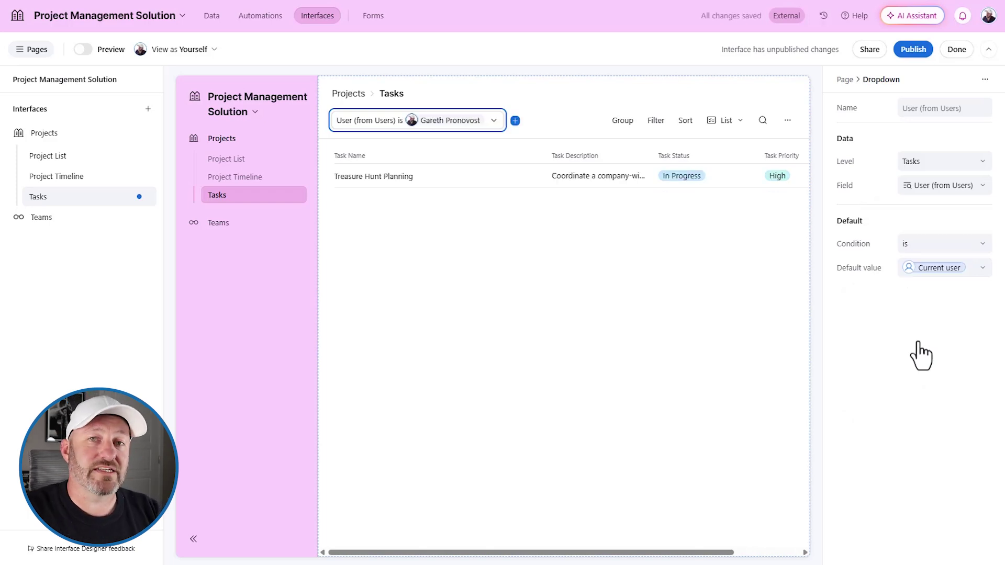
# Step: Test the User (from Users) dropdown by clearing the preselected user and selecting the same user again
pyautogui.click(385, 129)
pyautogui.click(349, 170)
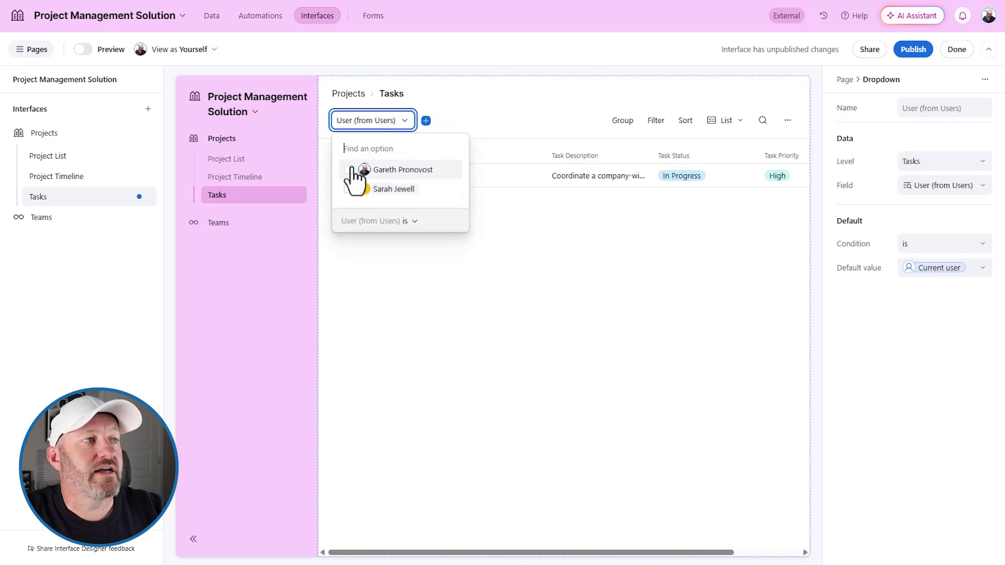
pyautogui.click(556, 366)
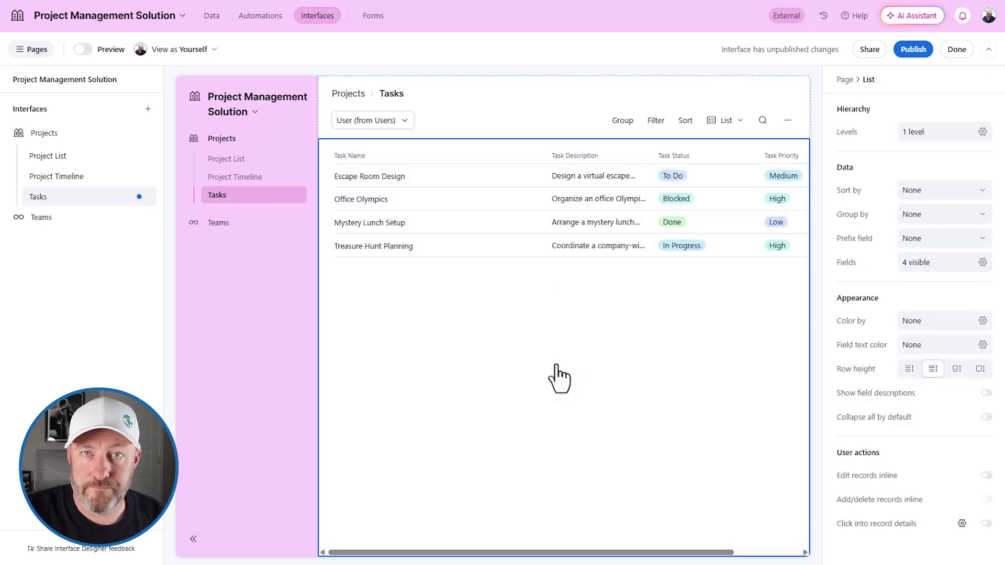
pyautogui.click(375, 126)
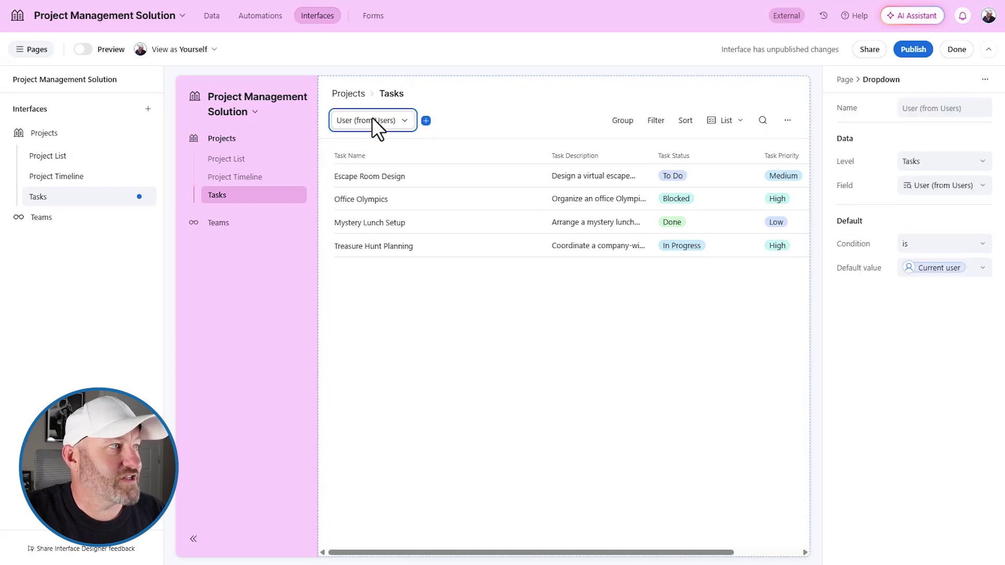
pyautogui.click(368, 130)
pyautogui.click(385, 171)
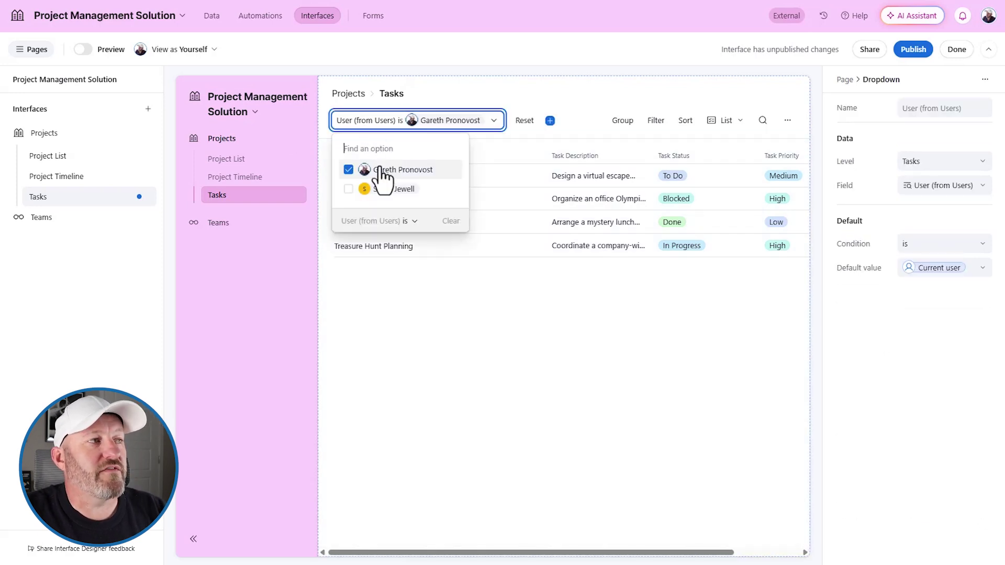
pyautogui.click(605, 298)
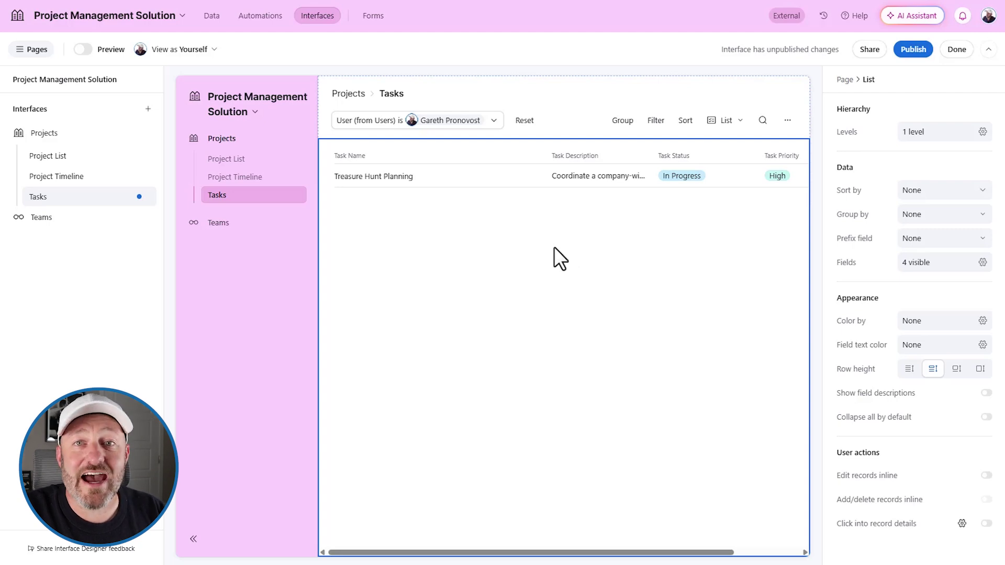
# Step: Show the Days Until Due field in the Tasks list and hide Task Priority
pyautogui.click(917, 267)
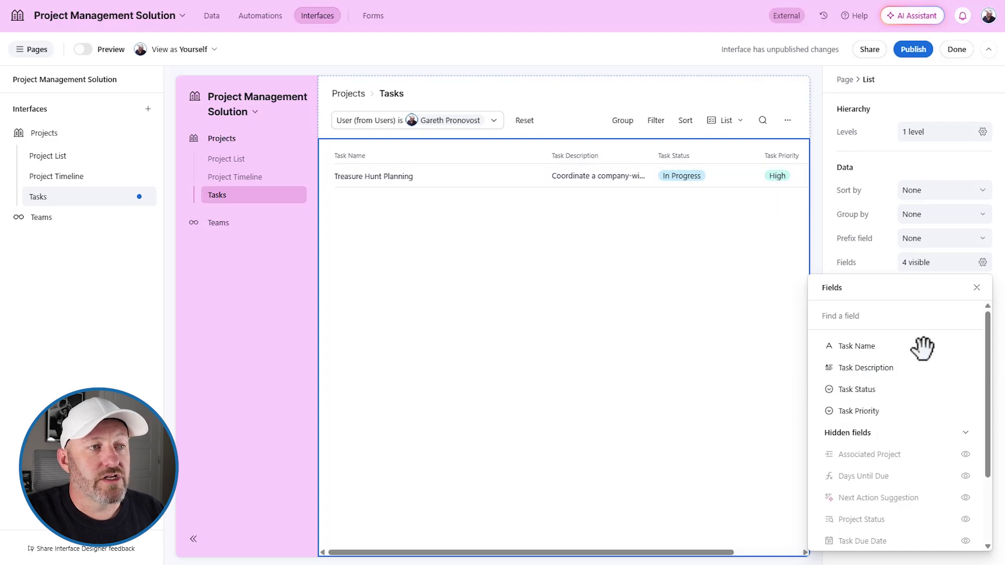
pyautogui.scroll(-1, 921, 387)
pyautogui.click(966, 417)
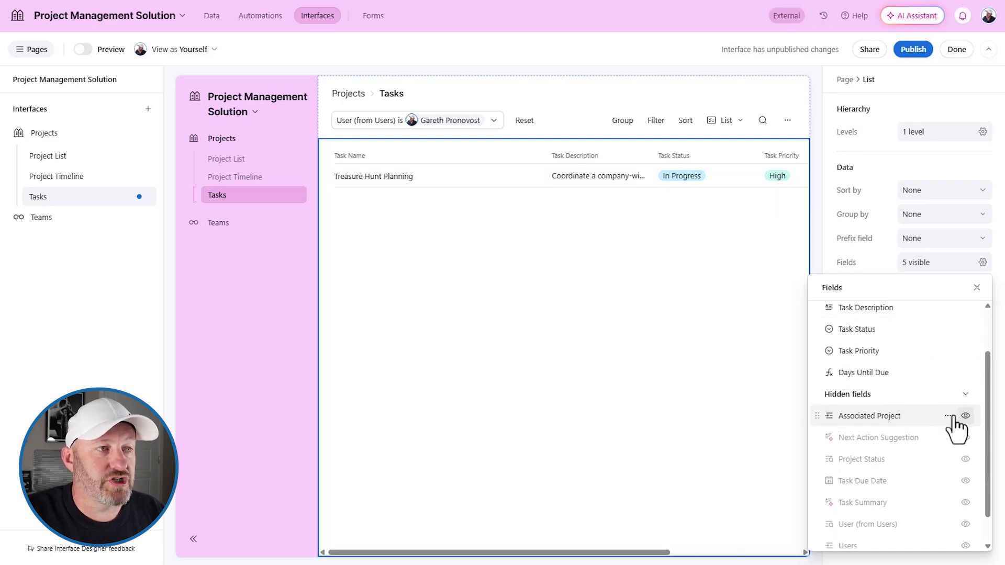
pyautogui.scroll(1, 966, 419)
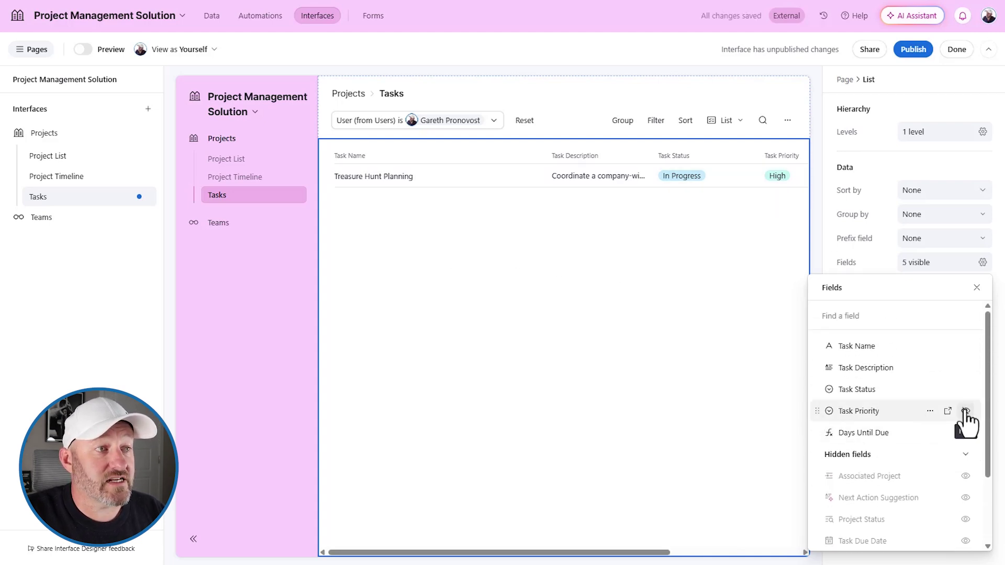
pyautogui.click(966, 412)
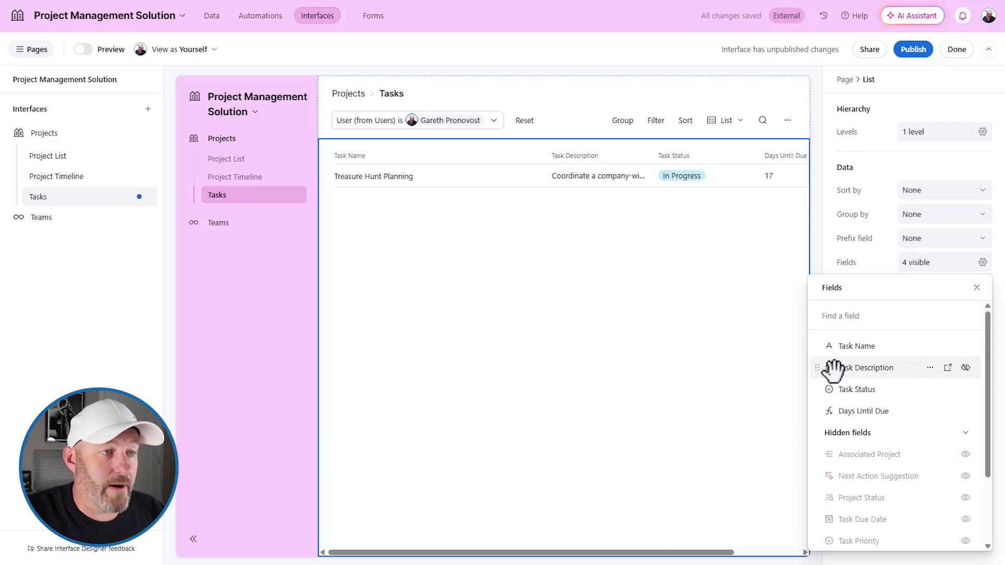
# Step: Show the Task Due Date field in the Tasks list and place it between Task Description and Task Status
pyautogui.scroll(-1, 894, 377)
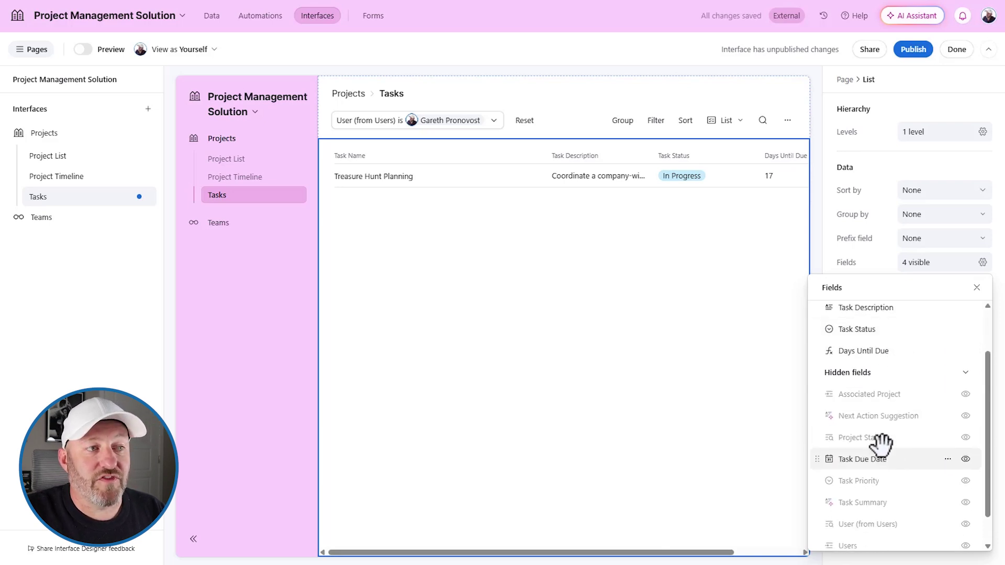
pyautogui.click(966, 459)
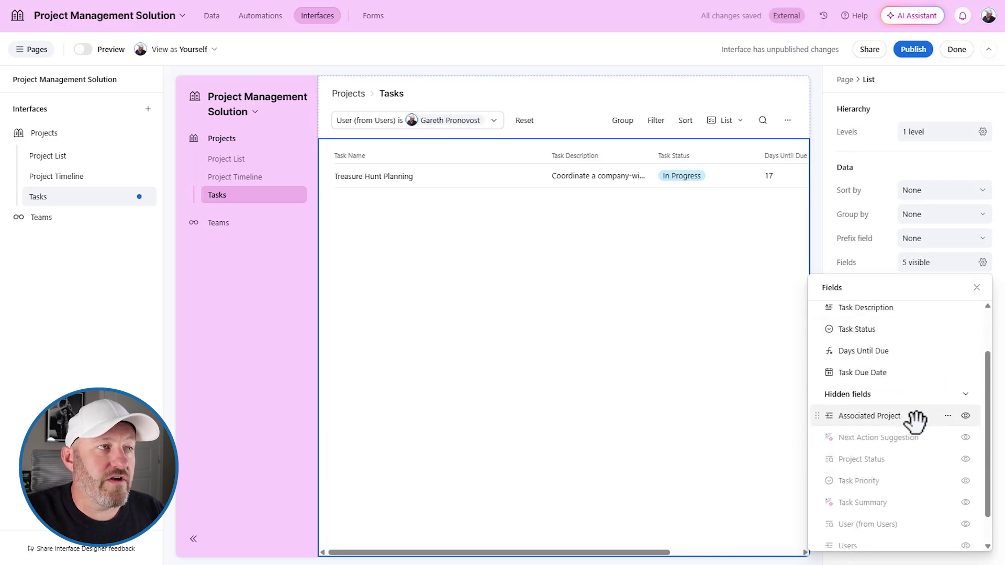
pyautogui.scroll(1, 883, 401)
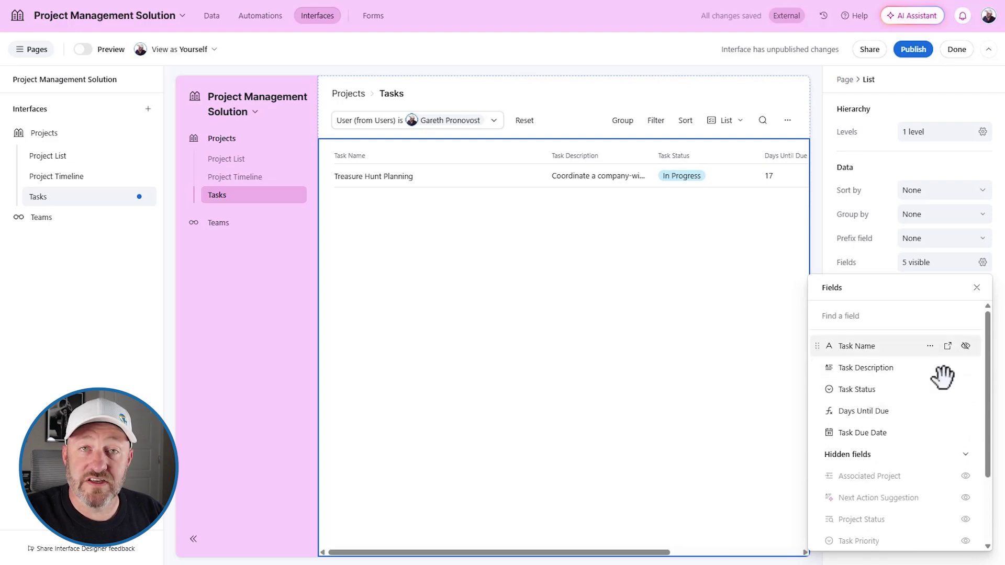
pyautogui.moveTo(818, 432); pyautogui.dragTo(811, 384)
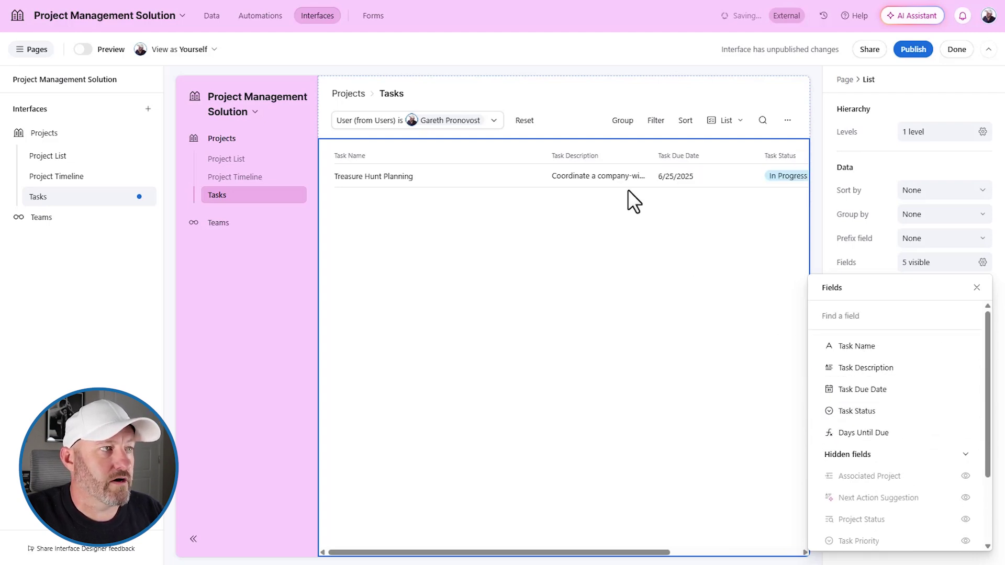
pyautogui.click(508, 163)
# Step: Narrow the Task Name, Task Due Date and Task Status columns and widen Task Description so every column fits in the list
pyautogui.moveTo(543, 155); pyautogui.dragTo(463, 156)
pyautogui.moveTo(570, 157); pyautogui.dragTo(607, 157)
pyautogui.moveTo(709, 157); pyautogui.dragTo(675, 156)
pyautogui.moveTo(780, 157); pyautogui.dragTo(748, 157)
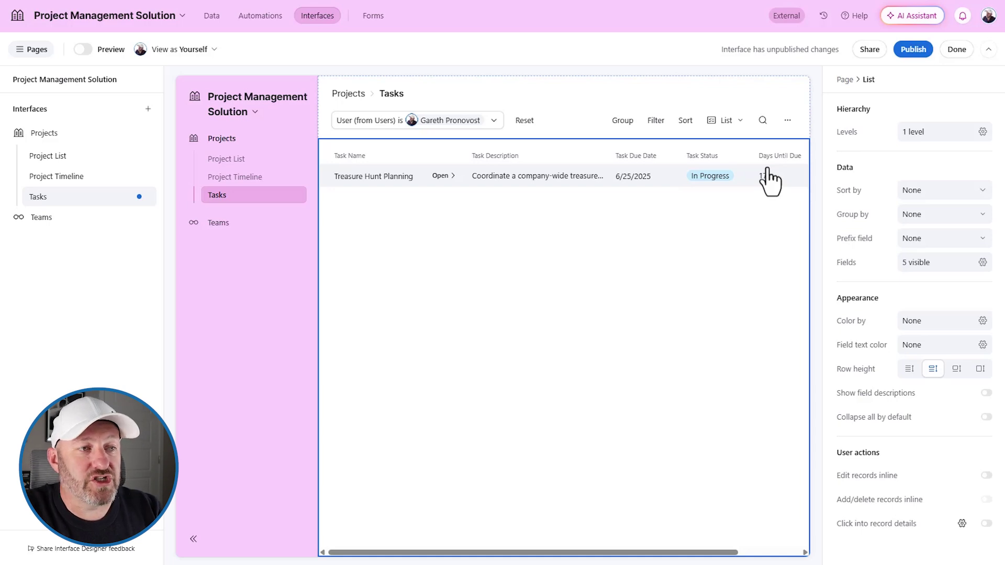
# Step: Try inline record editing on the Treasure Hunt Planning row and turn the option off again
pyautogui.click(987, 476)
pyautogui.click(412, 176)
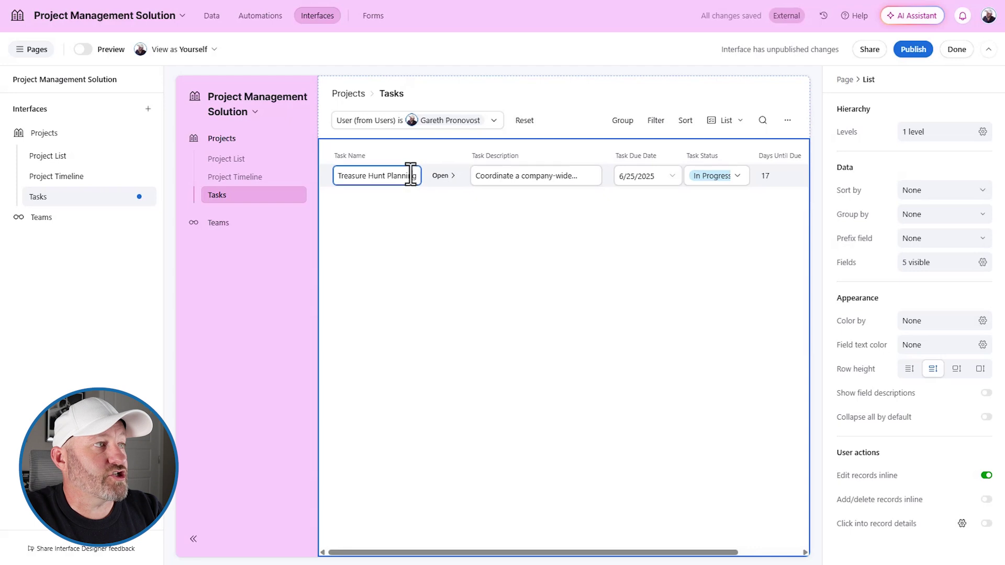
pyautogui.click(519, 183)
pyautogui.click(987, 476)
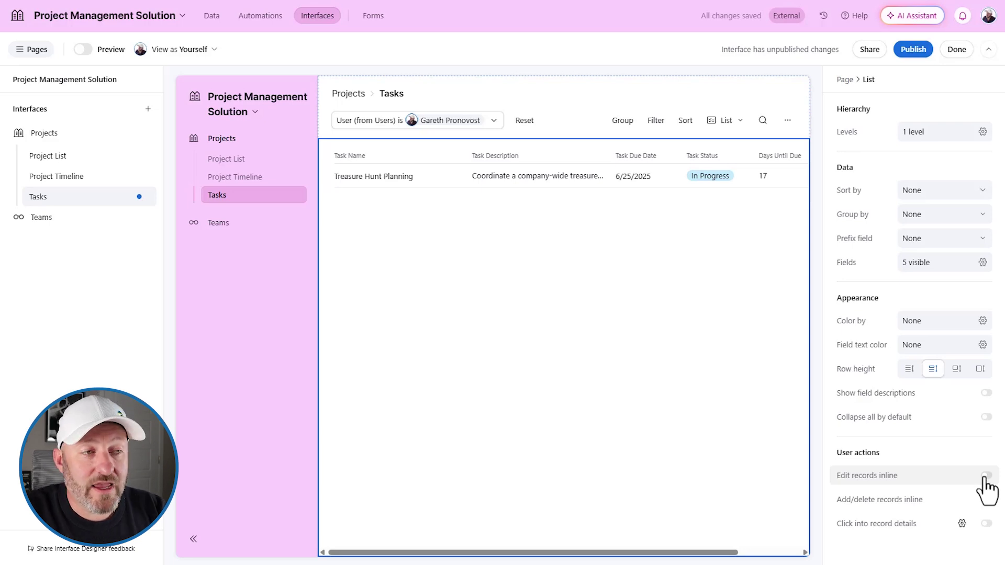
# Step: Allow users to open record details from the Tasks list, using the Treasure Hunt Planning task
pyautogui.moveTo(448, 182)
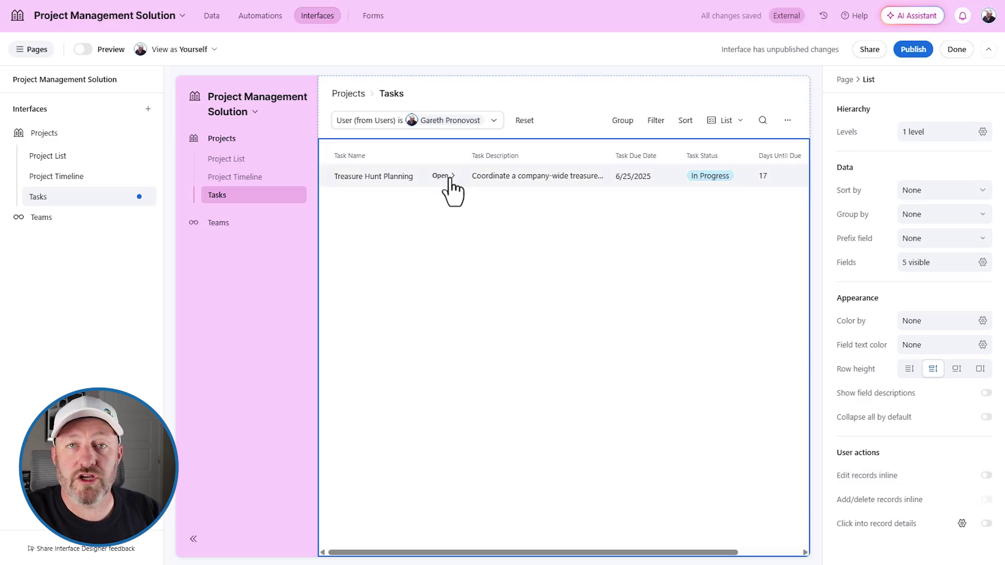
pyautogui.click(448, 181)
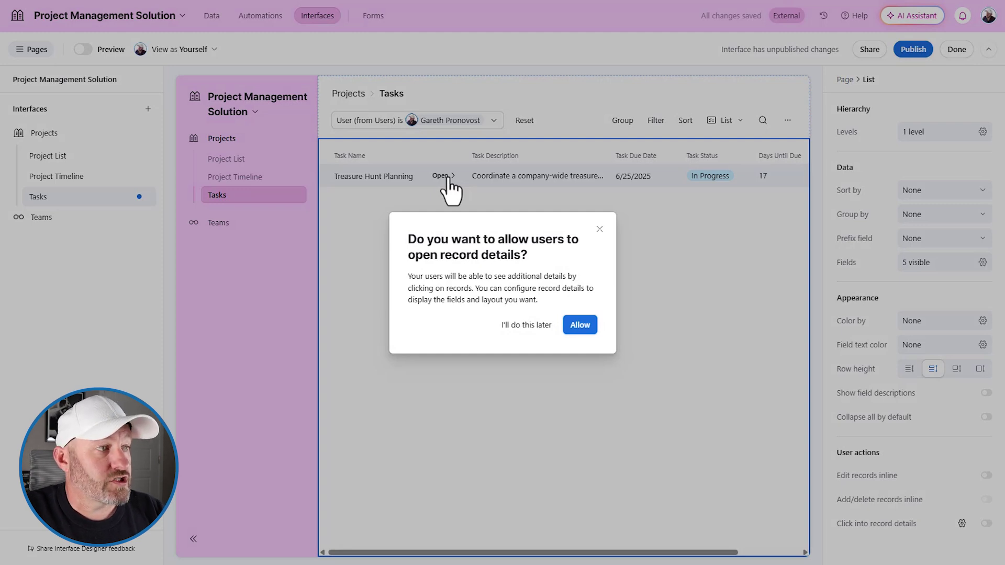
pyautogui.click(579, 325)
pyautogui.click(540, 341)
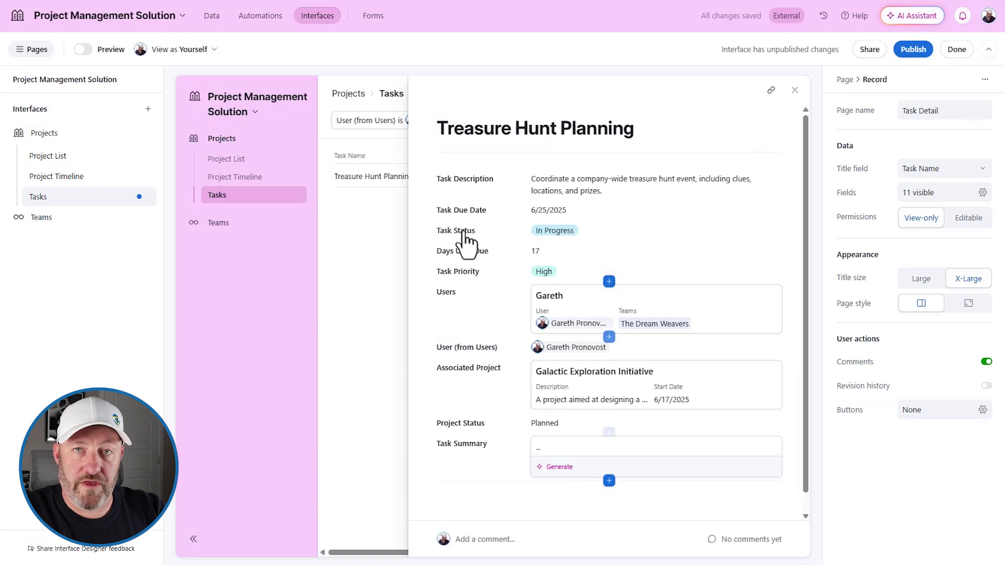
# Step: Make the Task Priority and Task Status fields editable on the task's record detail page
pyautogui.click(672, 230)
pyautogui.click(666, 252)
pyautogui.click(668, 271)
pyautogui.click(962, 220)
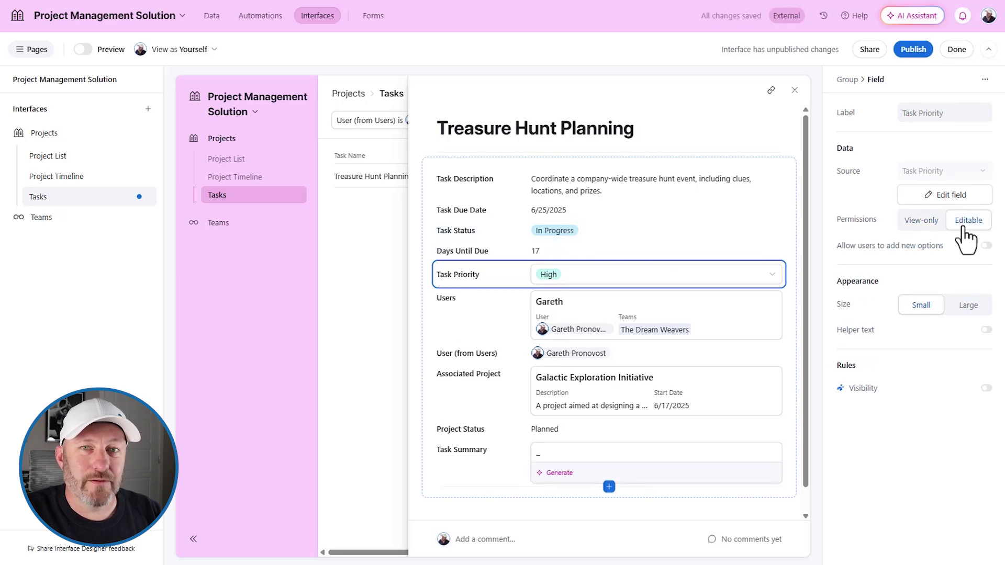
pyautogui.click(655, 230)
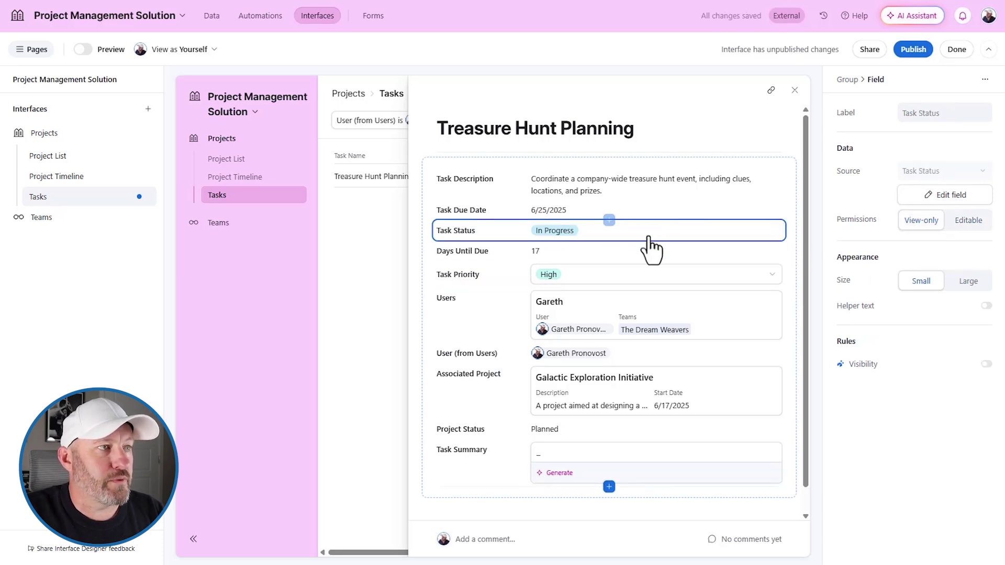
pyautogui.click(969, 220)
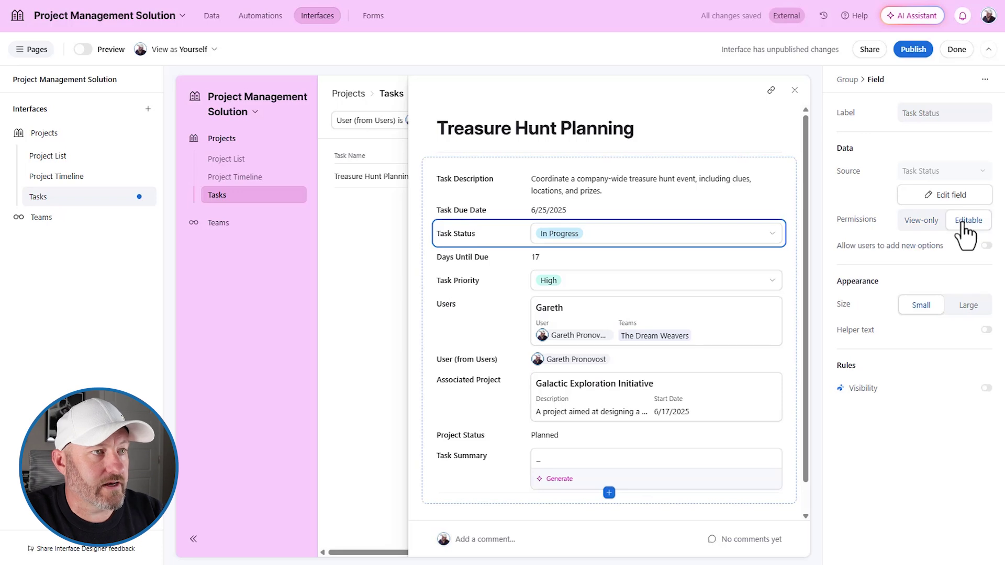
# Step: Hide all the visible fields on the linked Users card in the task's record detail page
pyautogui.click(674, 314)
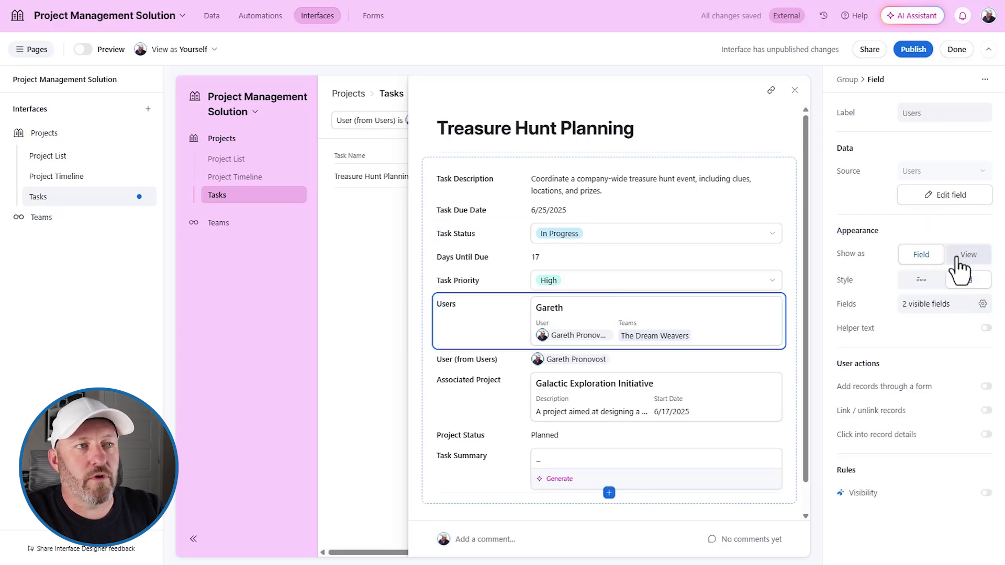
pyautogui.click(937, 305)
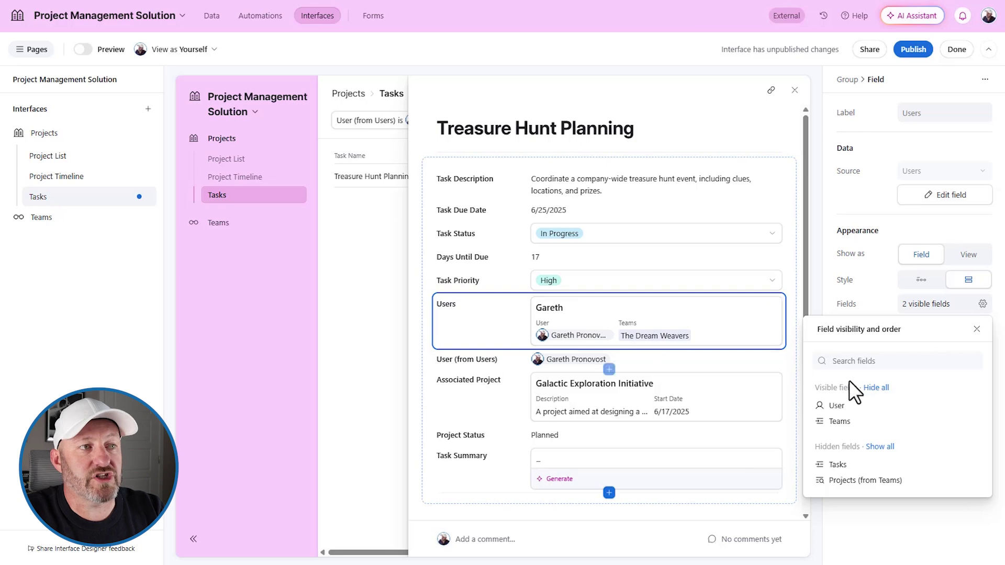
pyautogui.click(885, 388)
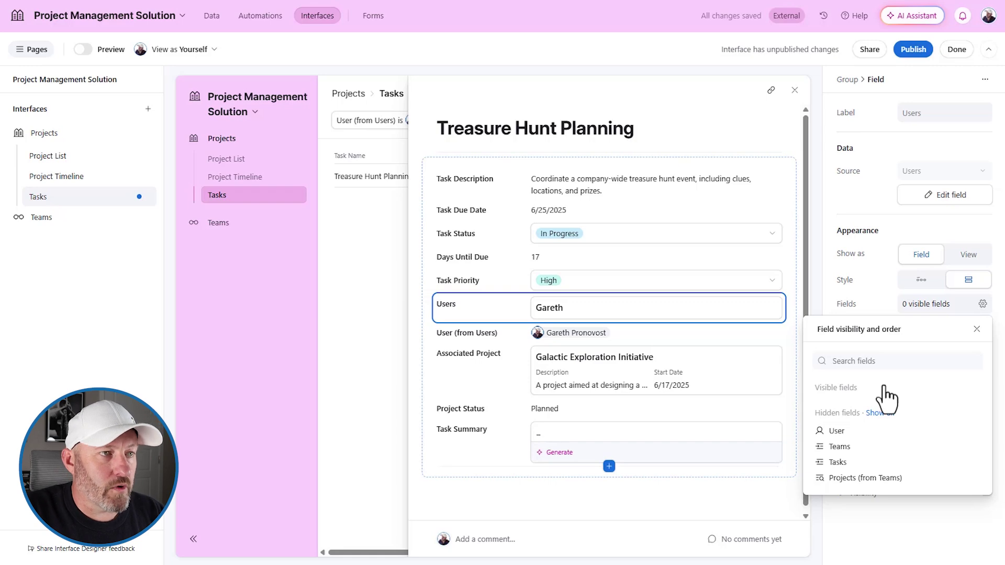
pyautogui.click(912, 227)
# Step: Publish the Projects interface changes and select the Task Status field on the published Treasure Hunt Planning record
pyautogui.click(913, 49)
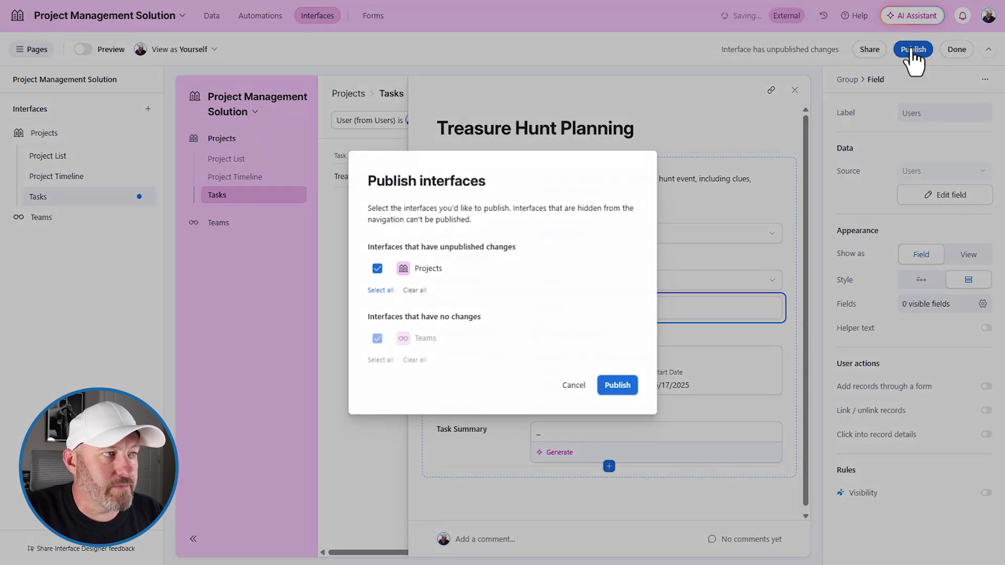
pyautogui.click(624, 386)
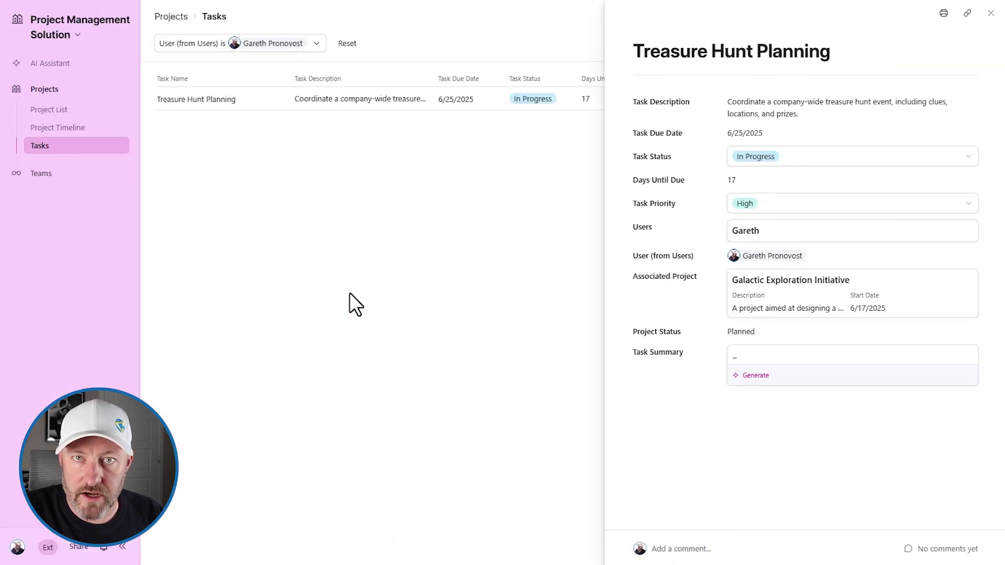
pyautogui.click(788, 160)
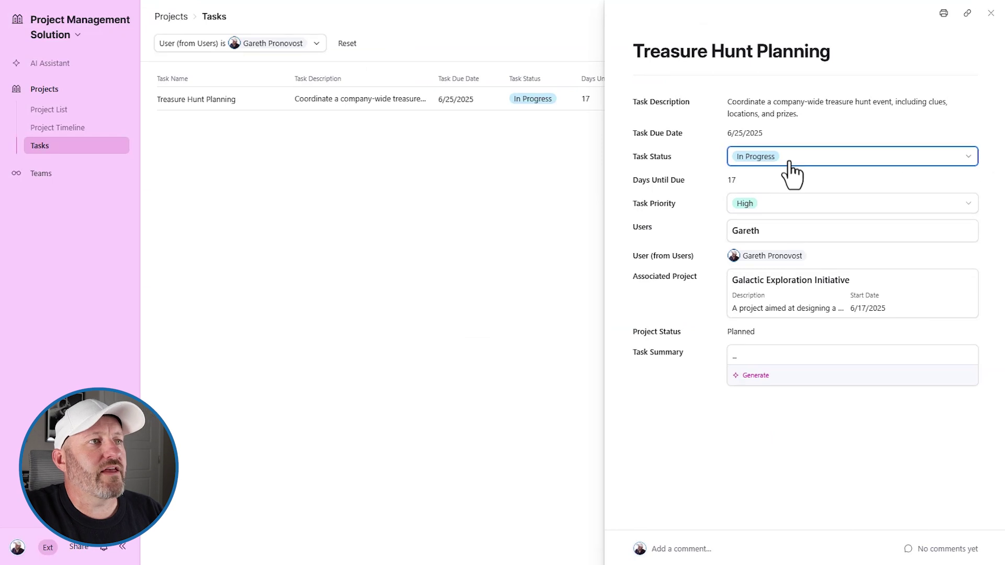
# Step: Set the Treasure Hunt Planning task's status to Blocked, close the record and show the Tasks page as a Kanban board
pyautogui.click(763, 283)
pyautogui.click(515, 288)
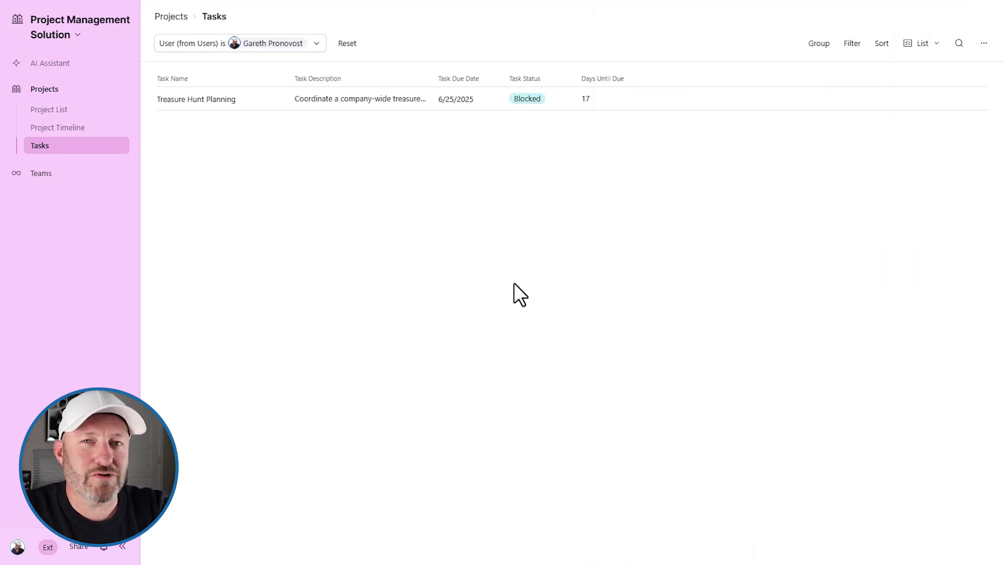
pyautogui.click(925, 44)
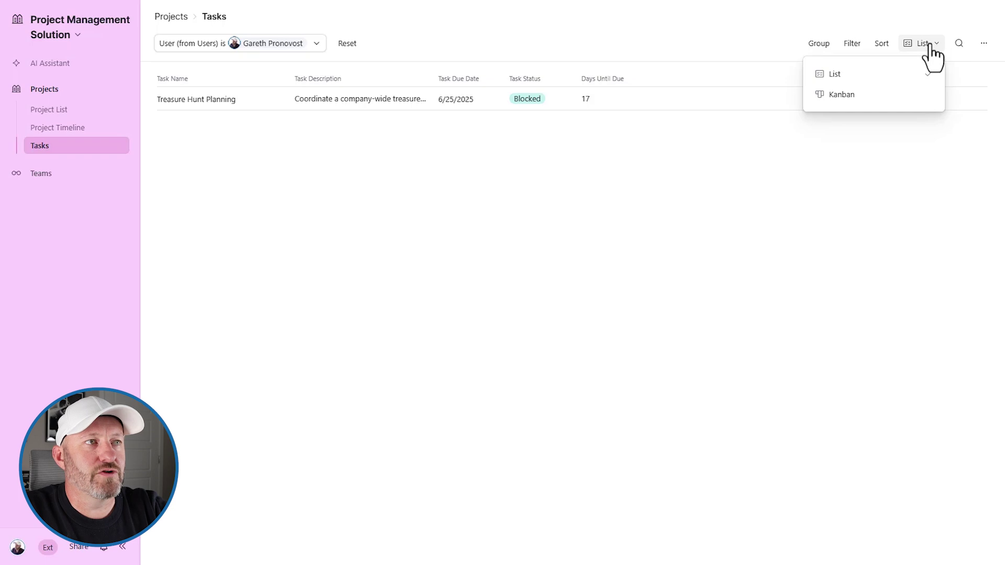
pyautogui.click(899, 94)
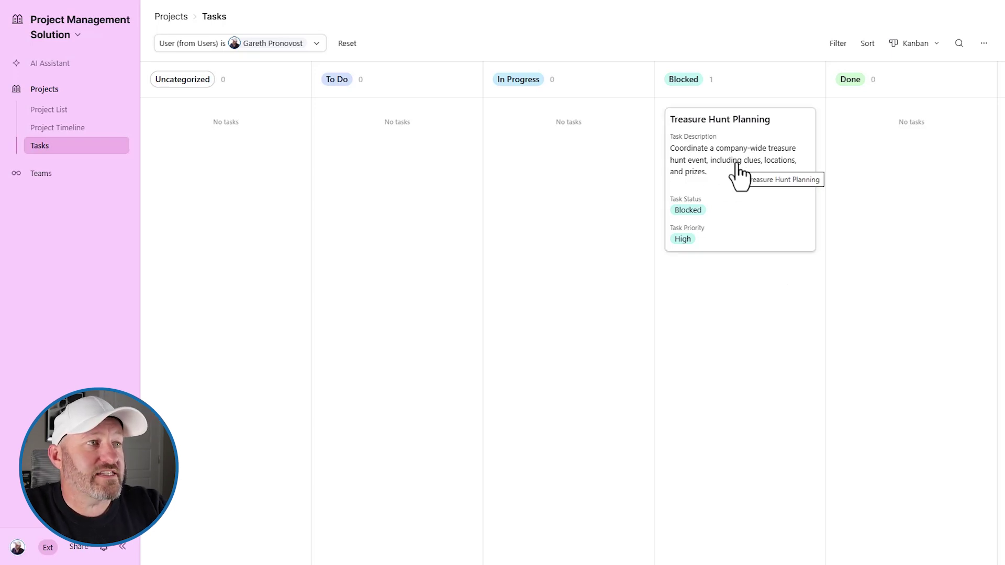
# Step: Clear the user filter on the Tasks Kanban board to show everyone's tasks, and reapply it for the current user
pyautogui.click(266, 44)
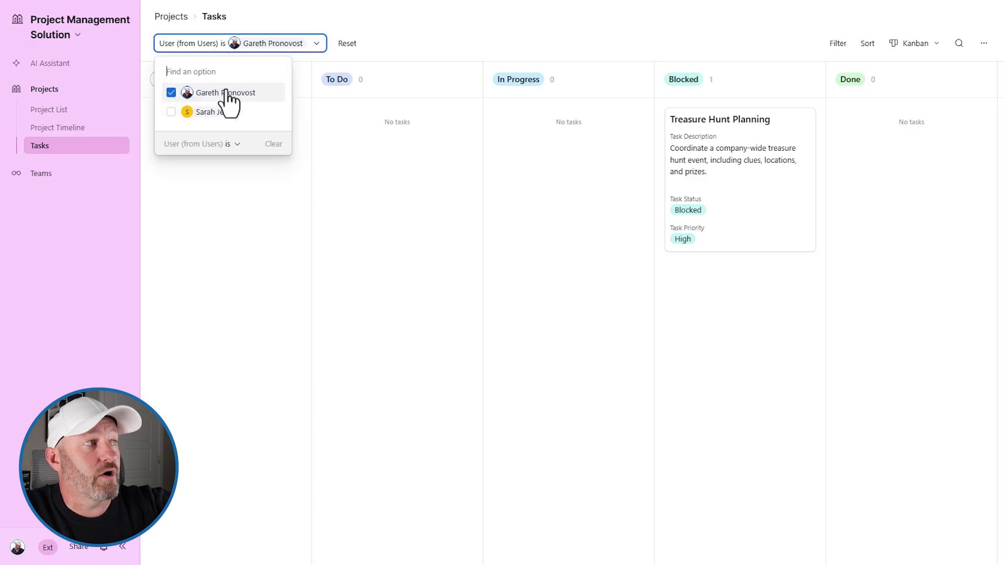
pyautogui.click(225, 99)
pyautogui.click(483, 27)
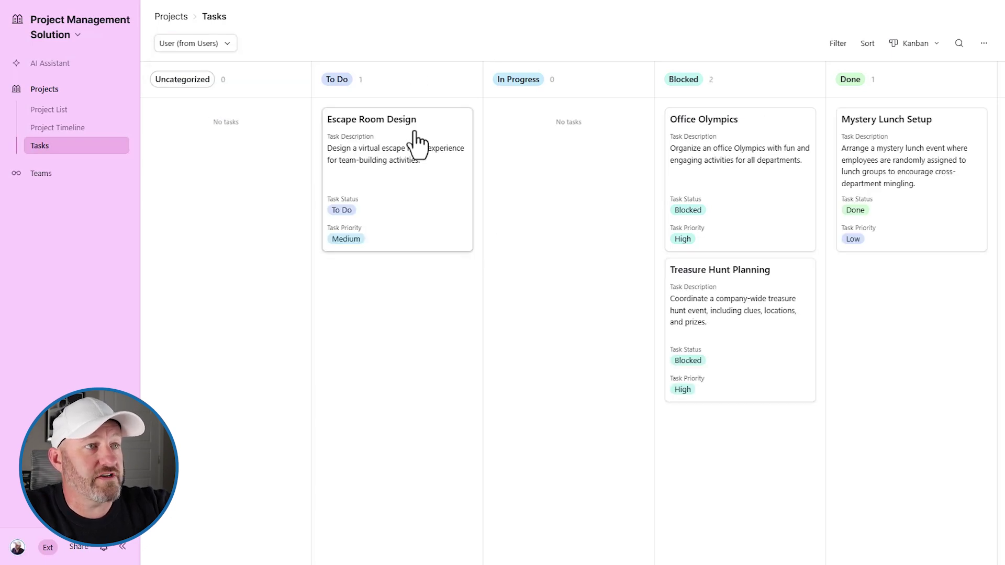
pyautogui.click(191, 44)
pyautogui.click(196, 93)
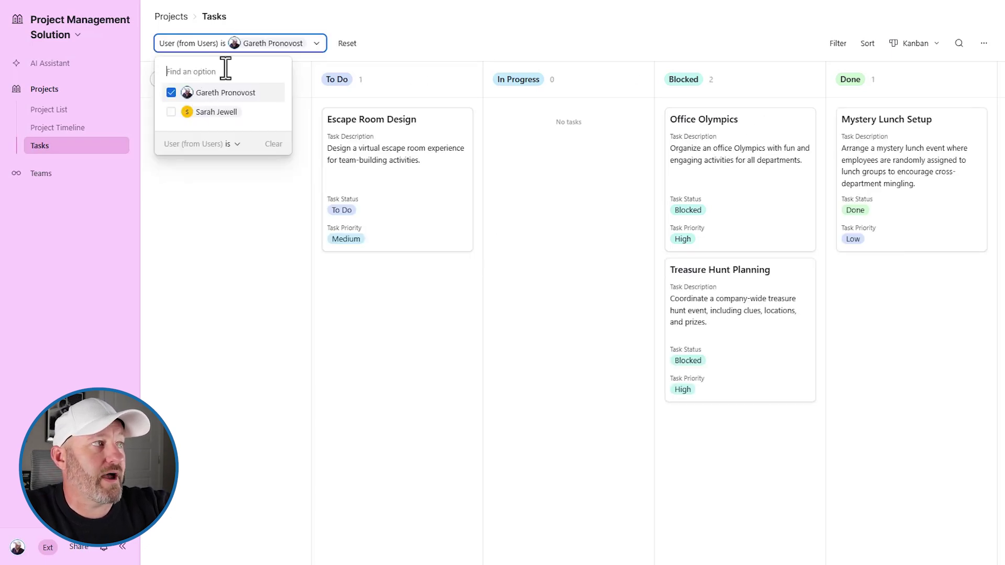
pyautogui.click(430, 13)
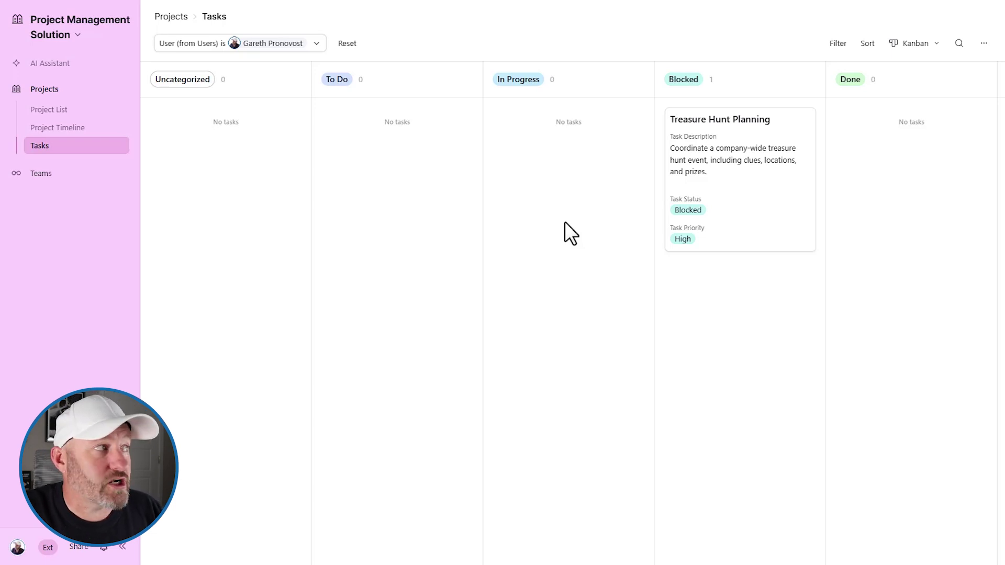
# Step: Post a comment on the Treasure Hunt Planning record that mentions the current user and reads "notes"
pyautogui.click(753, 193)
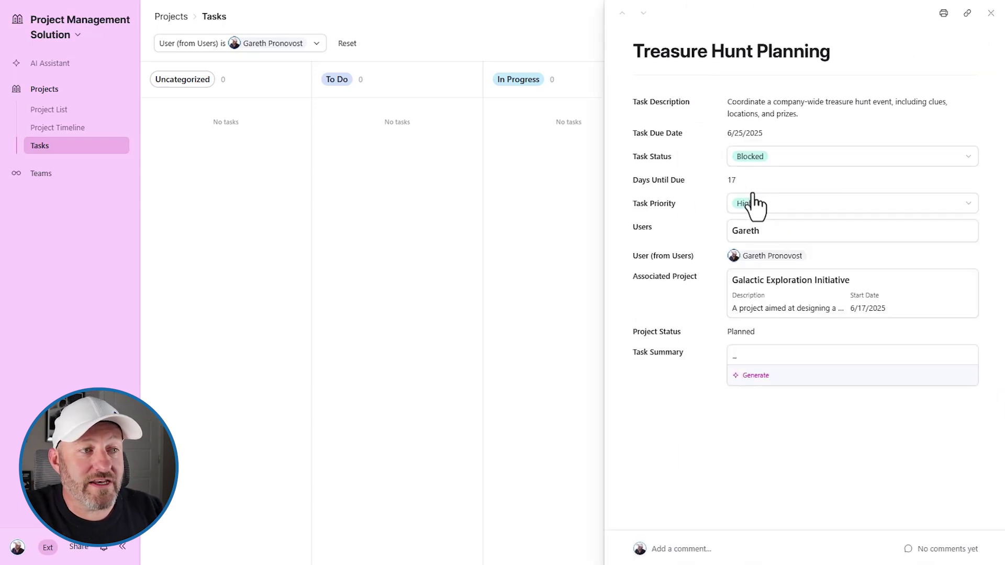
pyautogui.click(783, 549)
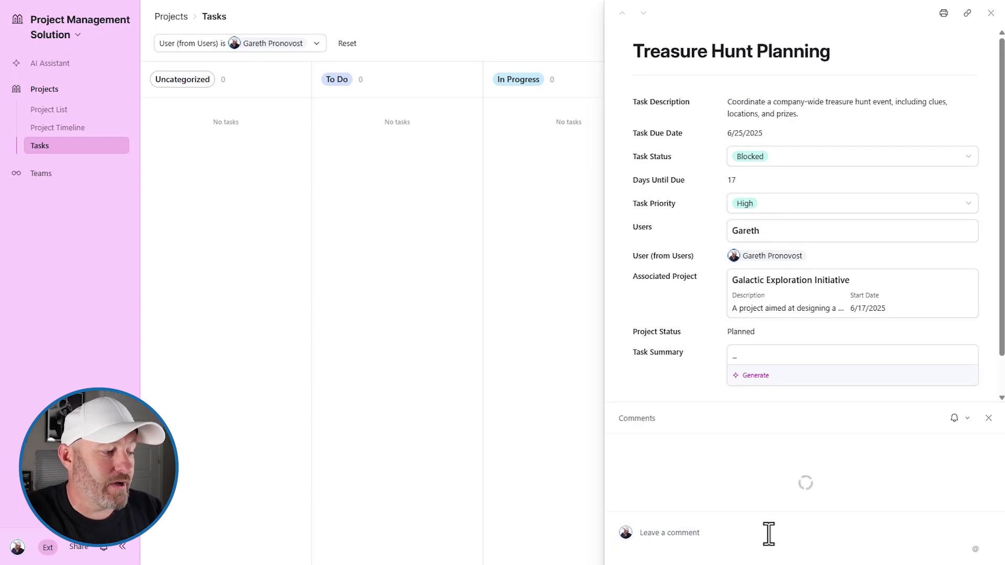
pyautogui.write('@garet')
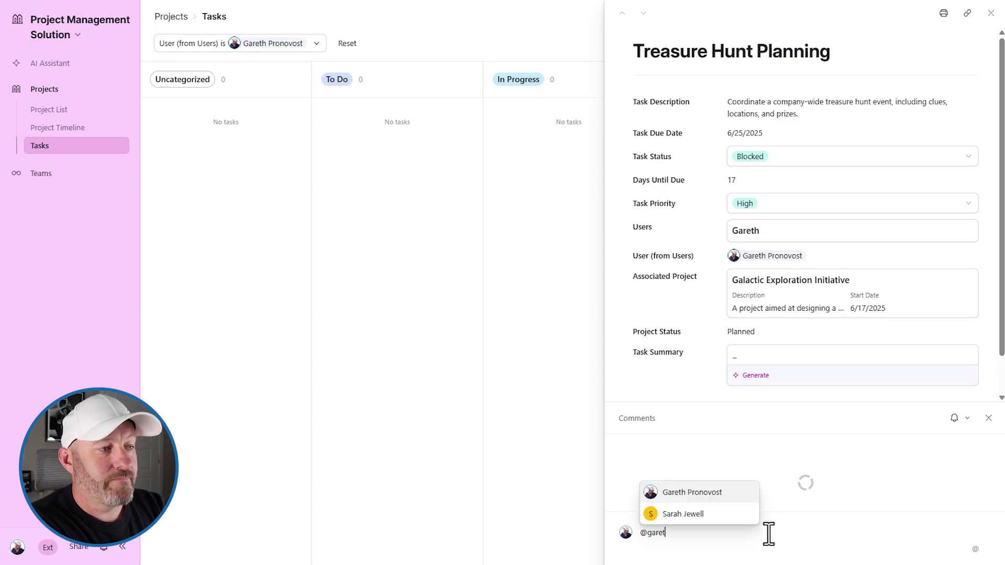
pyautogui.write('h')
pyautogui.press('Return')
pyautogui.write('notes')
pyautogui.press('Return')
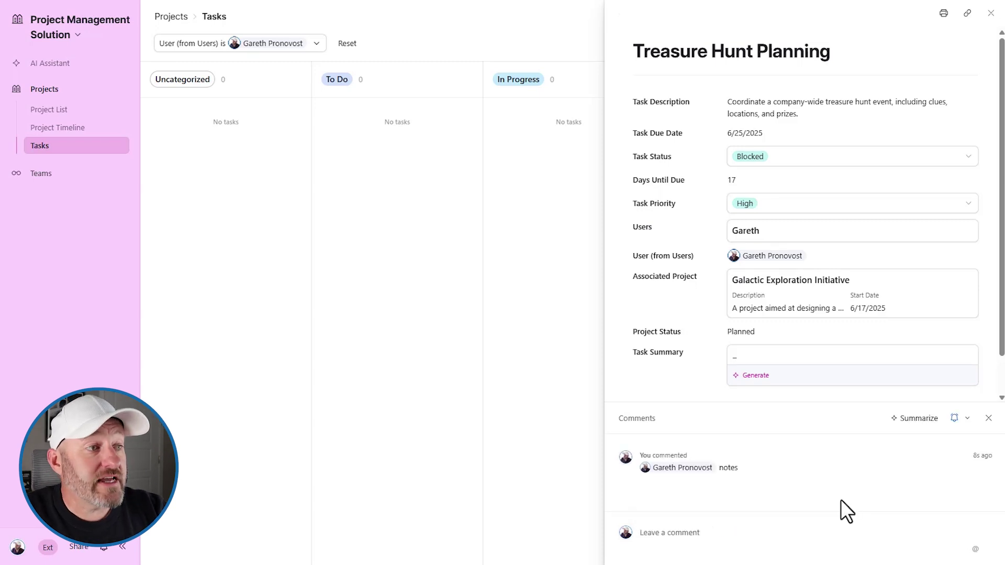